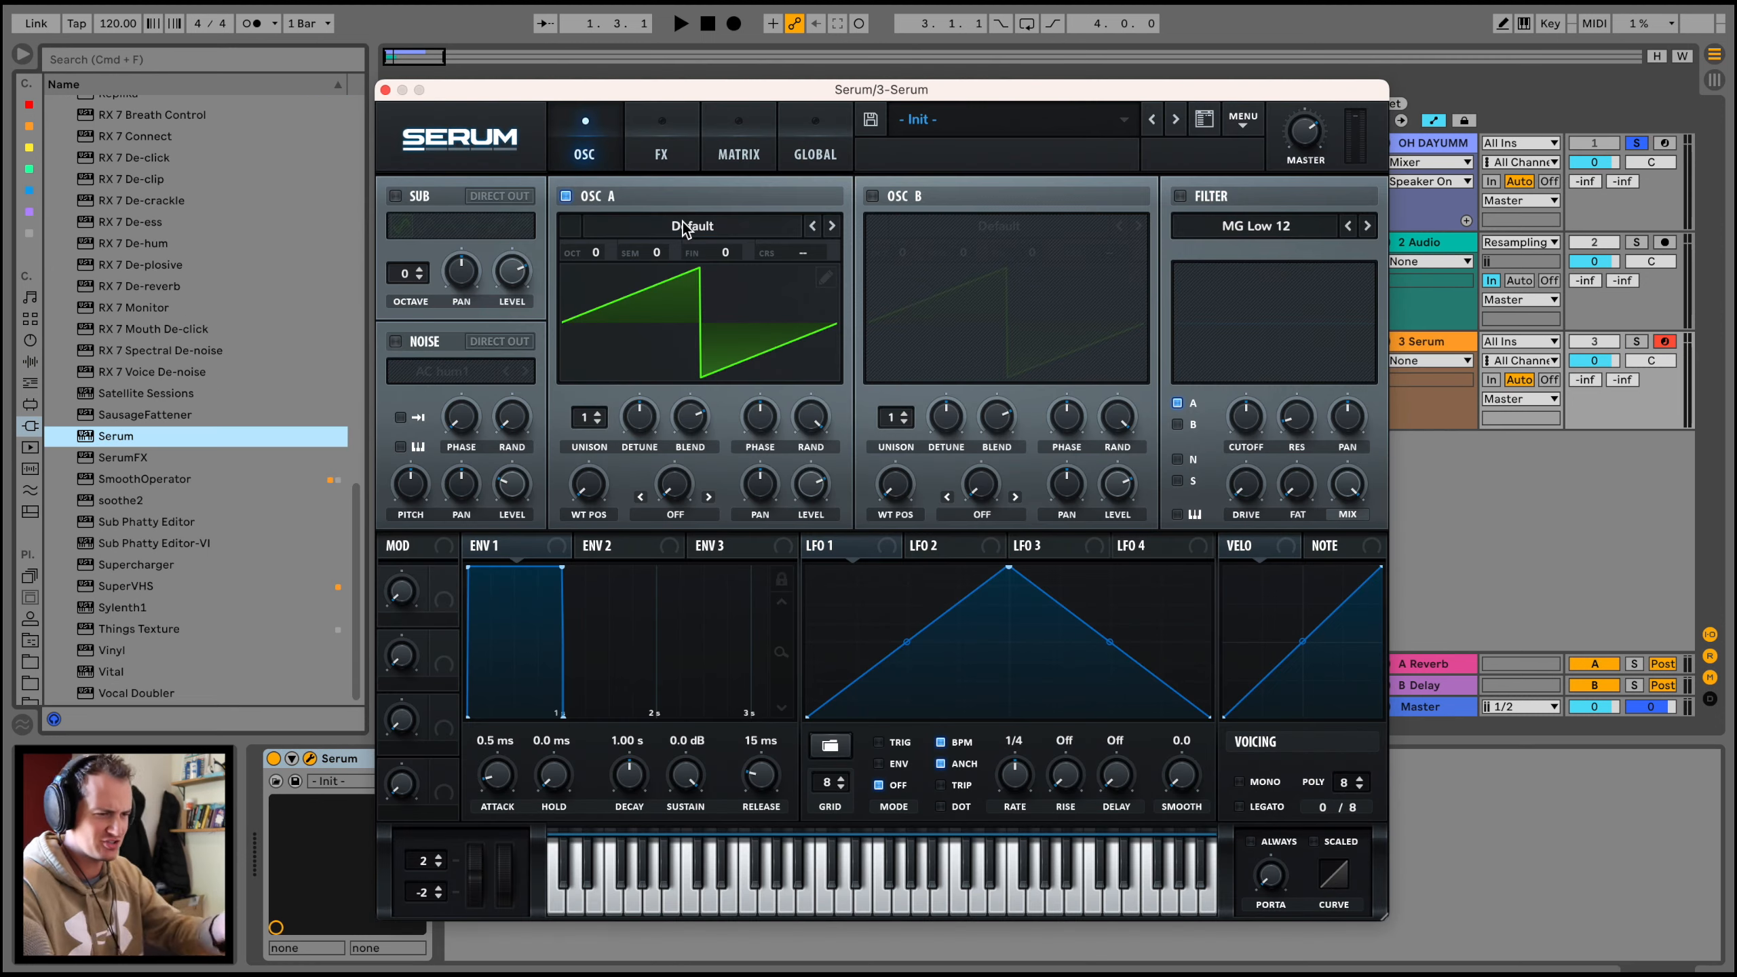
Step: Load the Basic Shapes analog wavetable into oscillator A and set its random phase to zero
left_click(683, 224)
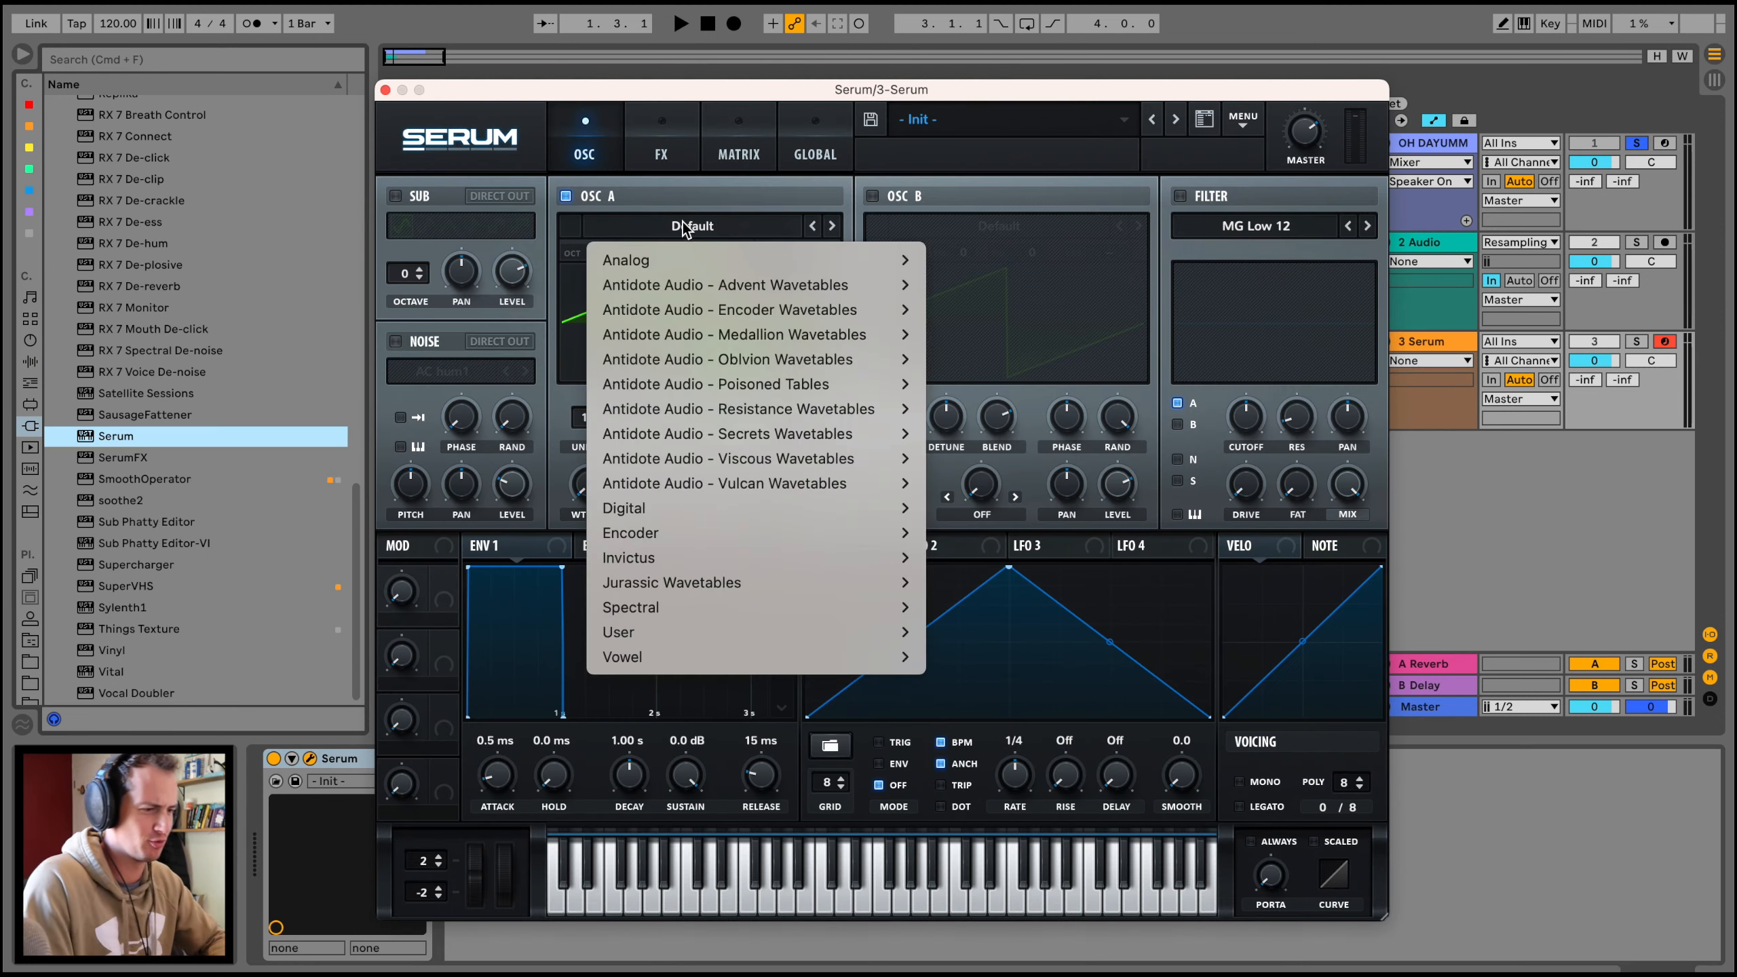
mouse_move(729, 261)
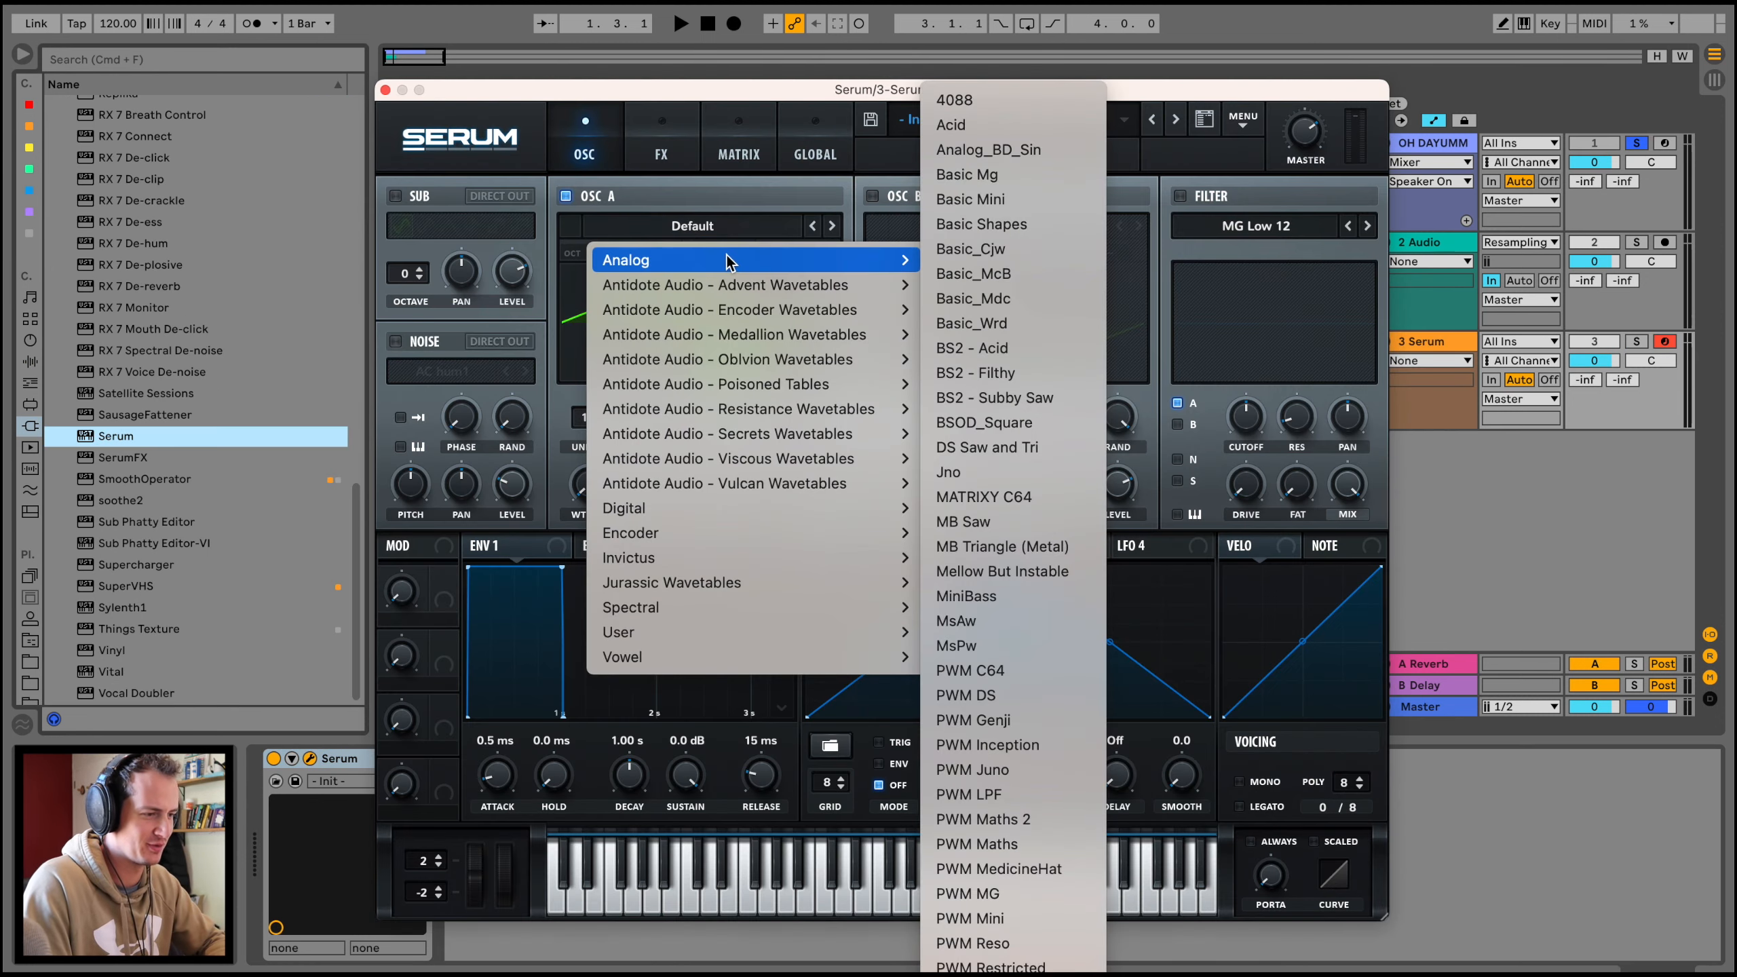
left_click(1050, 225)
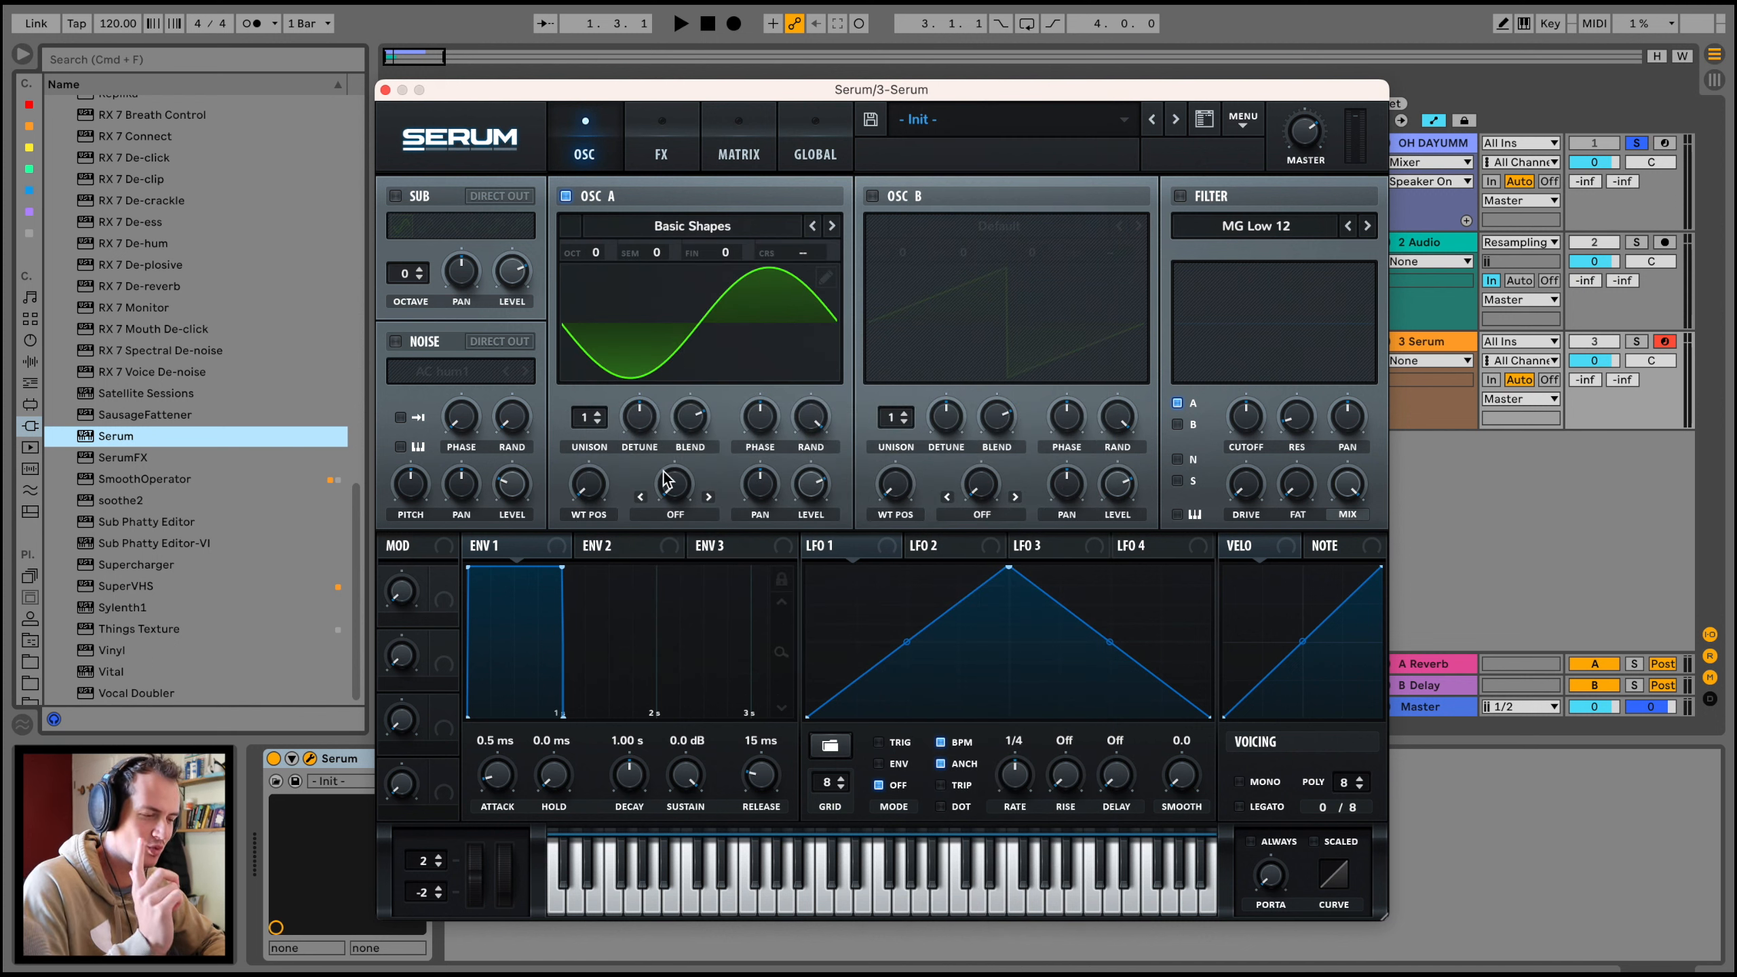
left_click_drag(829, 425, 828, 492)
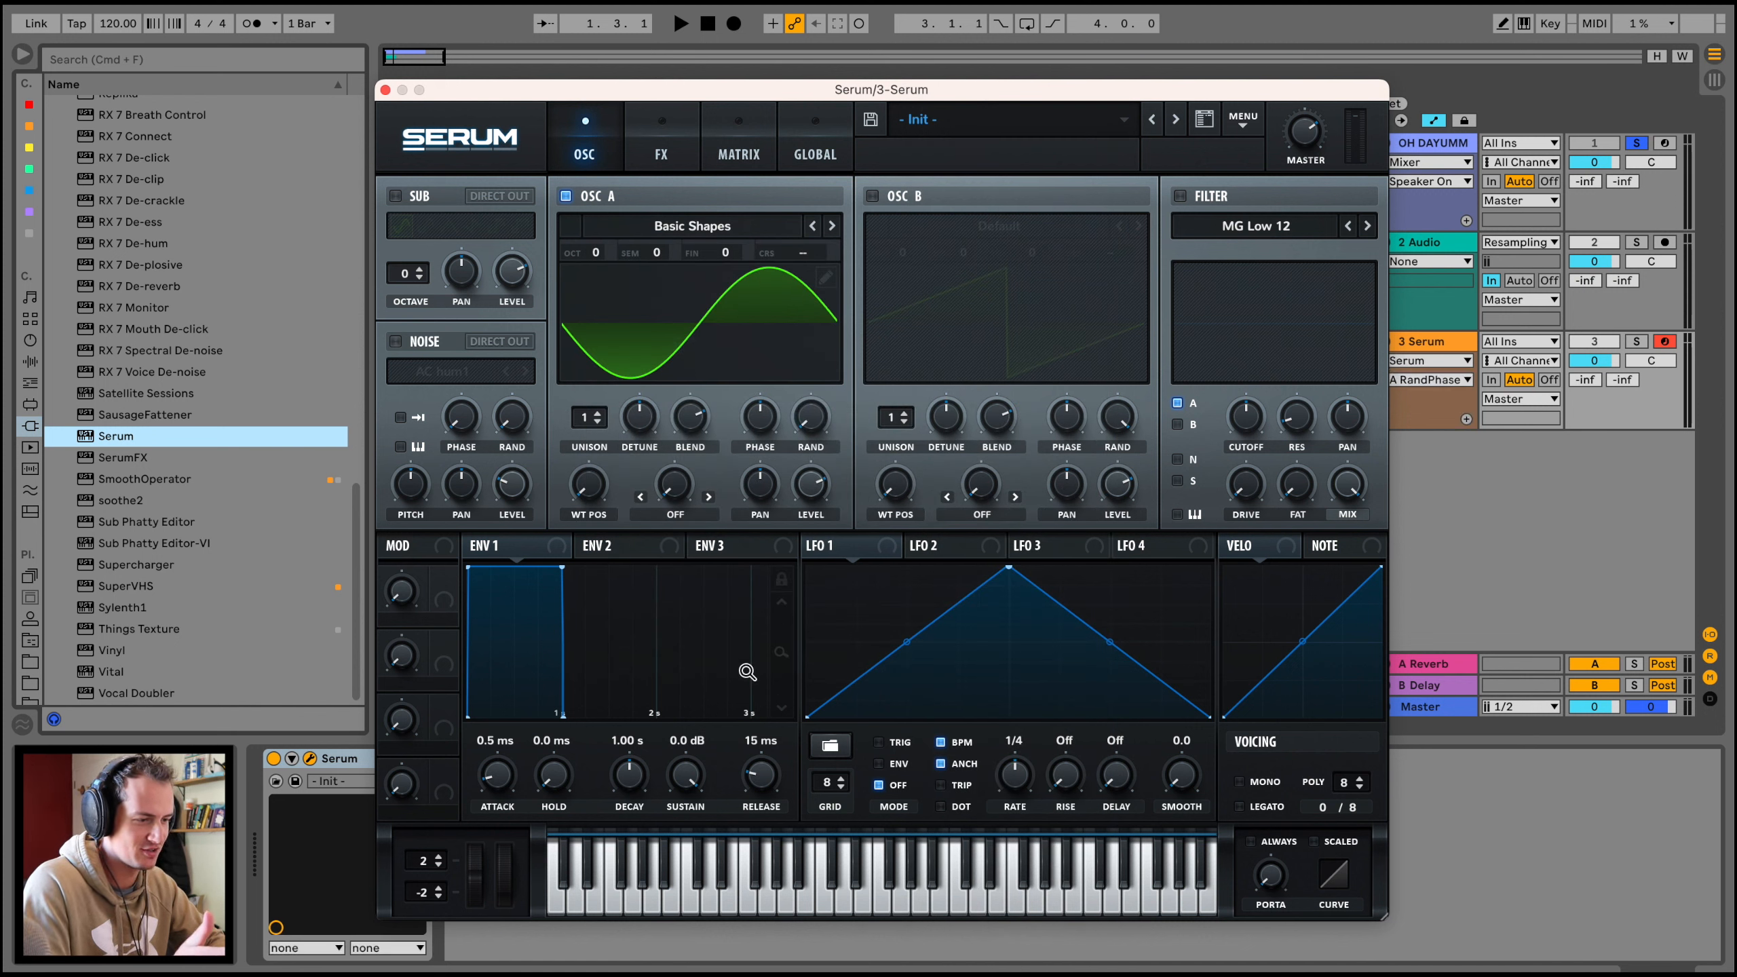
Step: Shape Env 2 as a short falling curve with a decay of about 430 ms and 0% sustain
left_click(596, 545)
left_click_drag(562, 567, 517, 693)
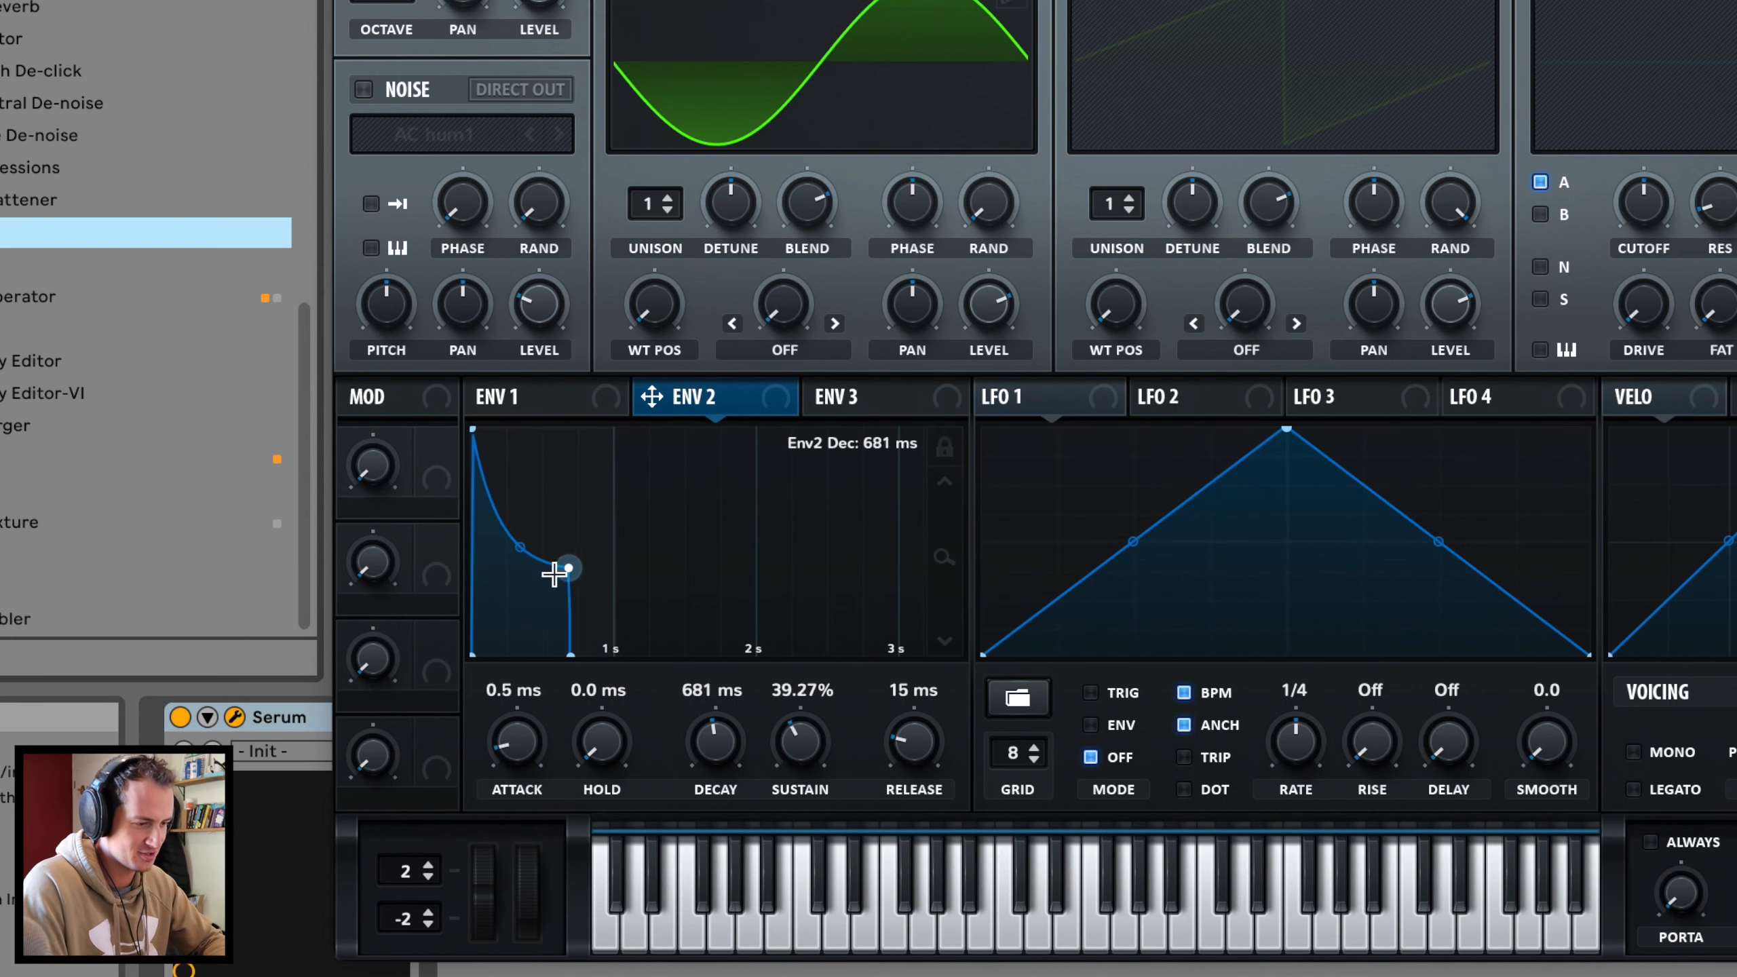
left_click_drag(546, 618, 506, 669)
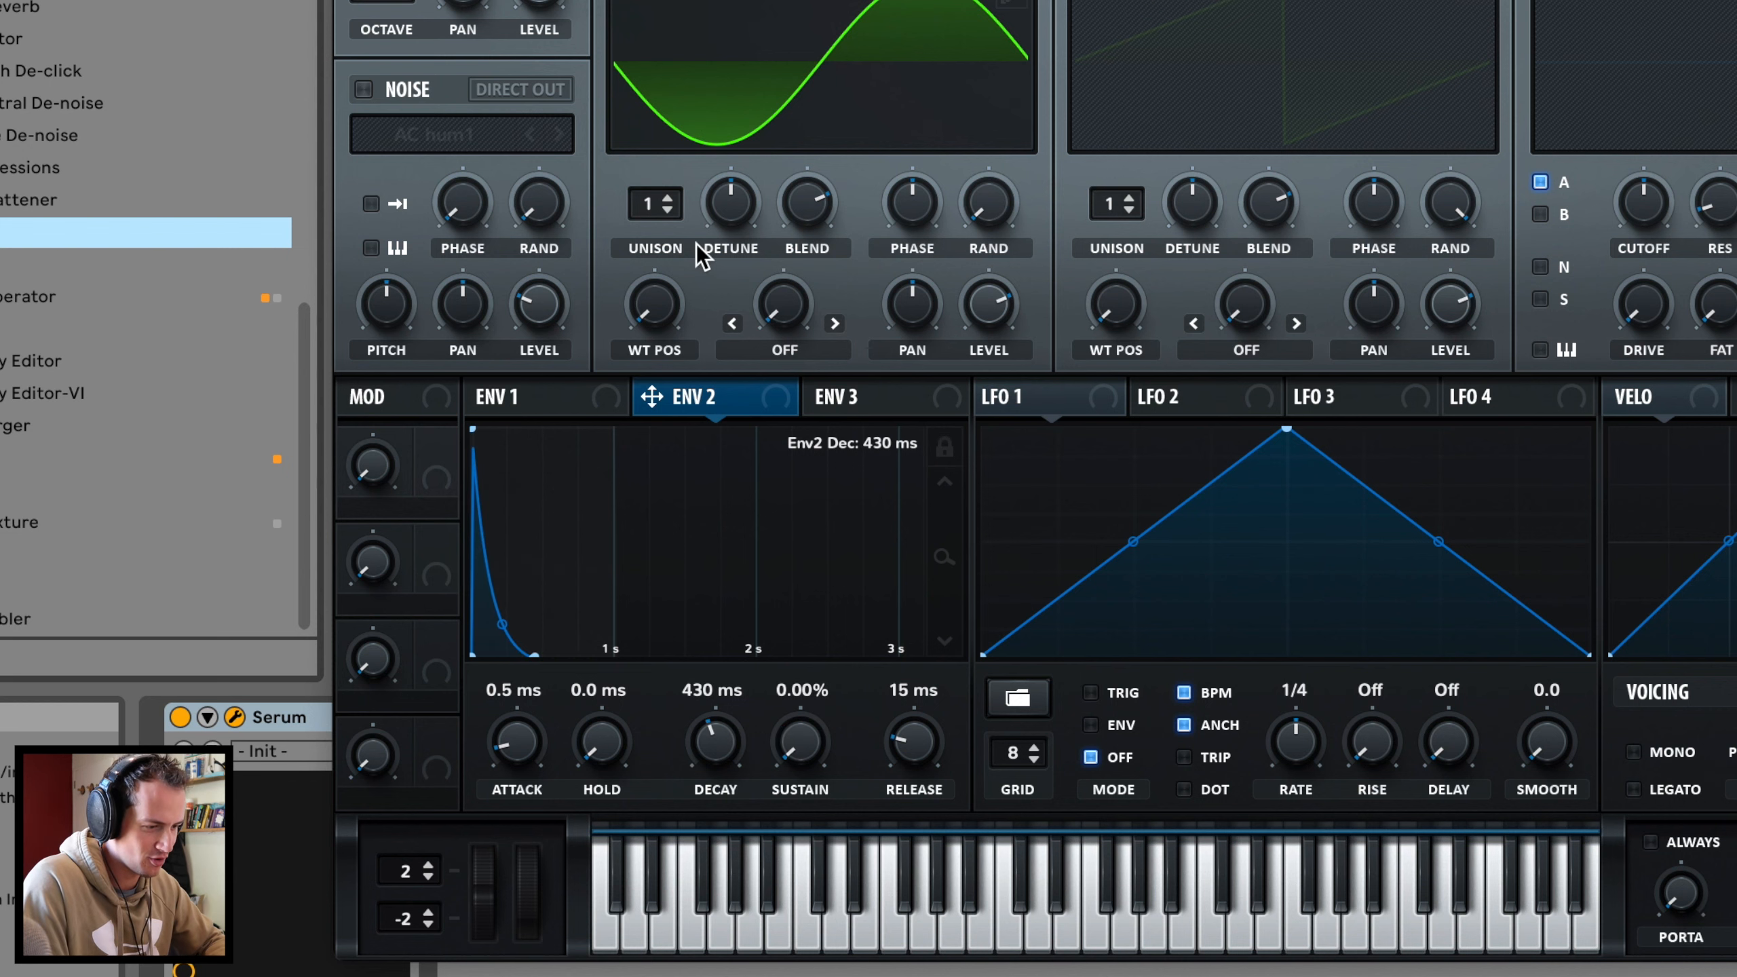
Step: Route Env 2 to the global master tuning (Mast.Tun) in the modulation matrix with a small positive amount
left_click(739, 147)
left_click(430, 224)
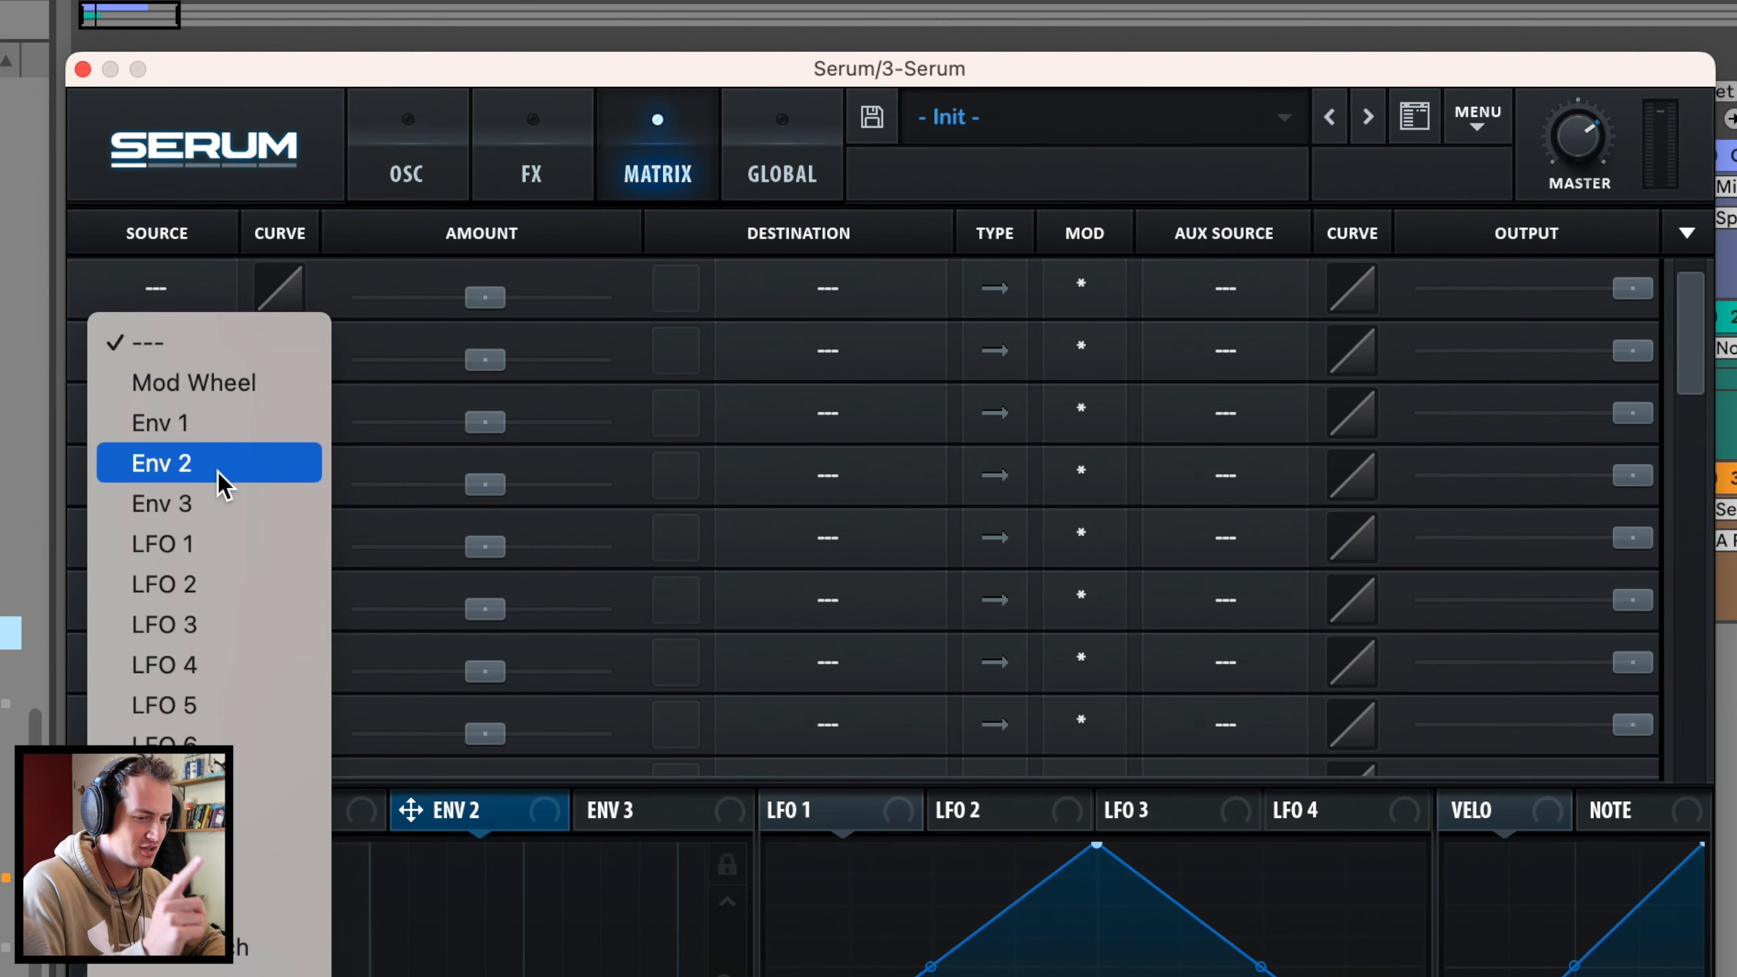
left_click(468, 338)
left_click(845, 228)
mouse_move(882, 626)
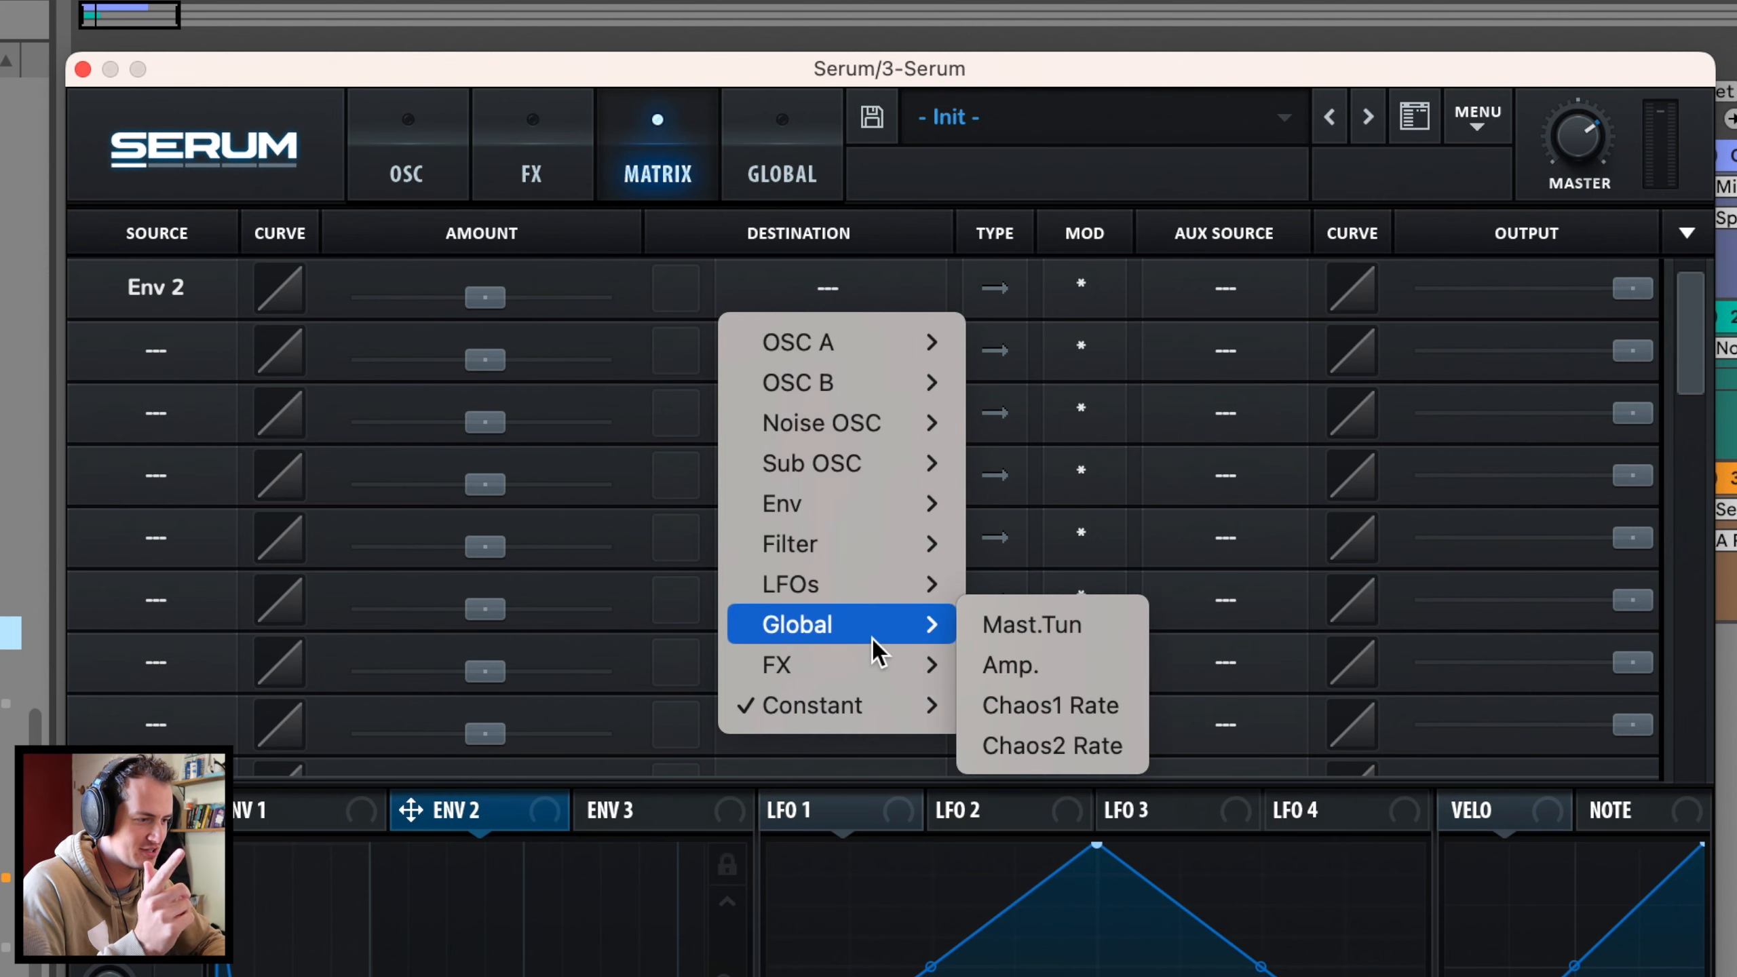
left_click(1031, 625)
left_click_drag(494, 294, 524, 306)
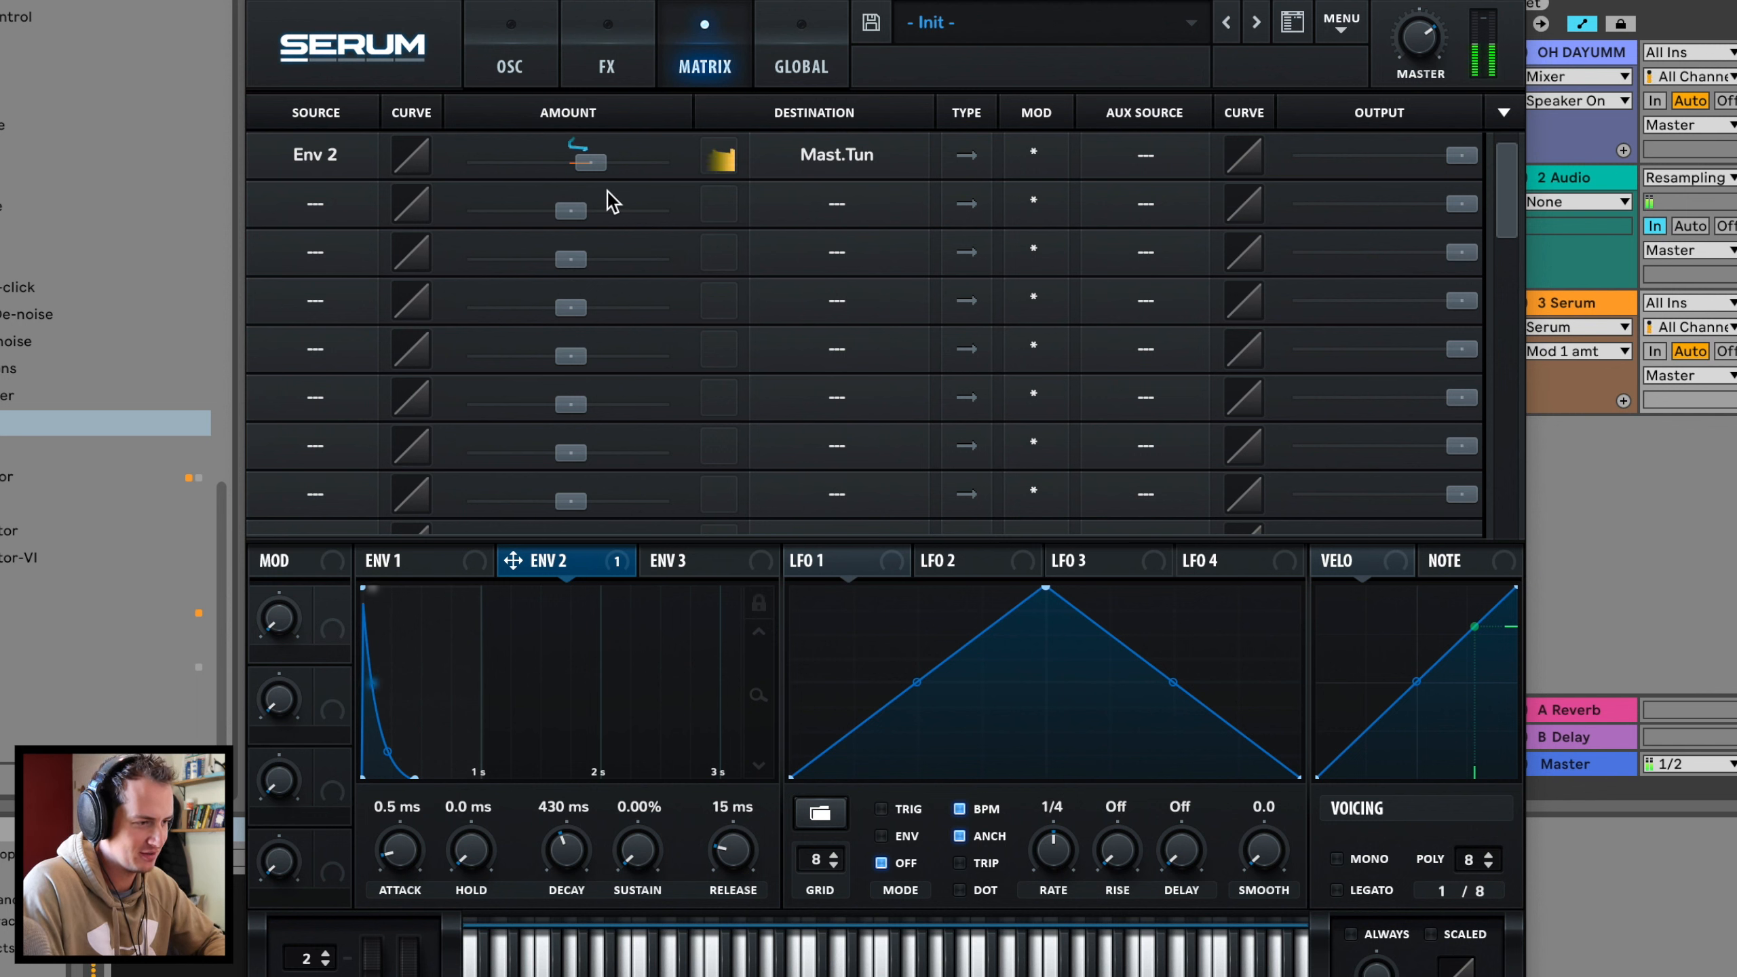
Step: Shorten the Env 2 decay to about 209 ms, and set the synth's voicing to mono with legato
mouse_move(590, 166)
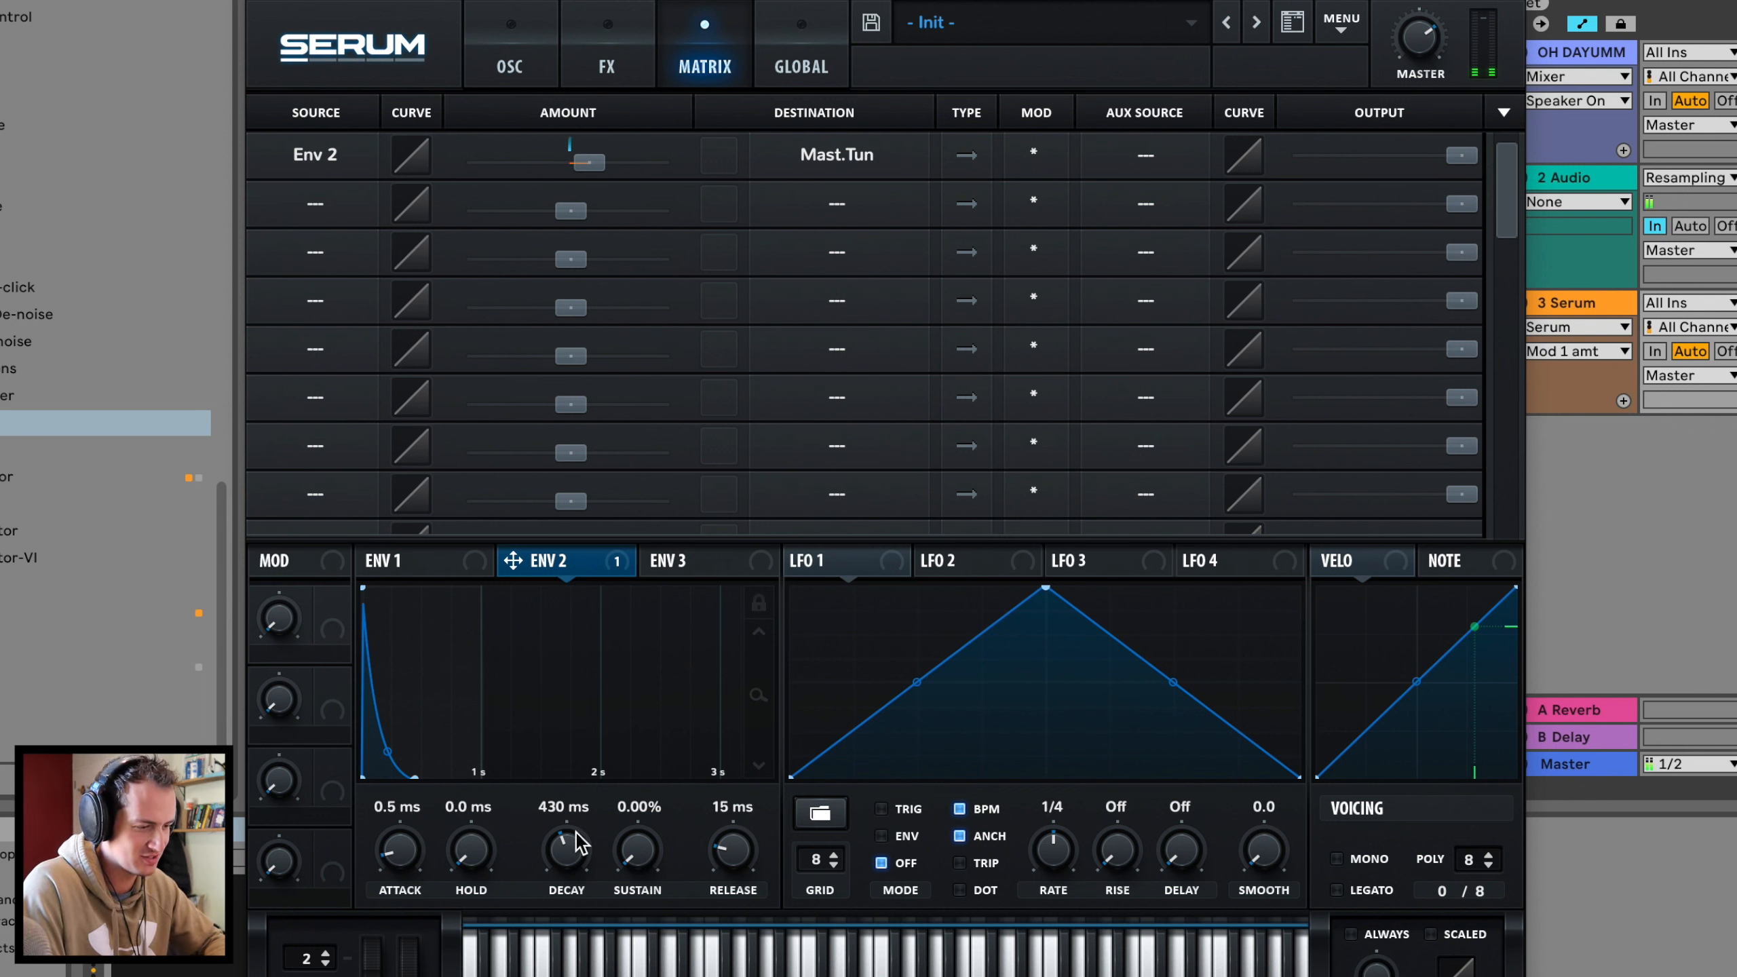
left_click_drag(581, 842, 578, 871)
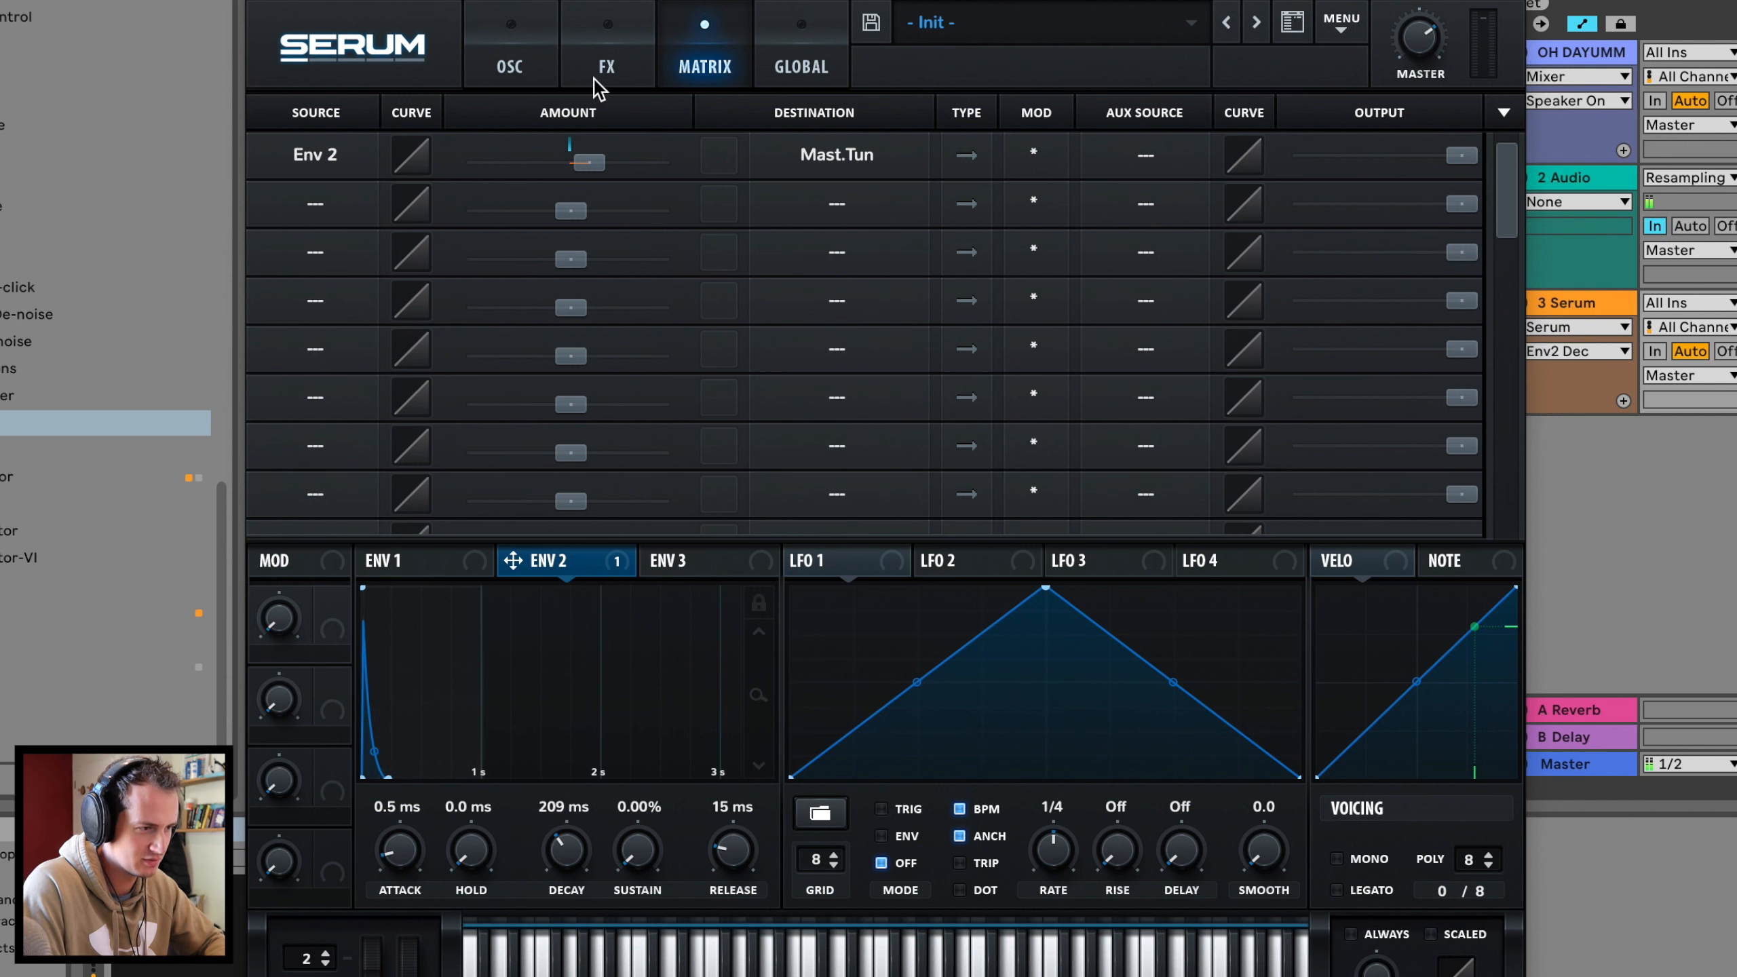
left_click(527, 69)
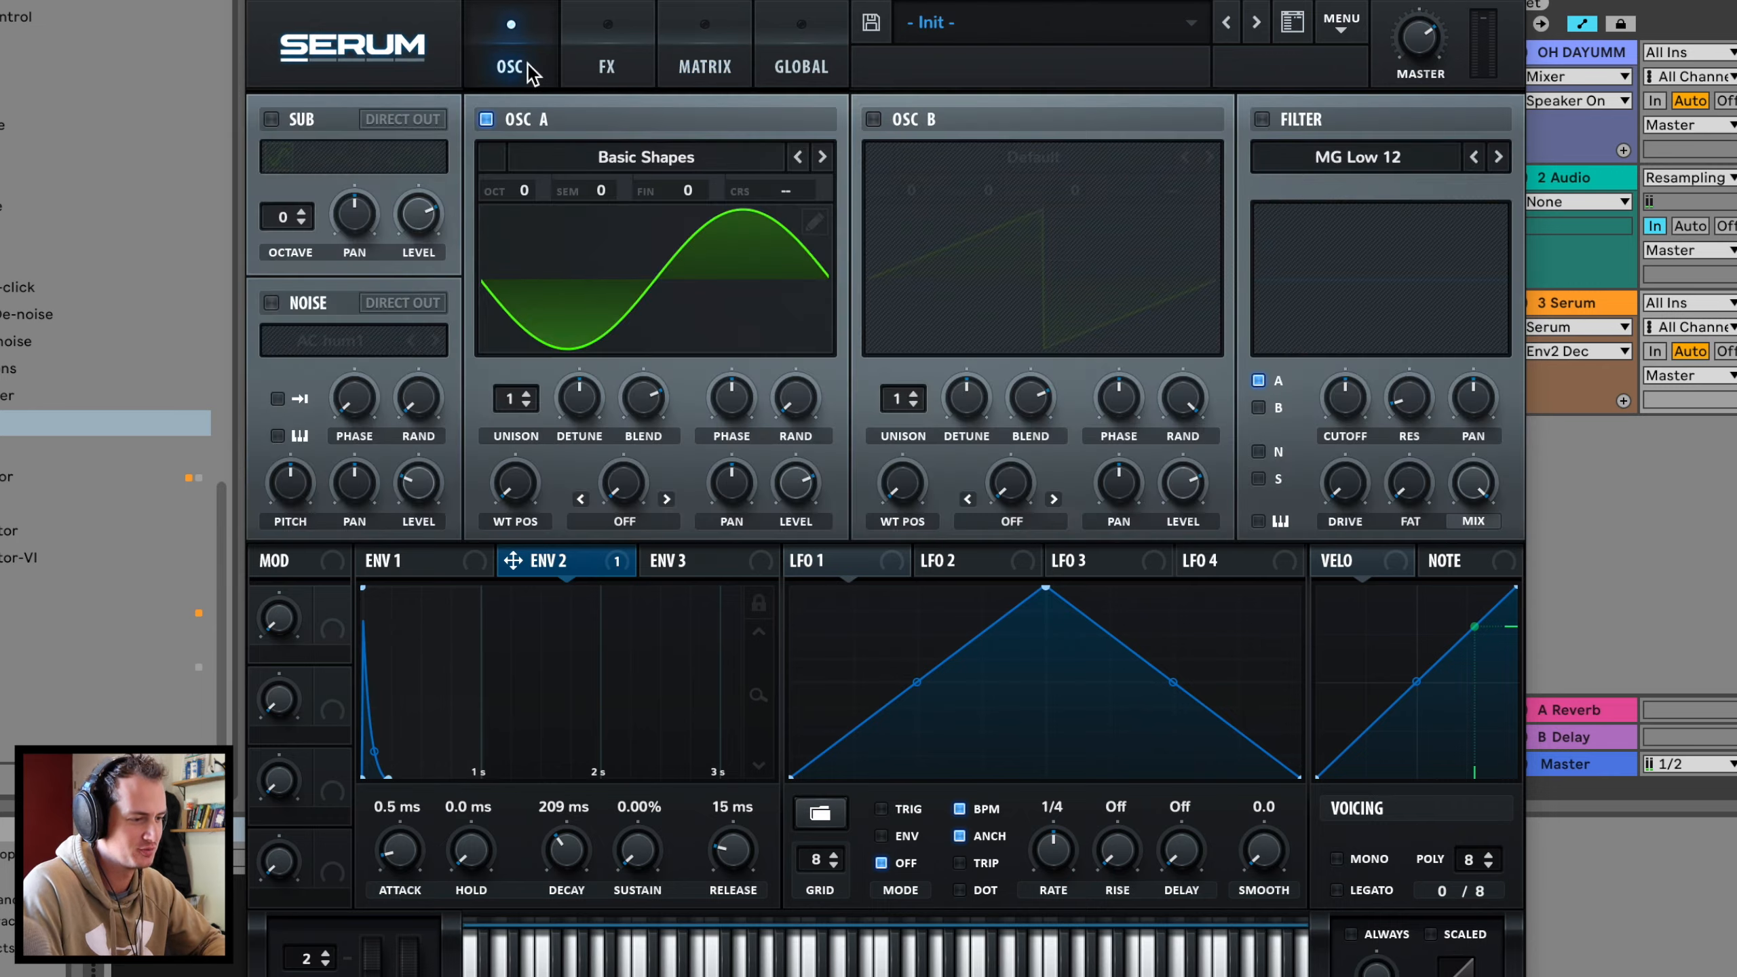
left_click(1335, 859)
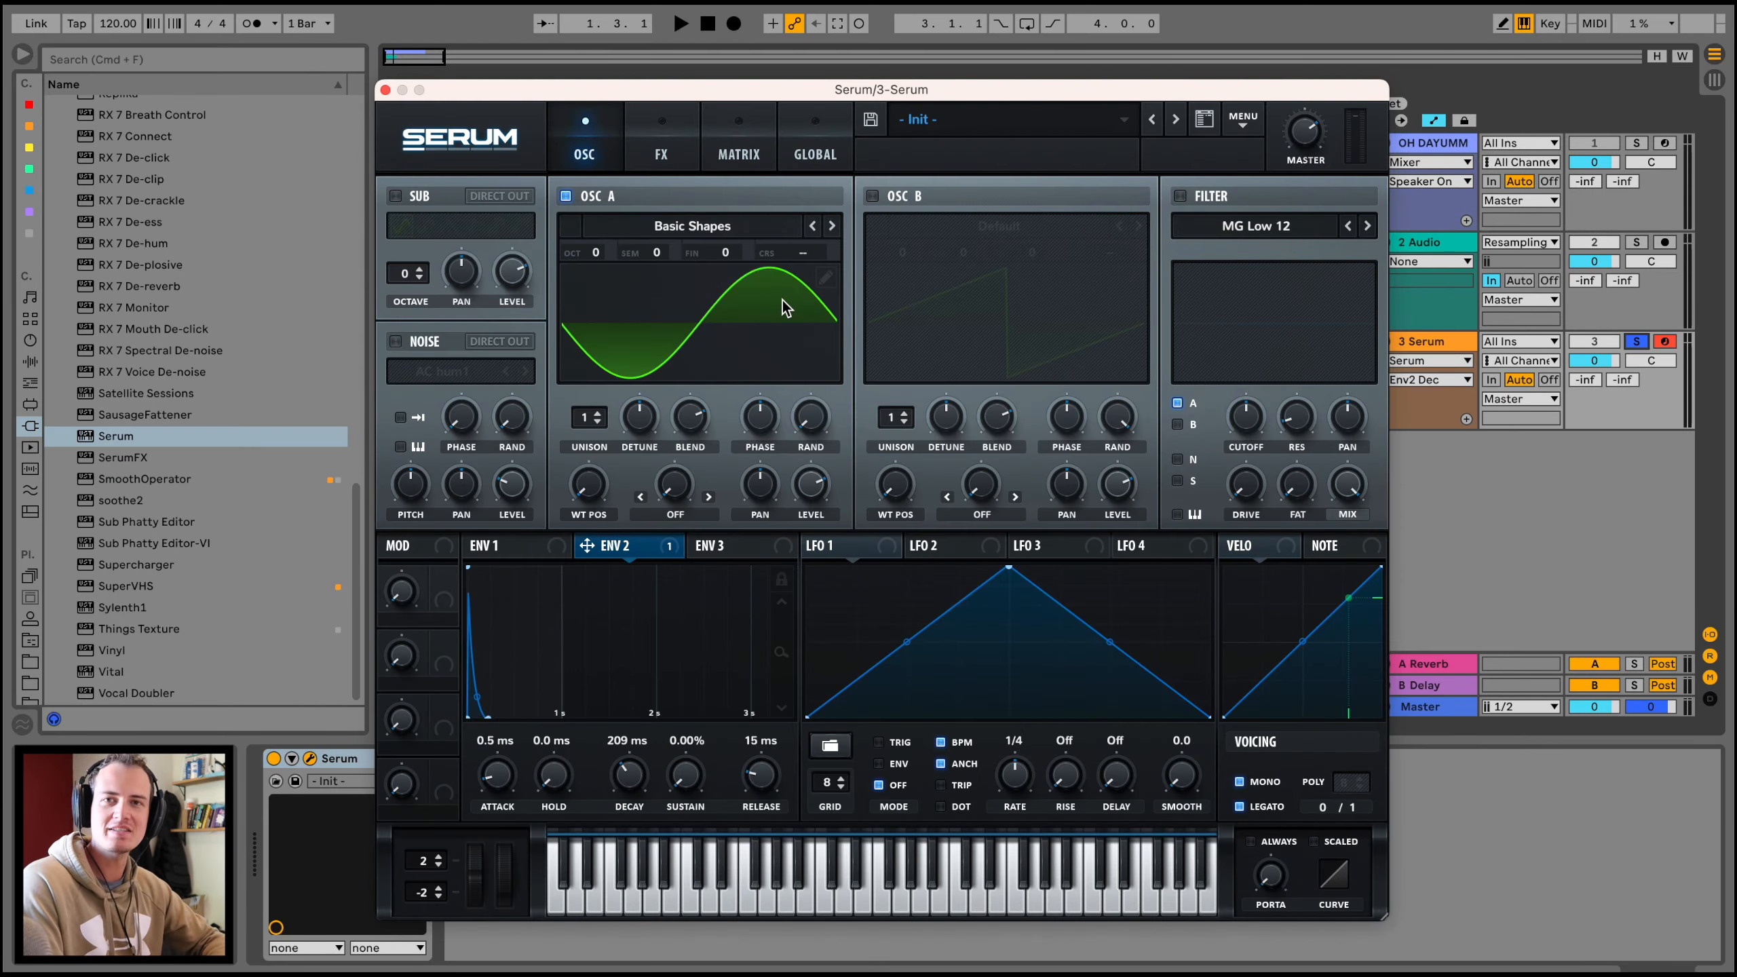
Step: Raise harmonics 2 to 4 slightly in the first frame of oscillator A's wavetable and leave the wavetable editor
left_click(826, 277)
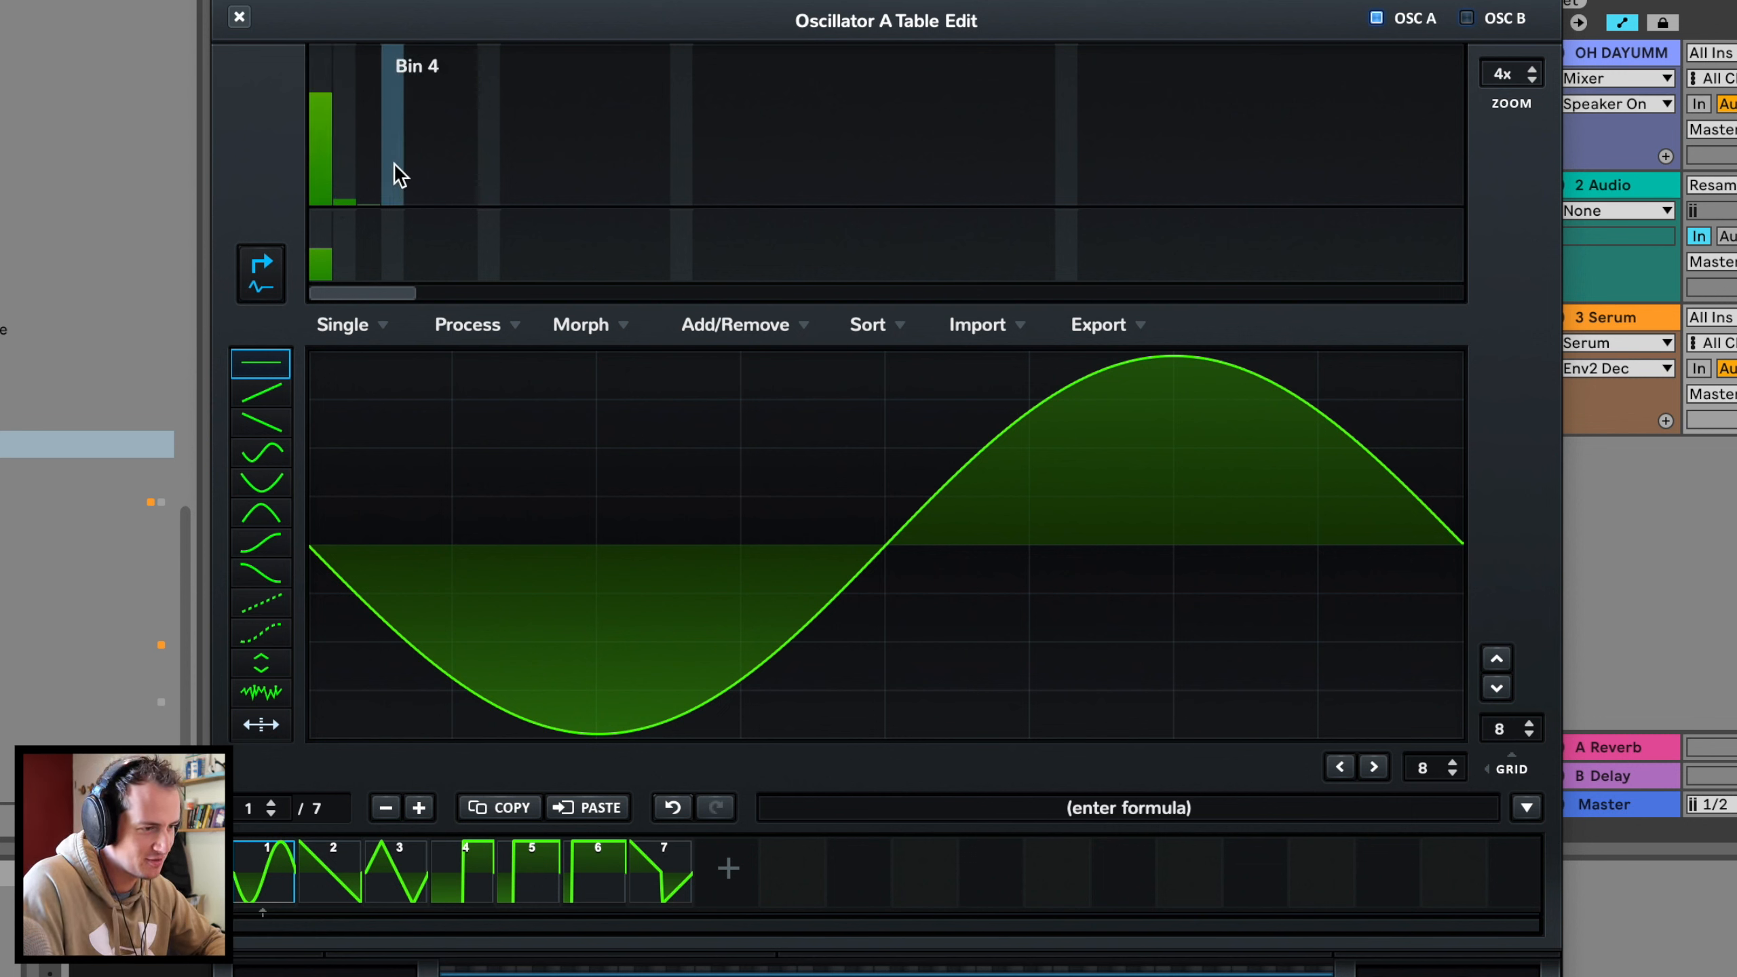
mouse_move(392, 176)
left_mouse_down()
mouse_move(350, 186)
mouse_move(348, 160)
left_mouse_up()
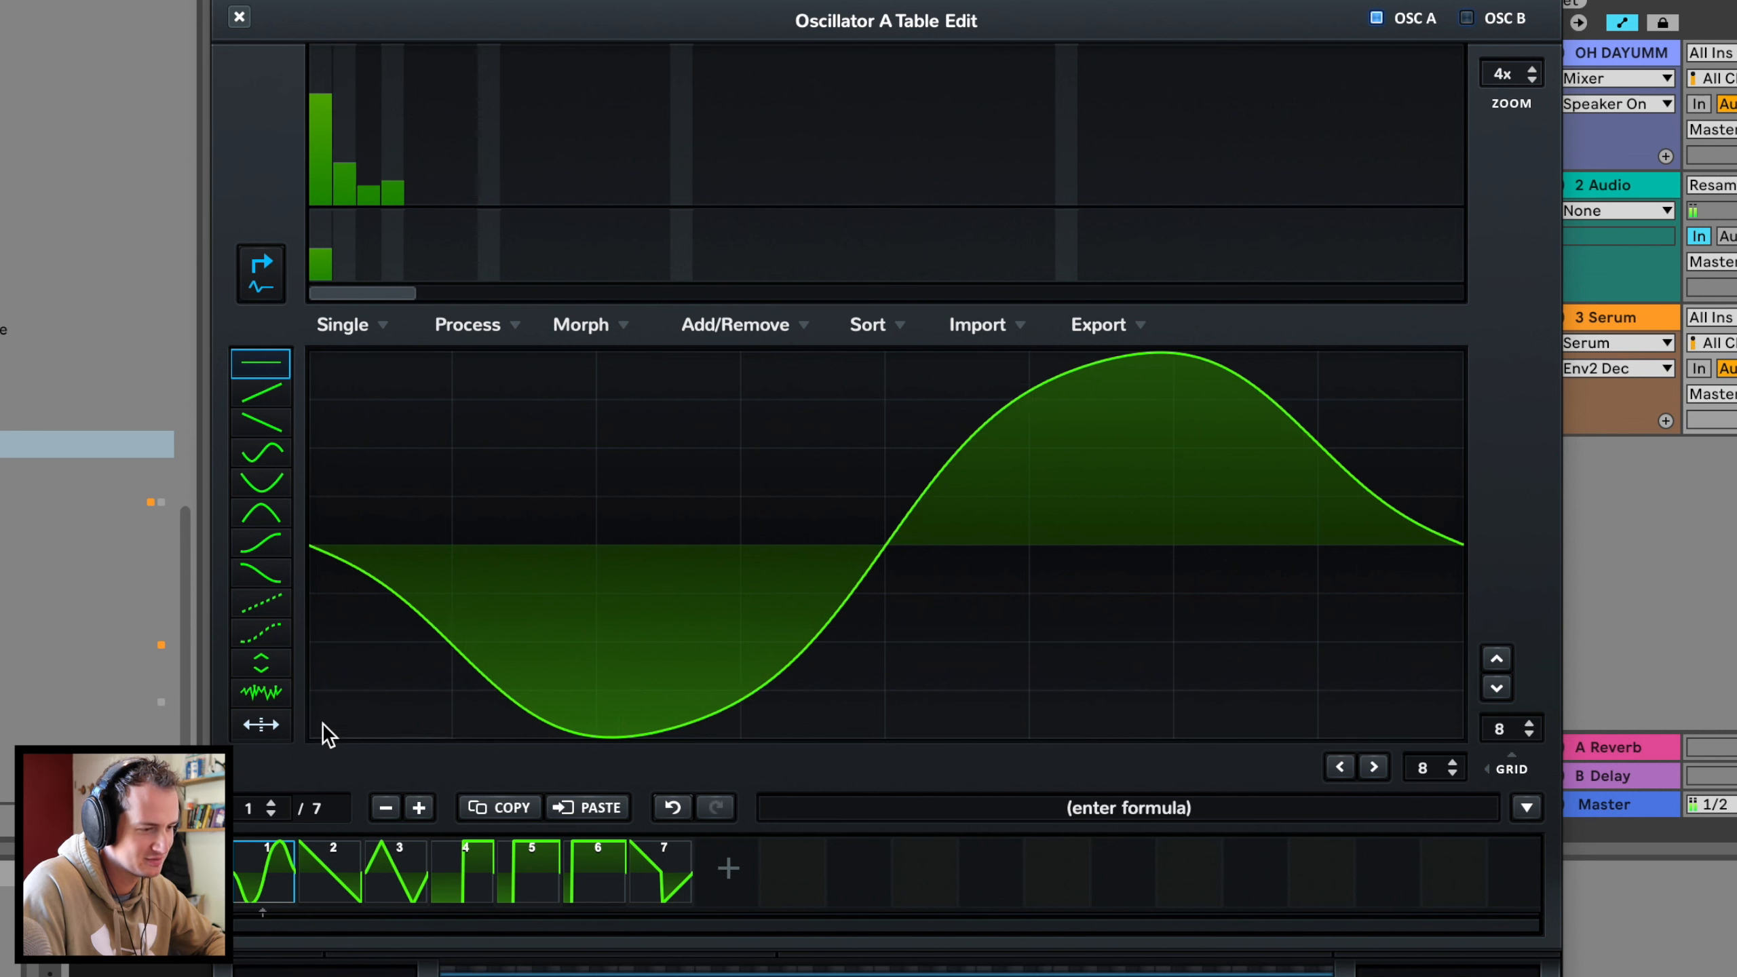
mouse_move(399, 200)
left_mouse_down()
mouse_move(348, 178)
mouse_move(396, 136)
mouse_move(392, 187)
mouse_move(365, 160)
mouse_move(364, 187)
mouse_move(365, 160)
left_mouse_up()
left_click(396, 160)
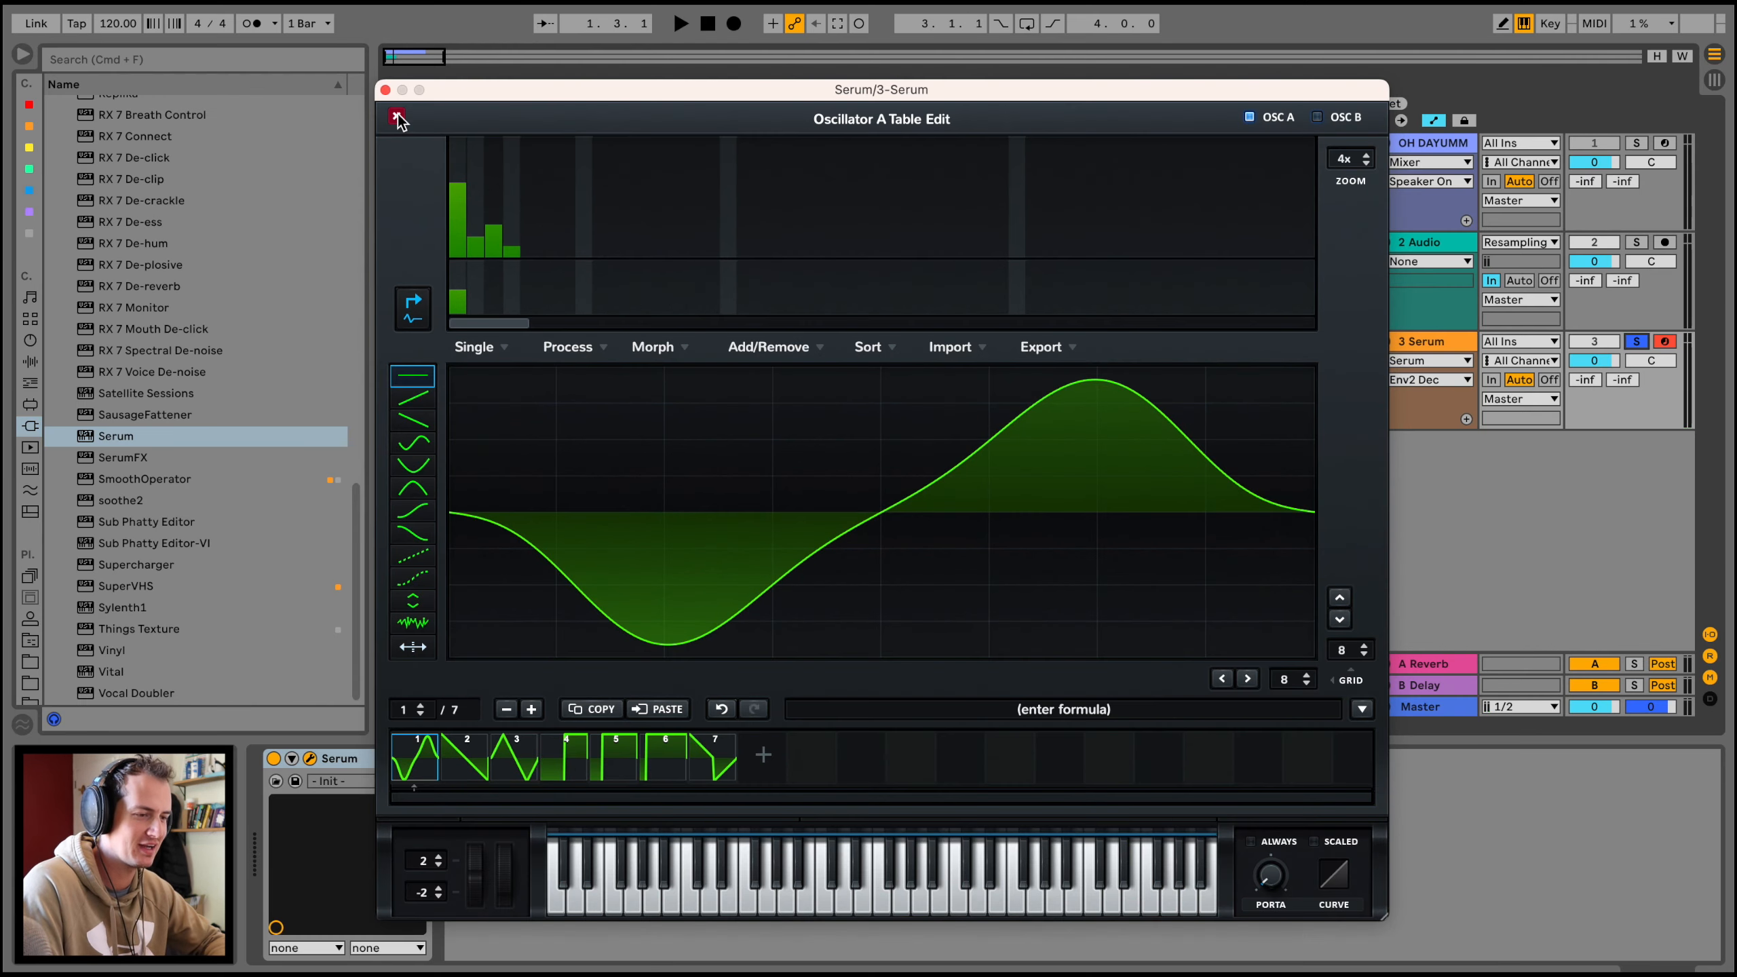
left_click(240, 19)
Step: Reduce the Env 2 modulation amount on master tuning slightly, and close the synth's window
left_click(646, 145)
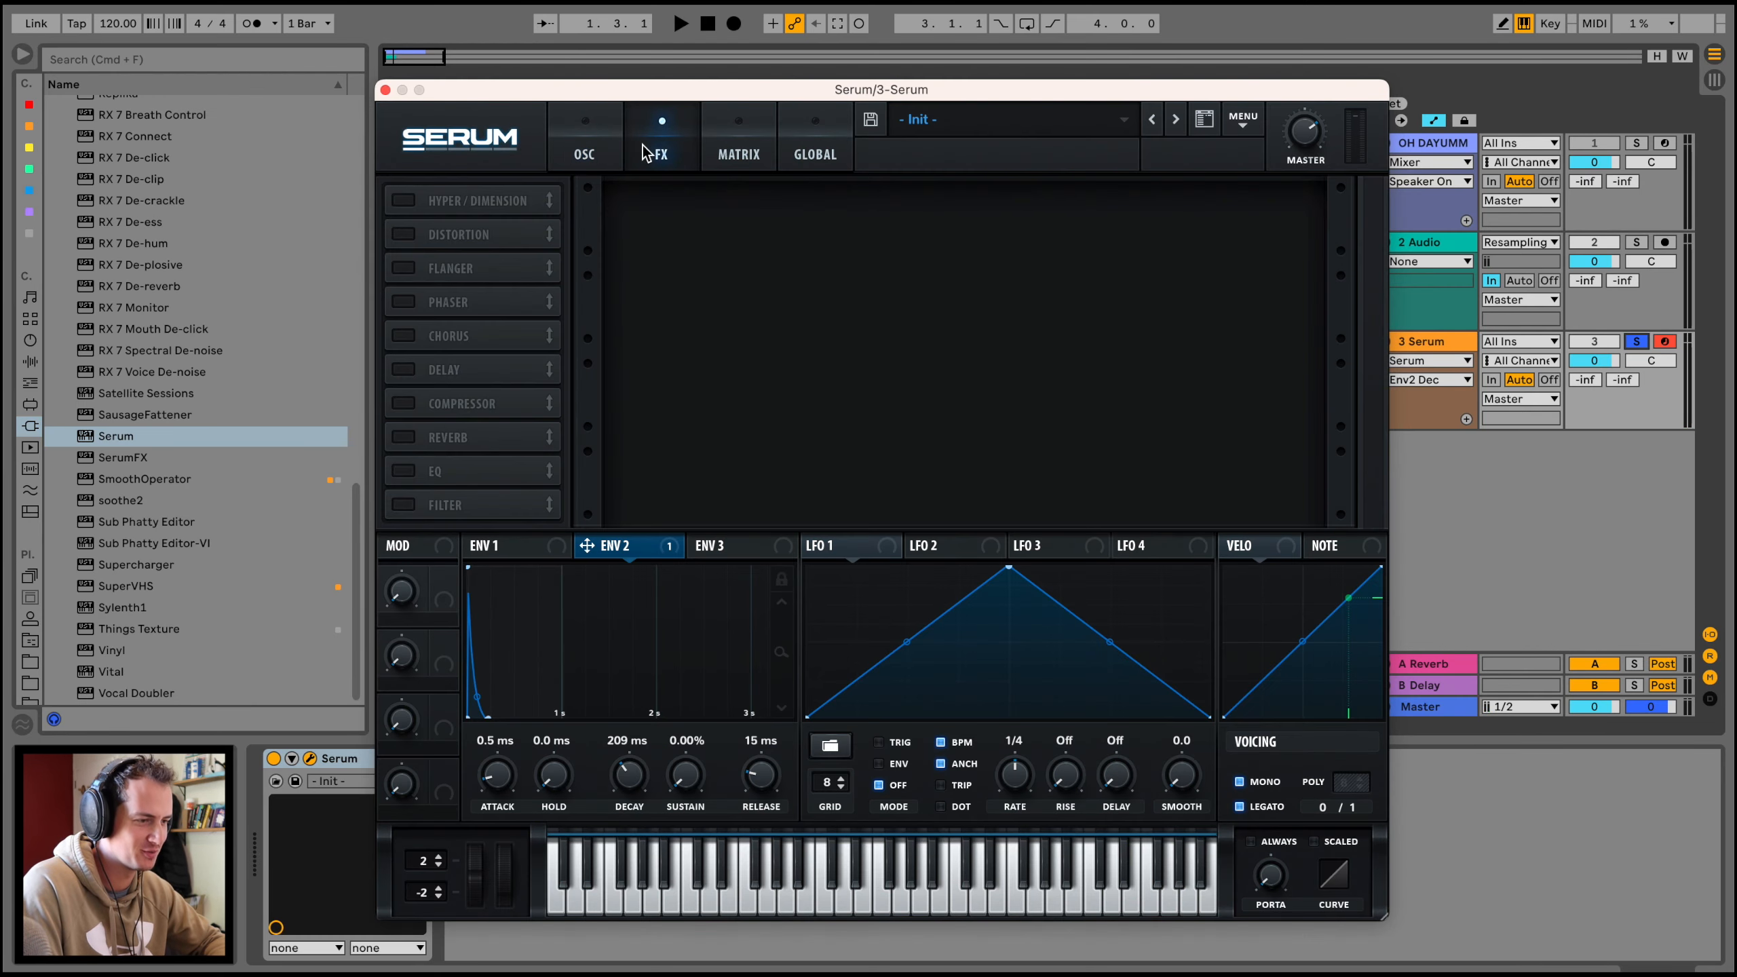
left_click(737, 168)
left_click_drag(649, 237, 642, 232)
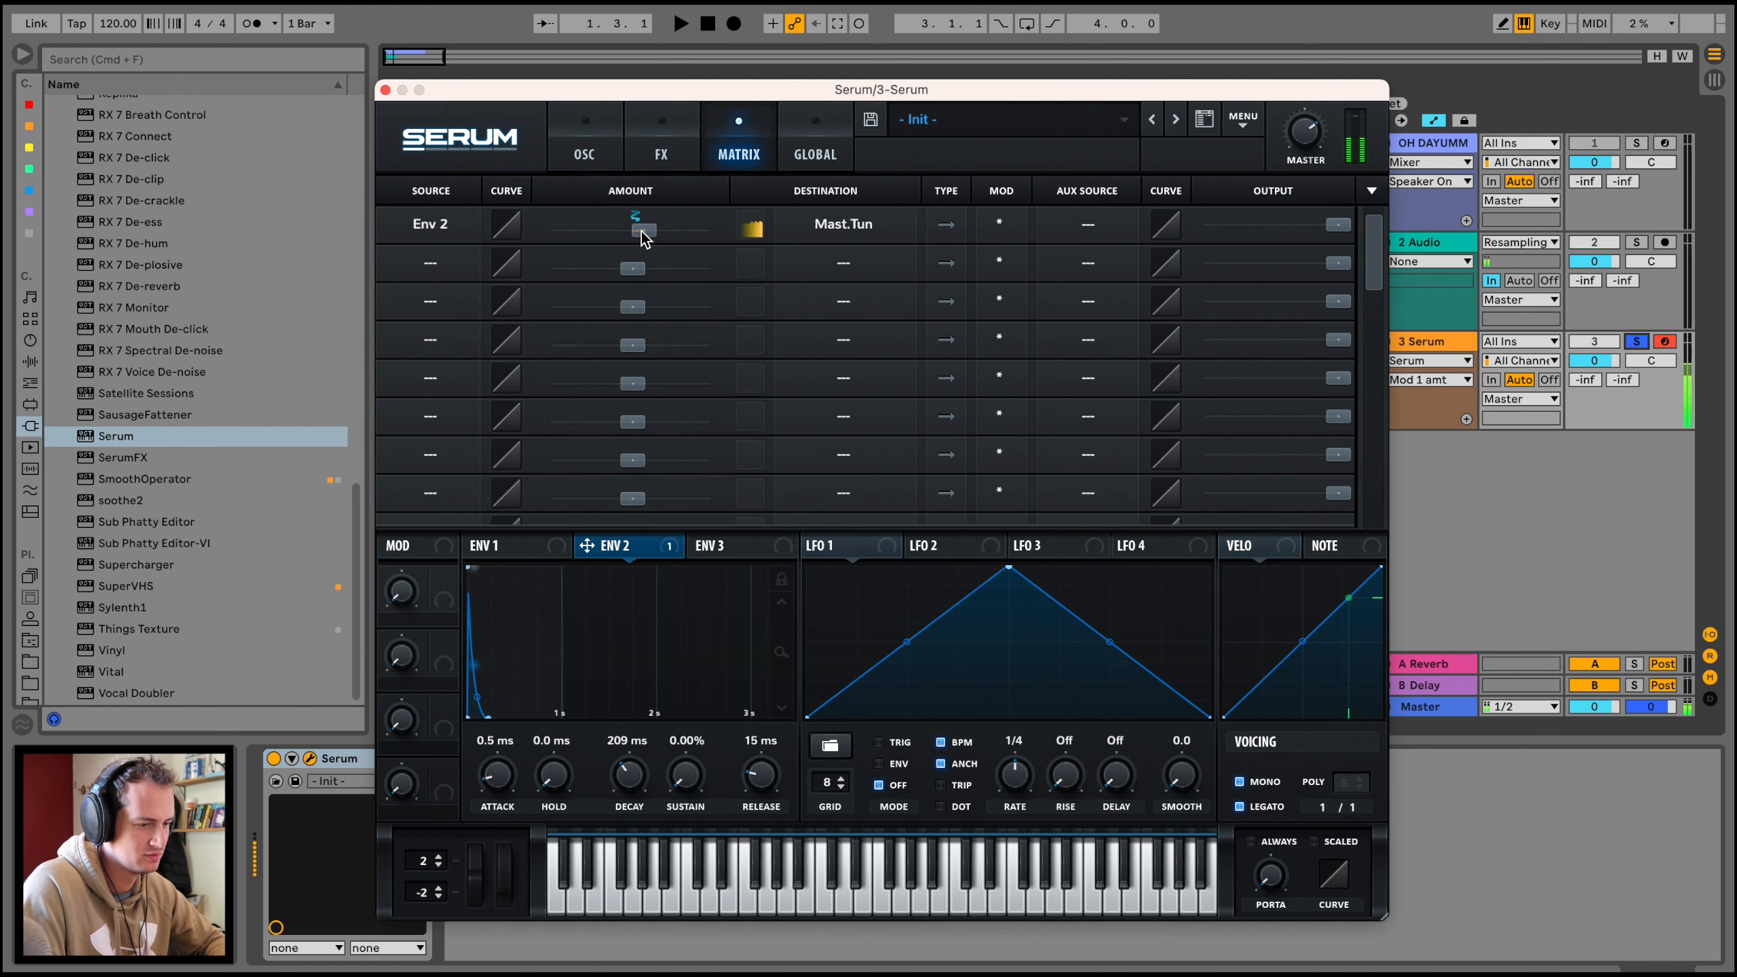
left_click(584, 149)
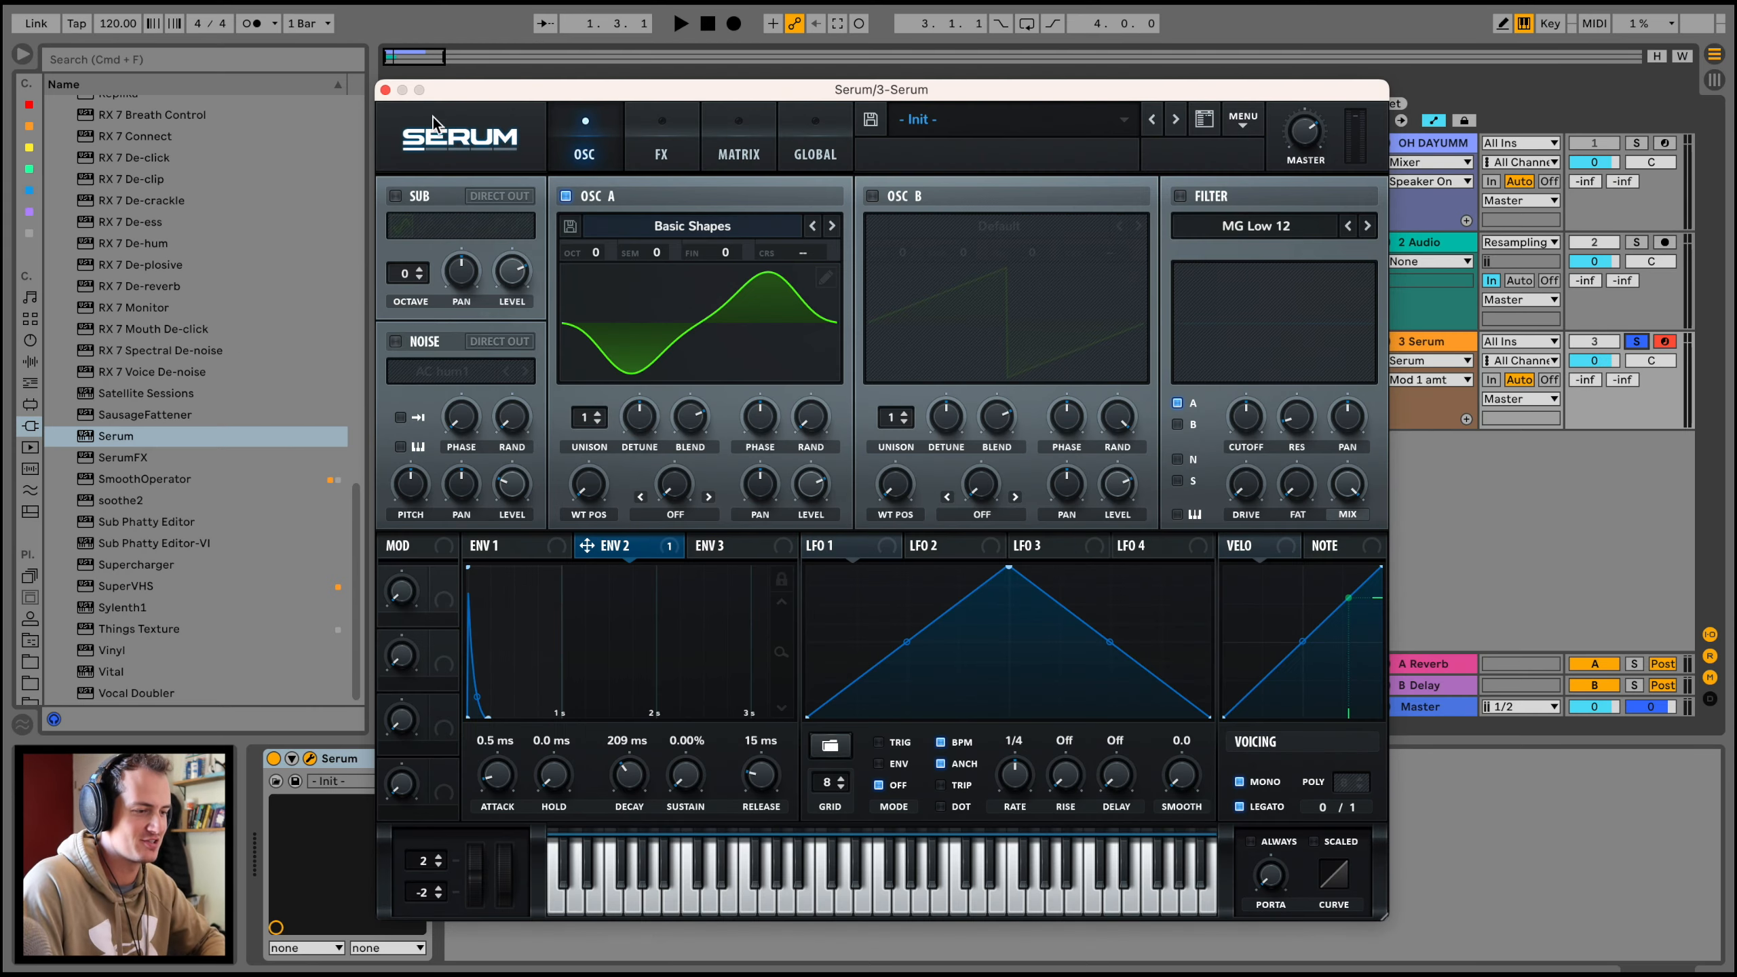
left_click(384, 90)
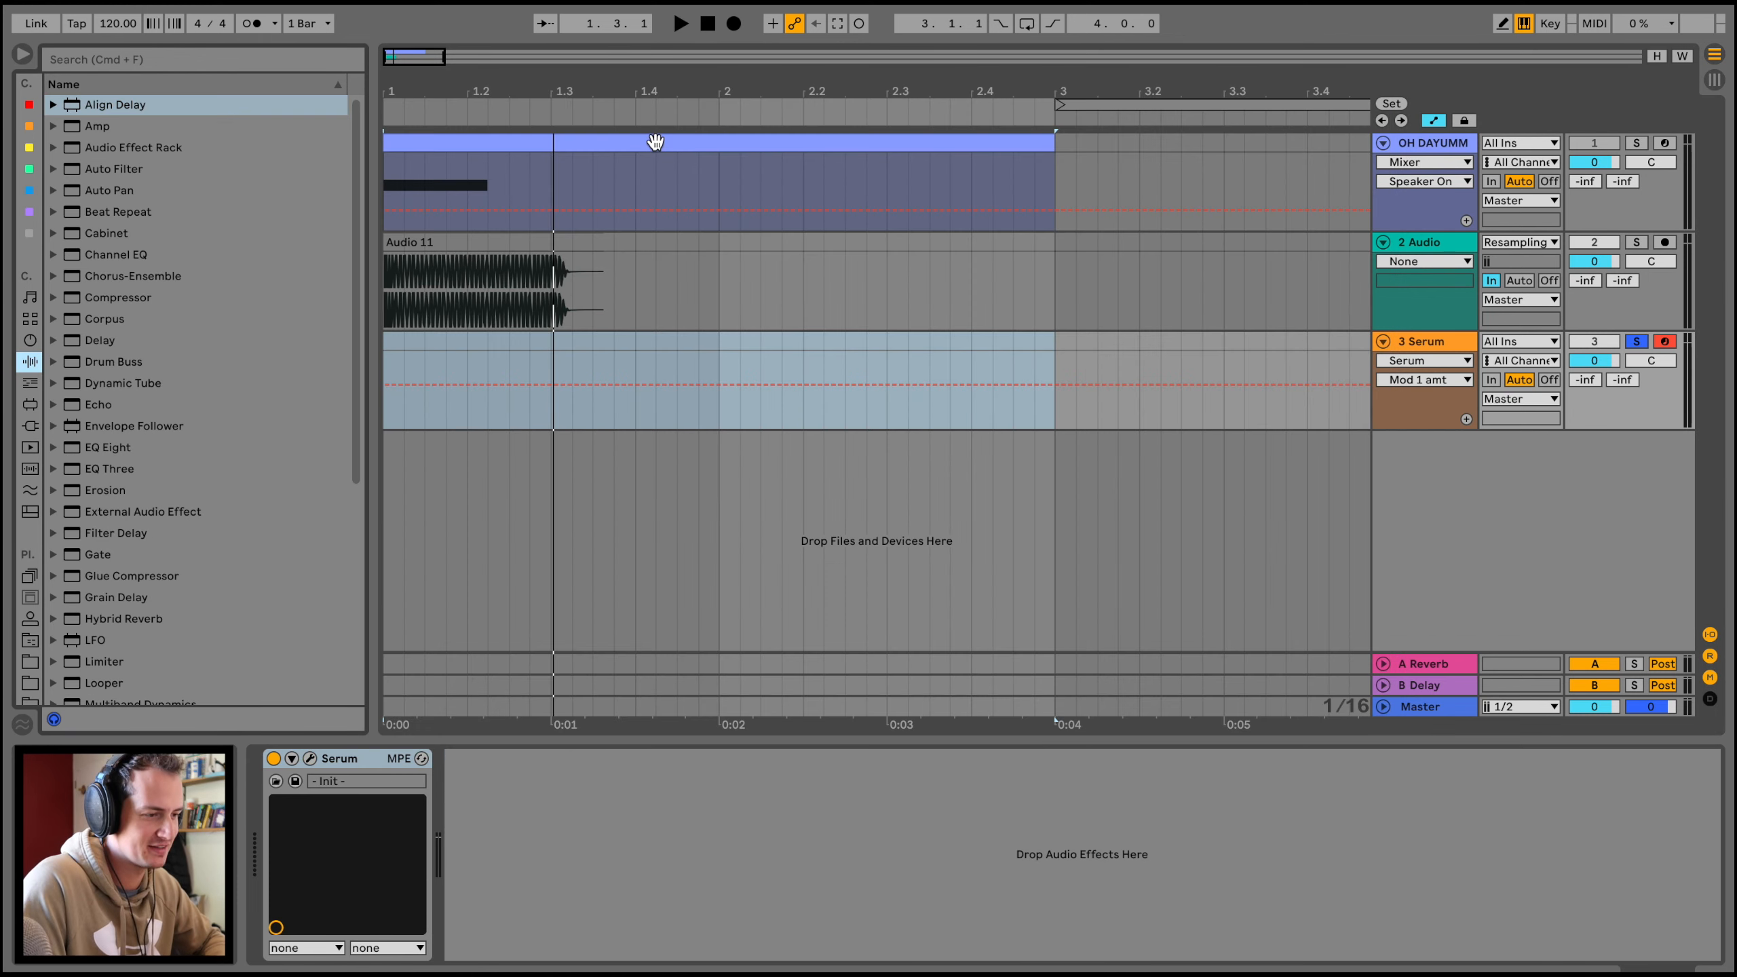
Step: Create a one-bar MIDI clip on the Serum track with an F0 note, extended by Legato to fill the clip
double_click(520, 344)
scroll(784, 861, "down", 5)
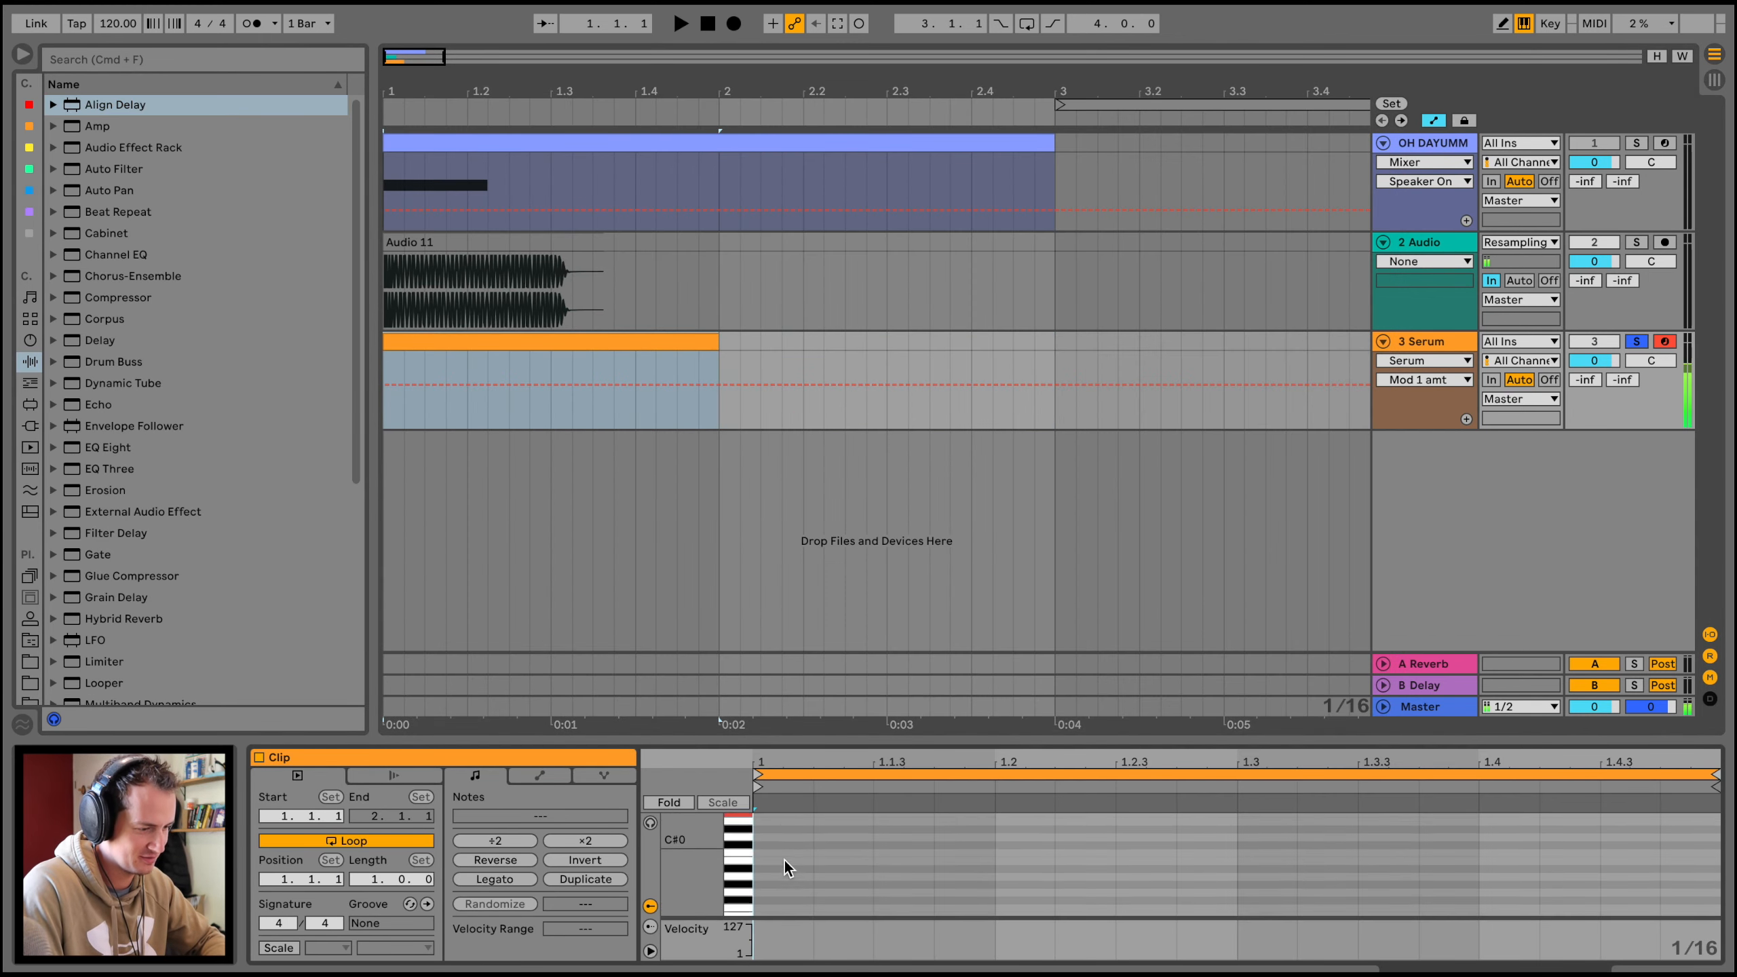
scroll(784, 861, "down", 2)
double_click(760, 855)
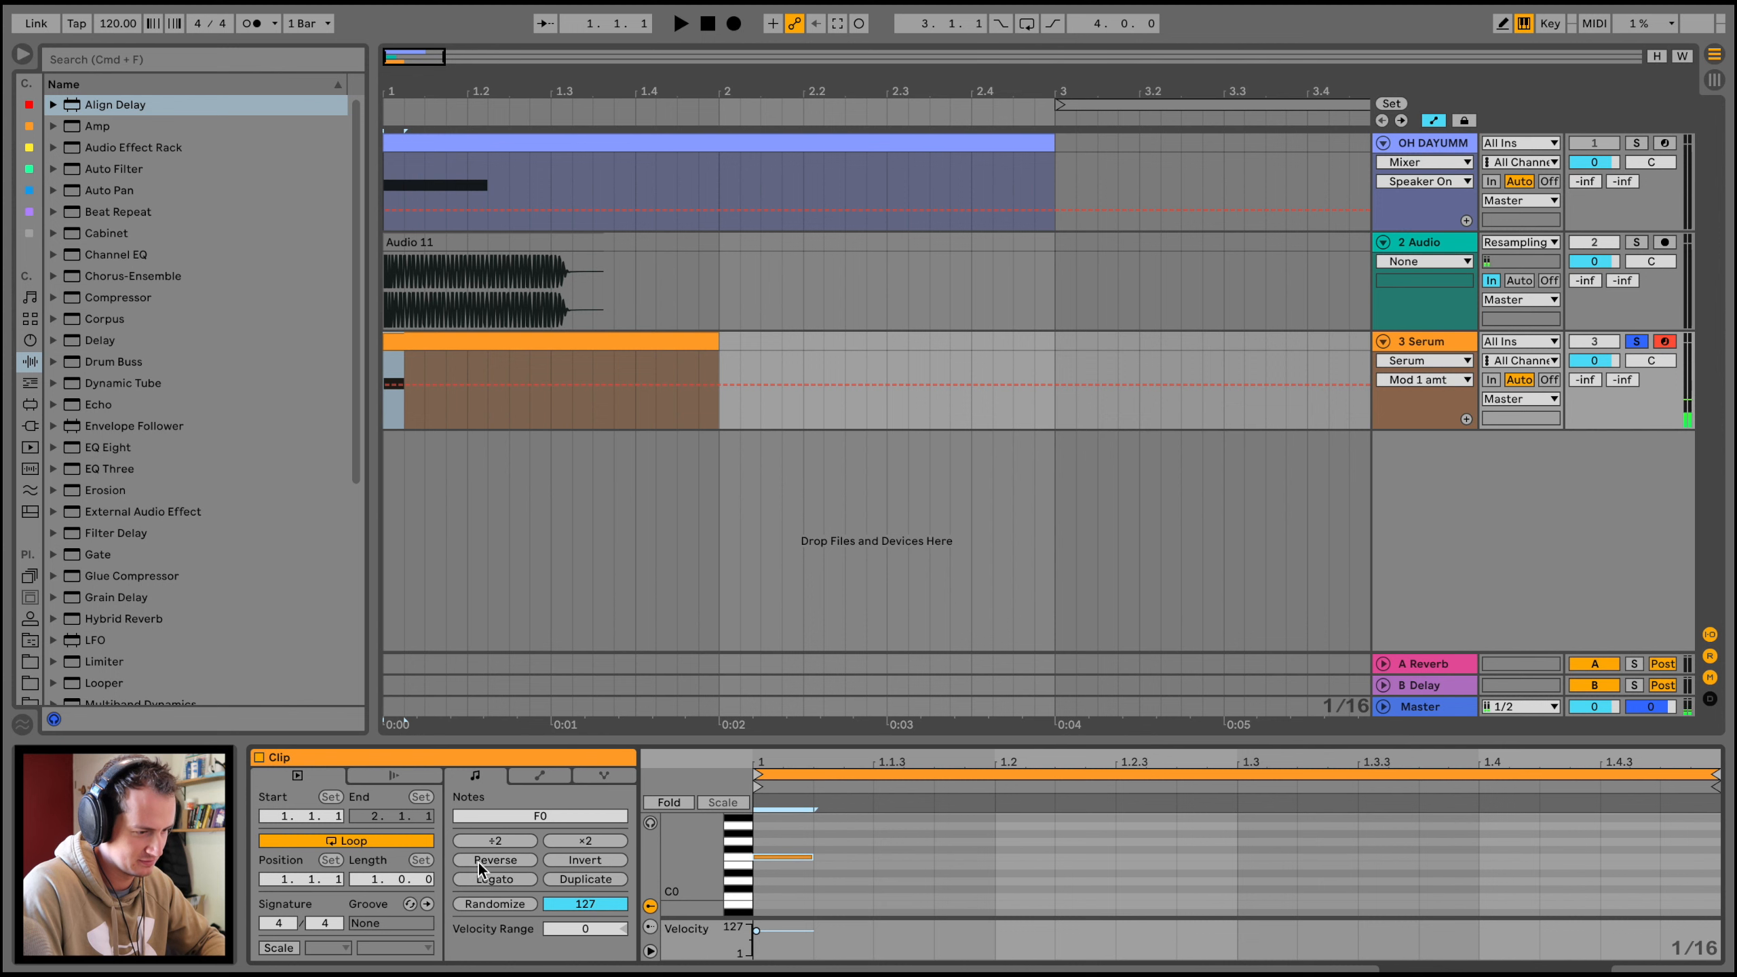
left_click(491, 878)
Step: Play the new bass clip and trim its end to slightly before bar 2
key("space")
left_click(709, 342)
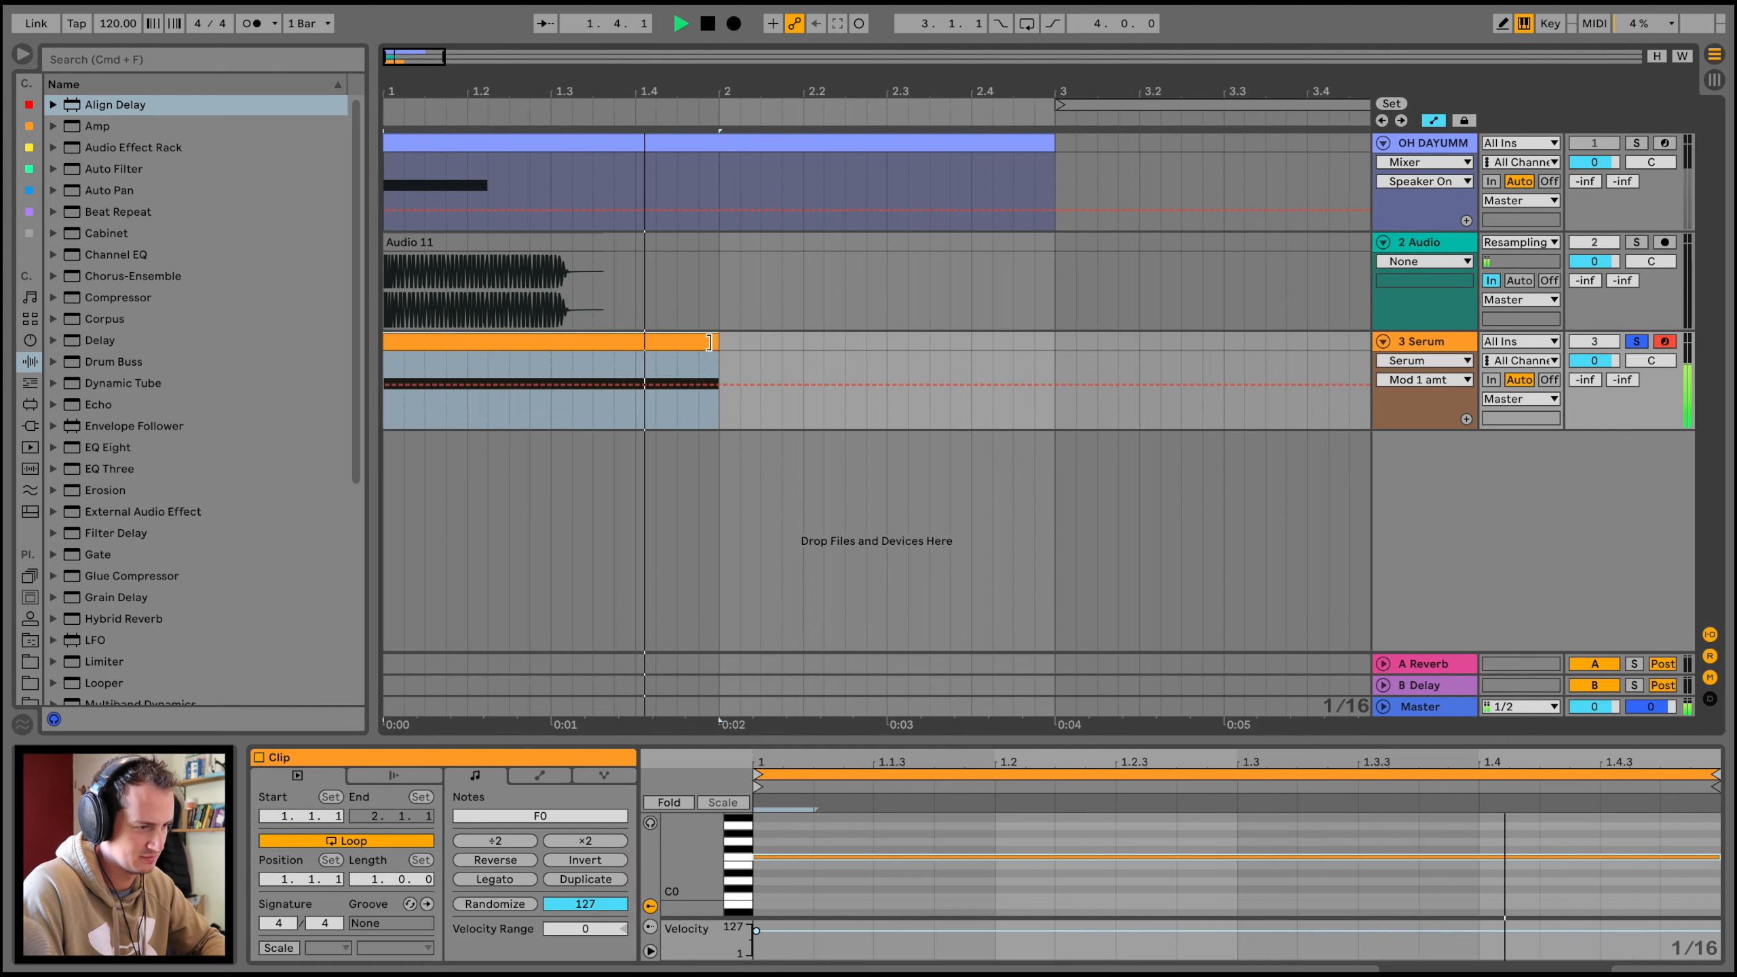
left_click_drag(709, 342, 676, 342)
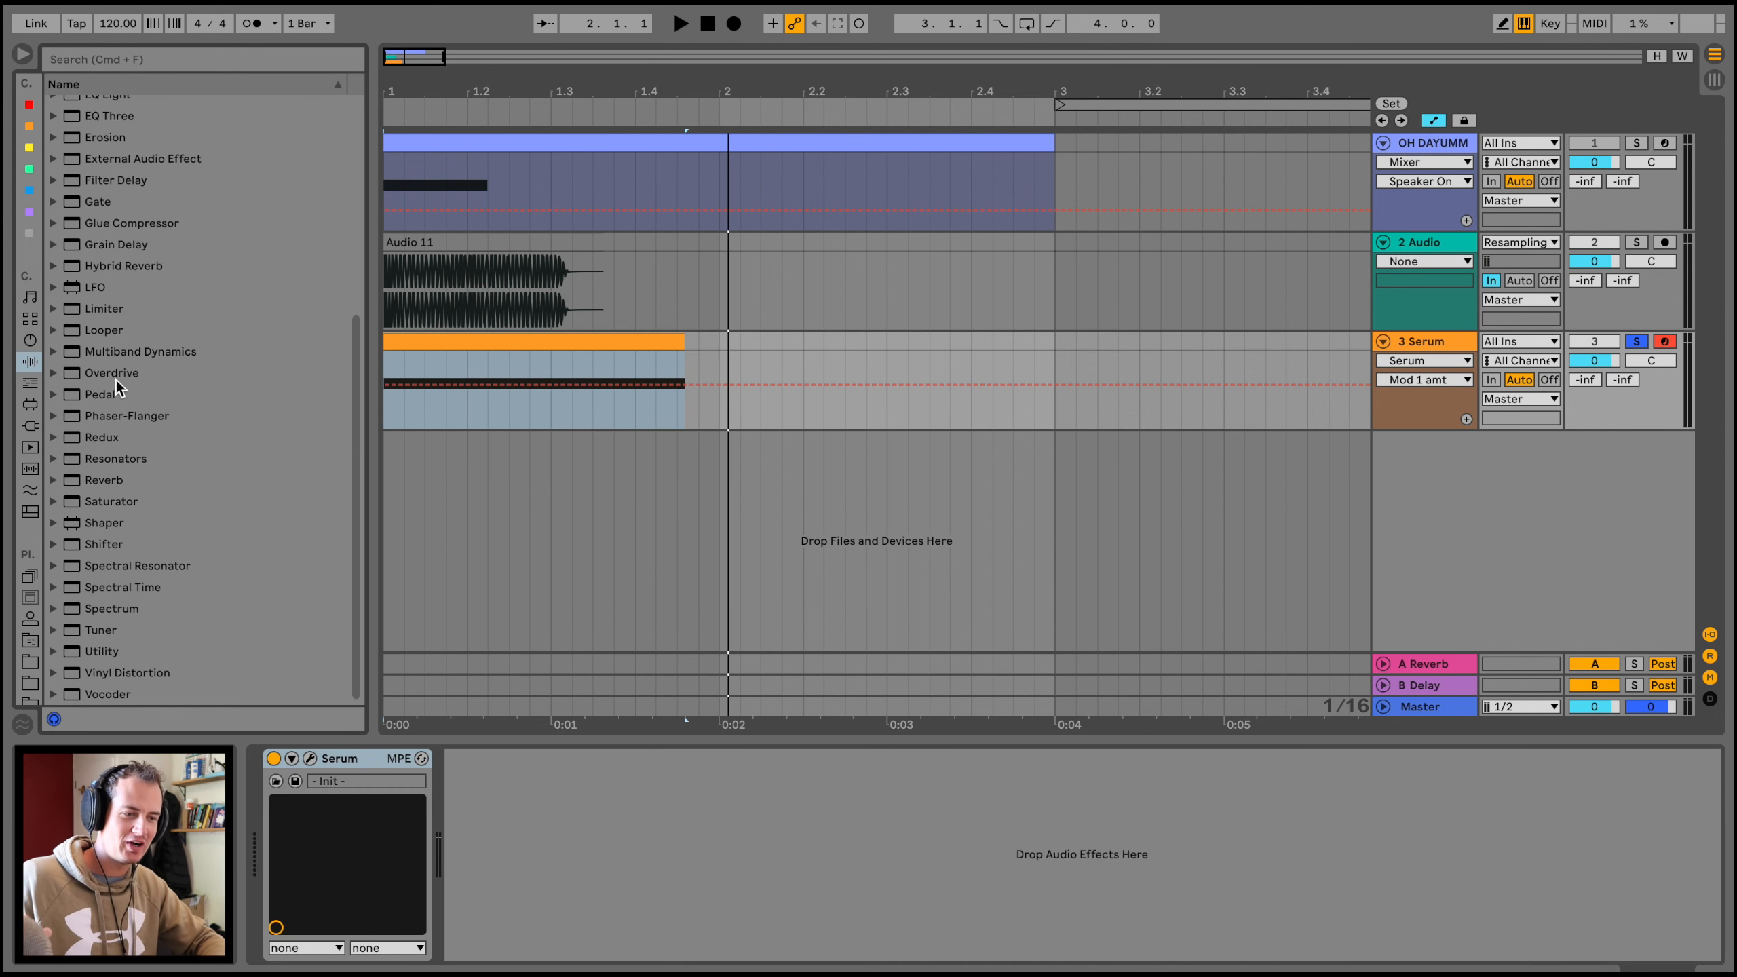
Step: Add an Overdrive after Serum with its filter at about 53.6 Hz and a bandwidth of 0.50
left_click_drag(115, 378, 600, 860)
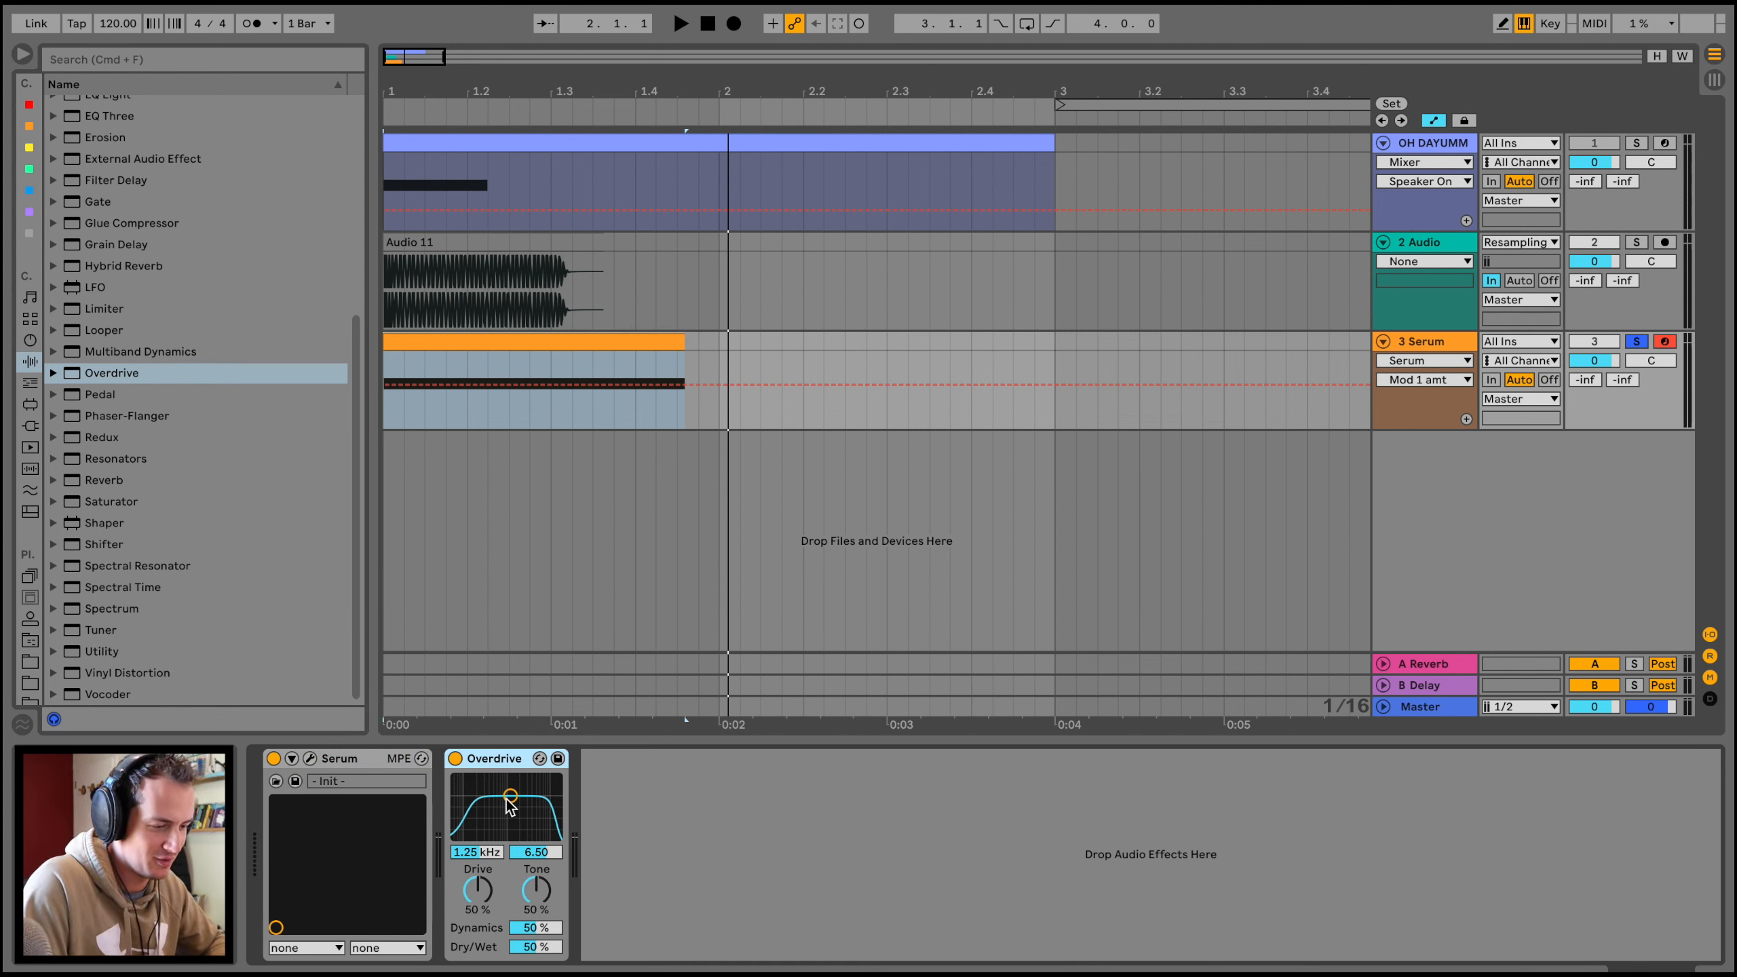
left_click_drag(510, 796, 458, 835)
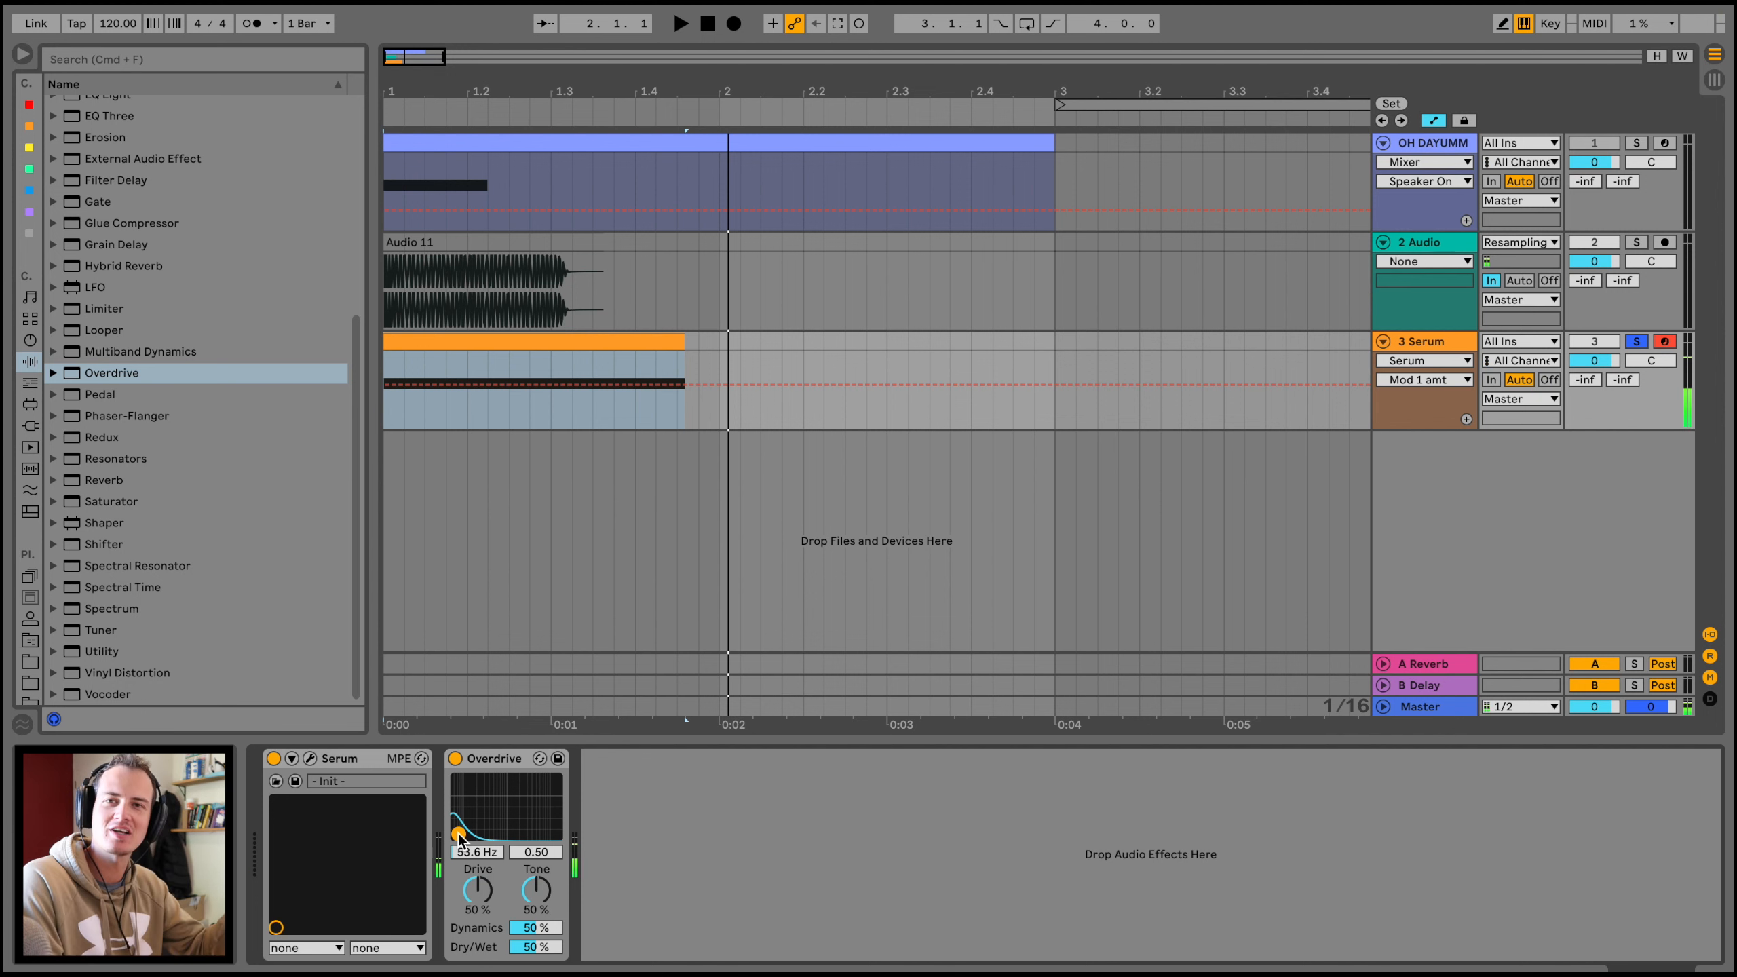
Step: Add Spectrum after Overdrive with an enlarged display, and compare the signal with Overdrive bypassed and enabled
double_click(109, 609)
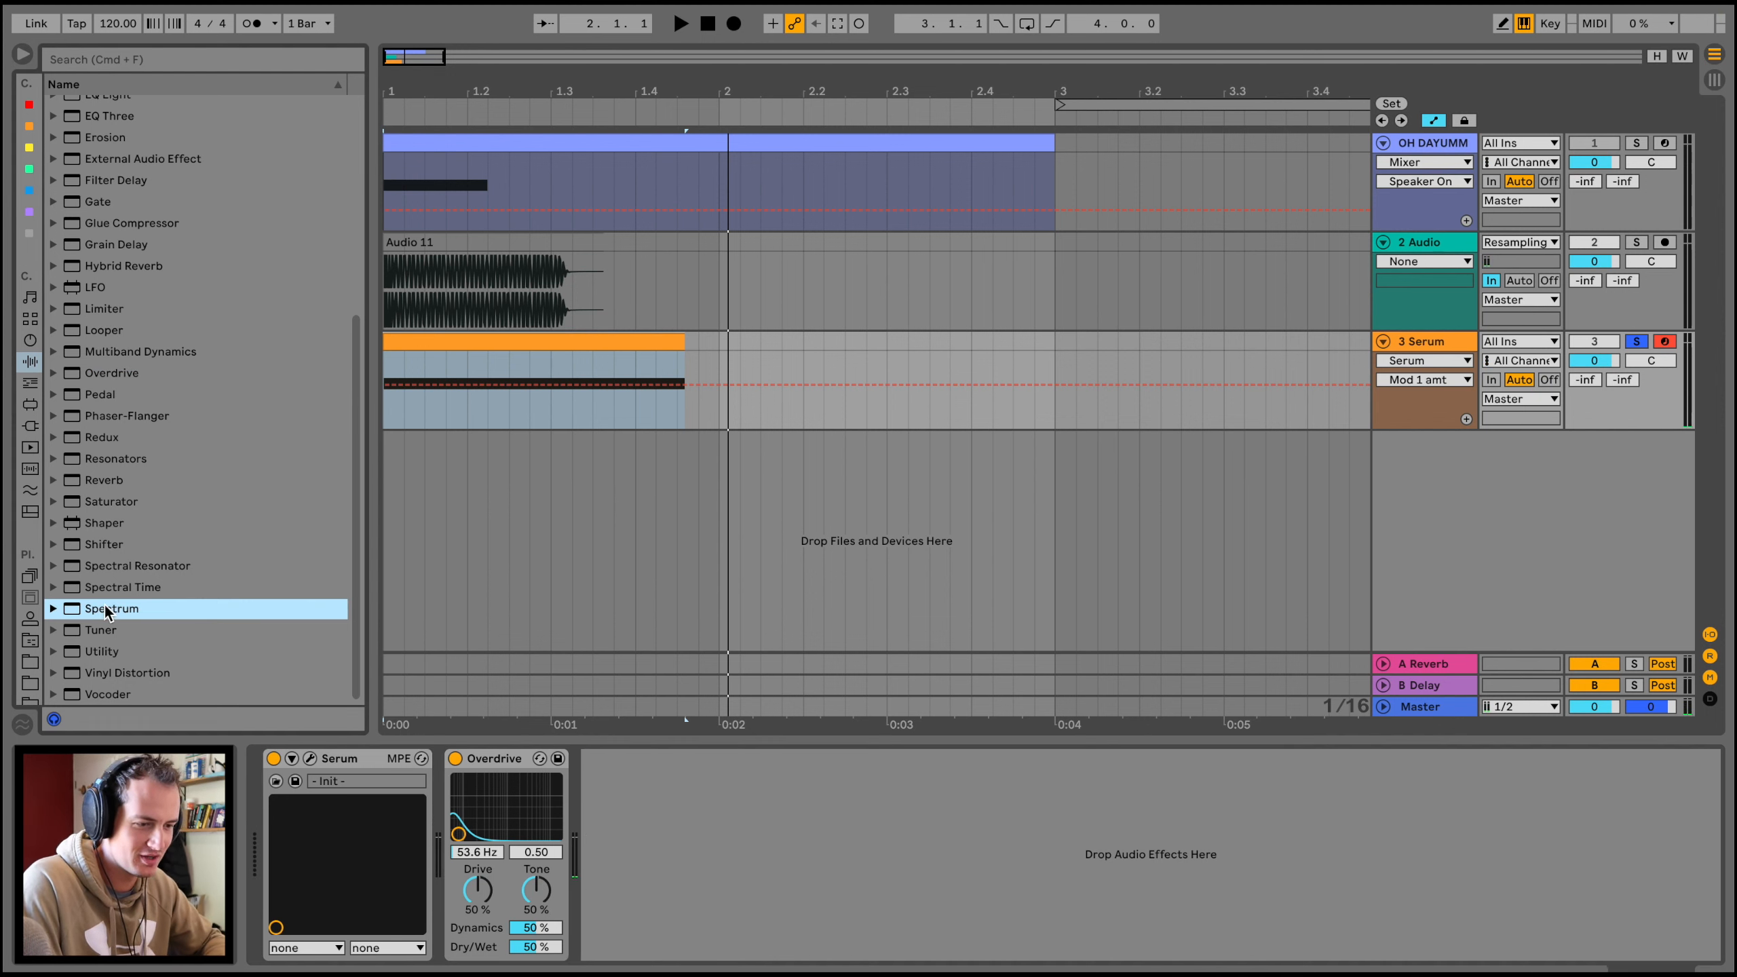
left_click_drag(808, 597, 814, 318)
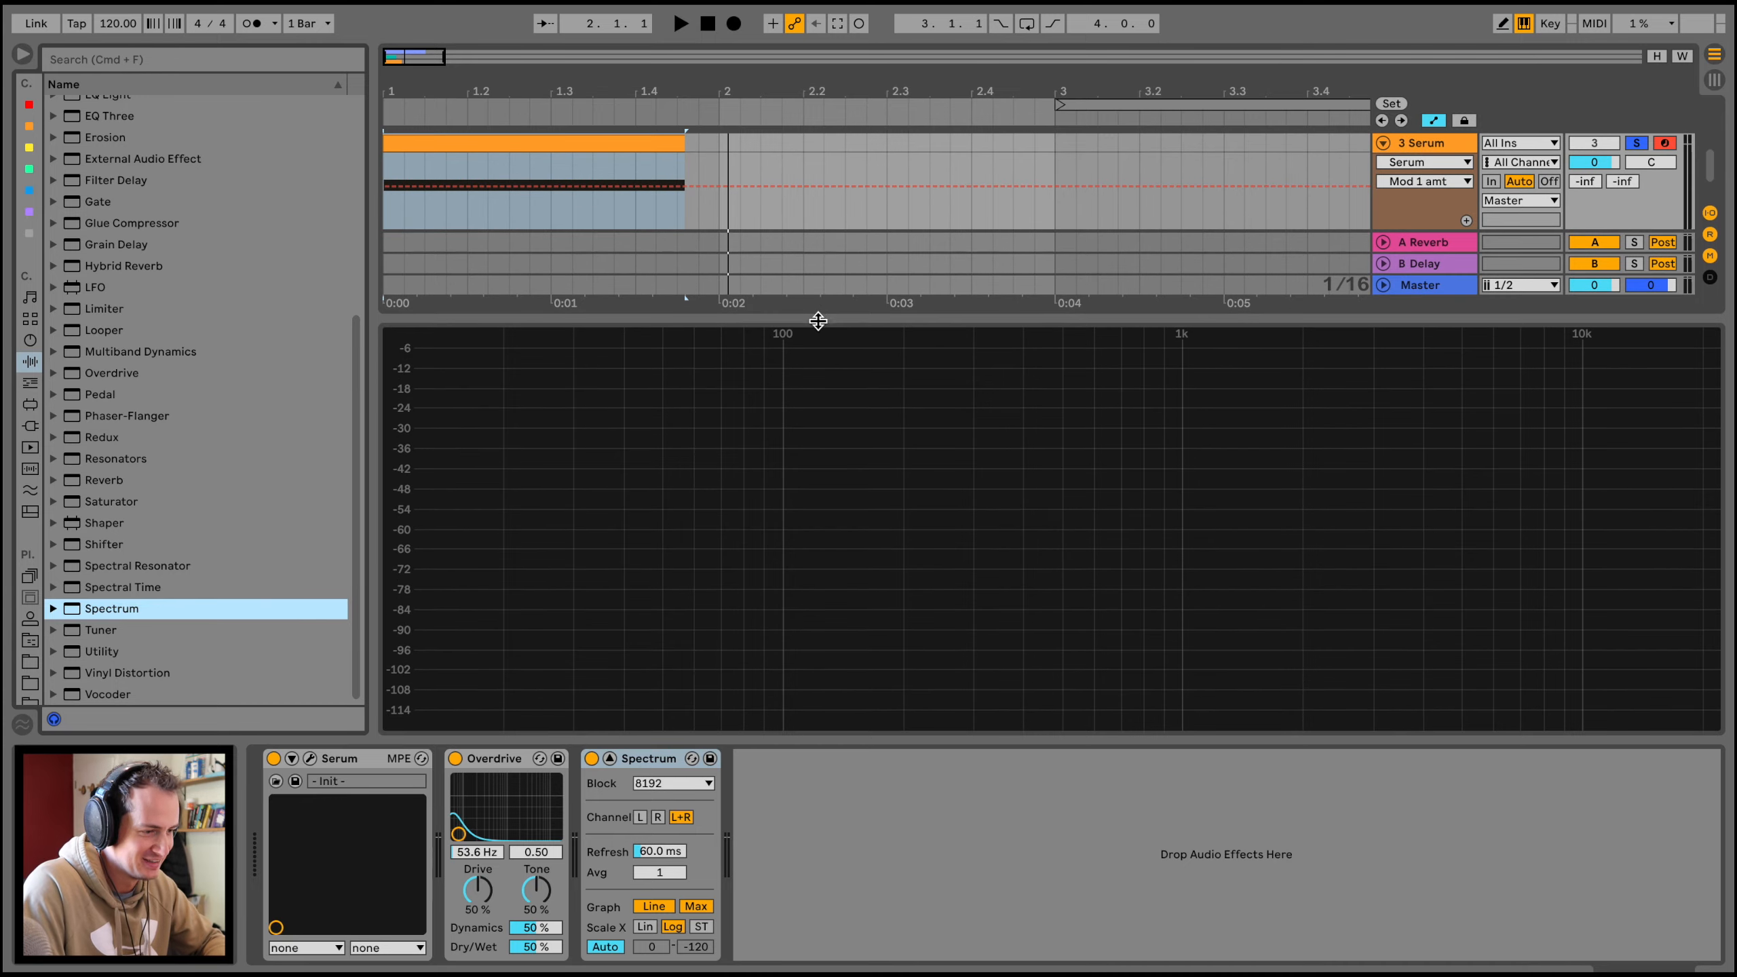
left_click(455, 758)
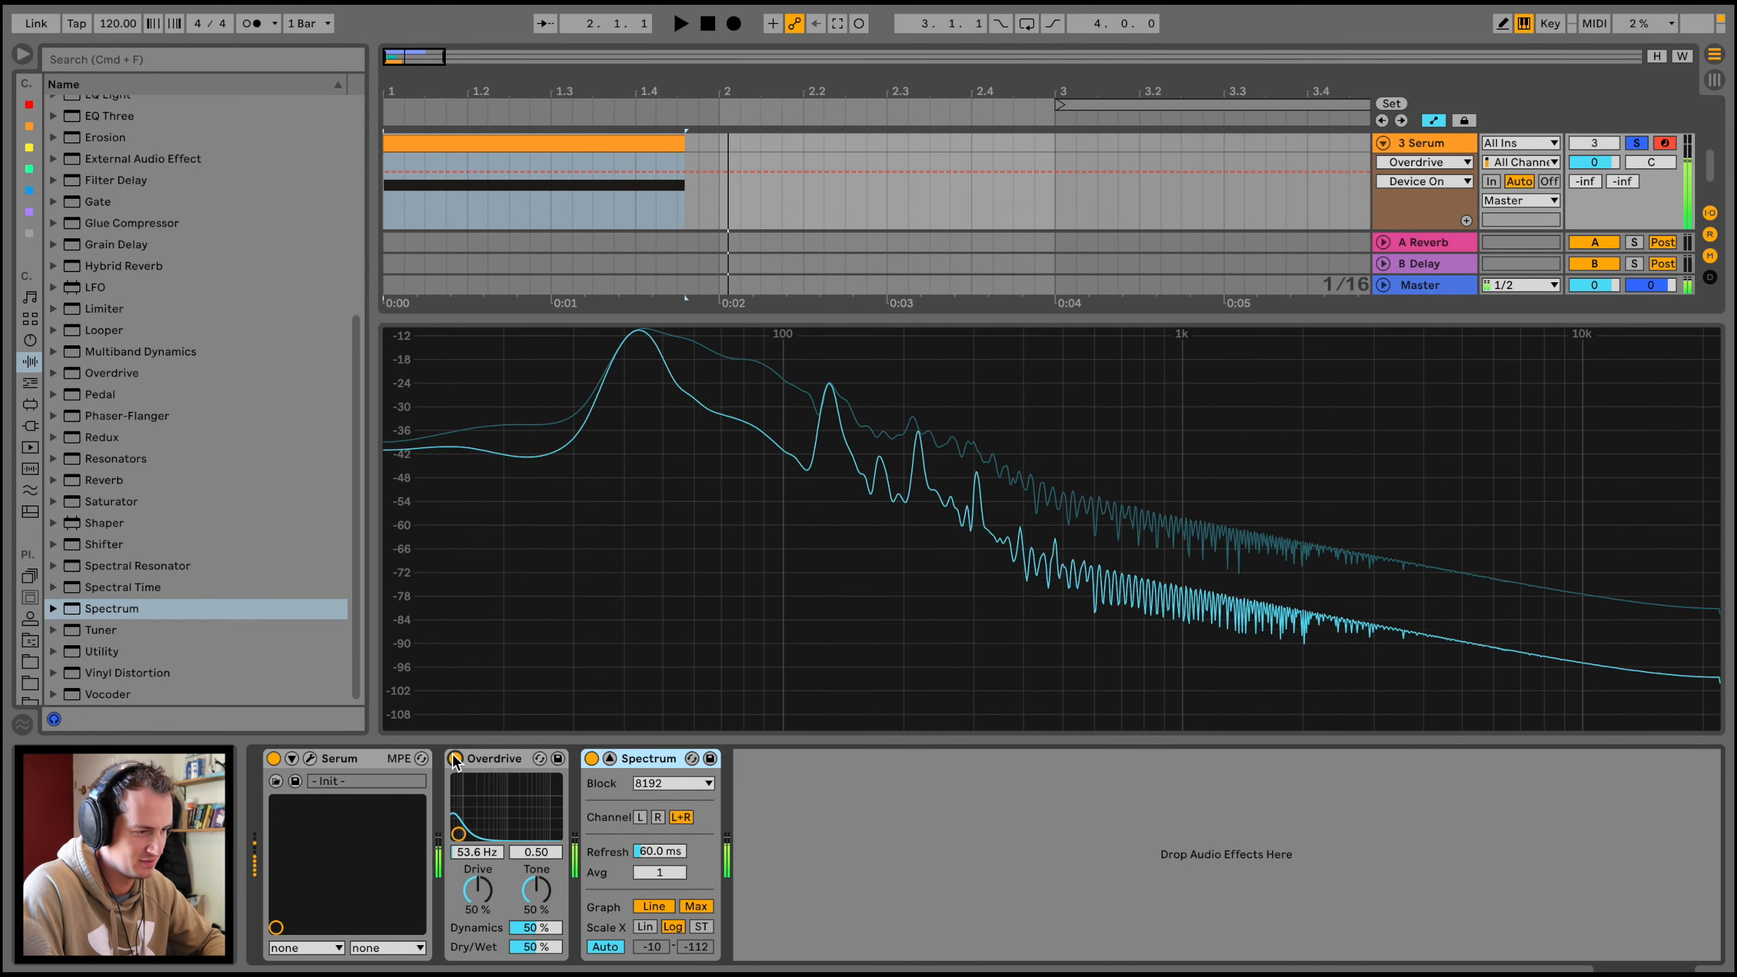
left_click(454, 758)
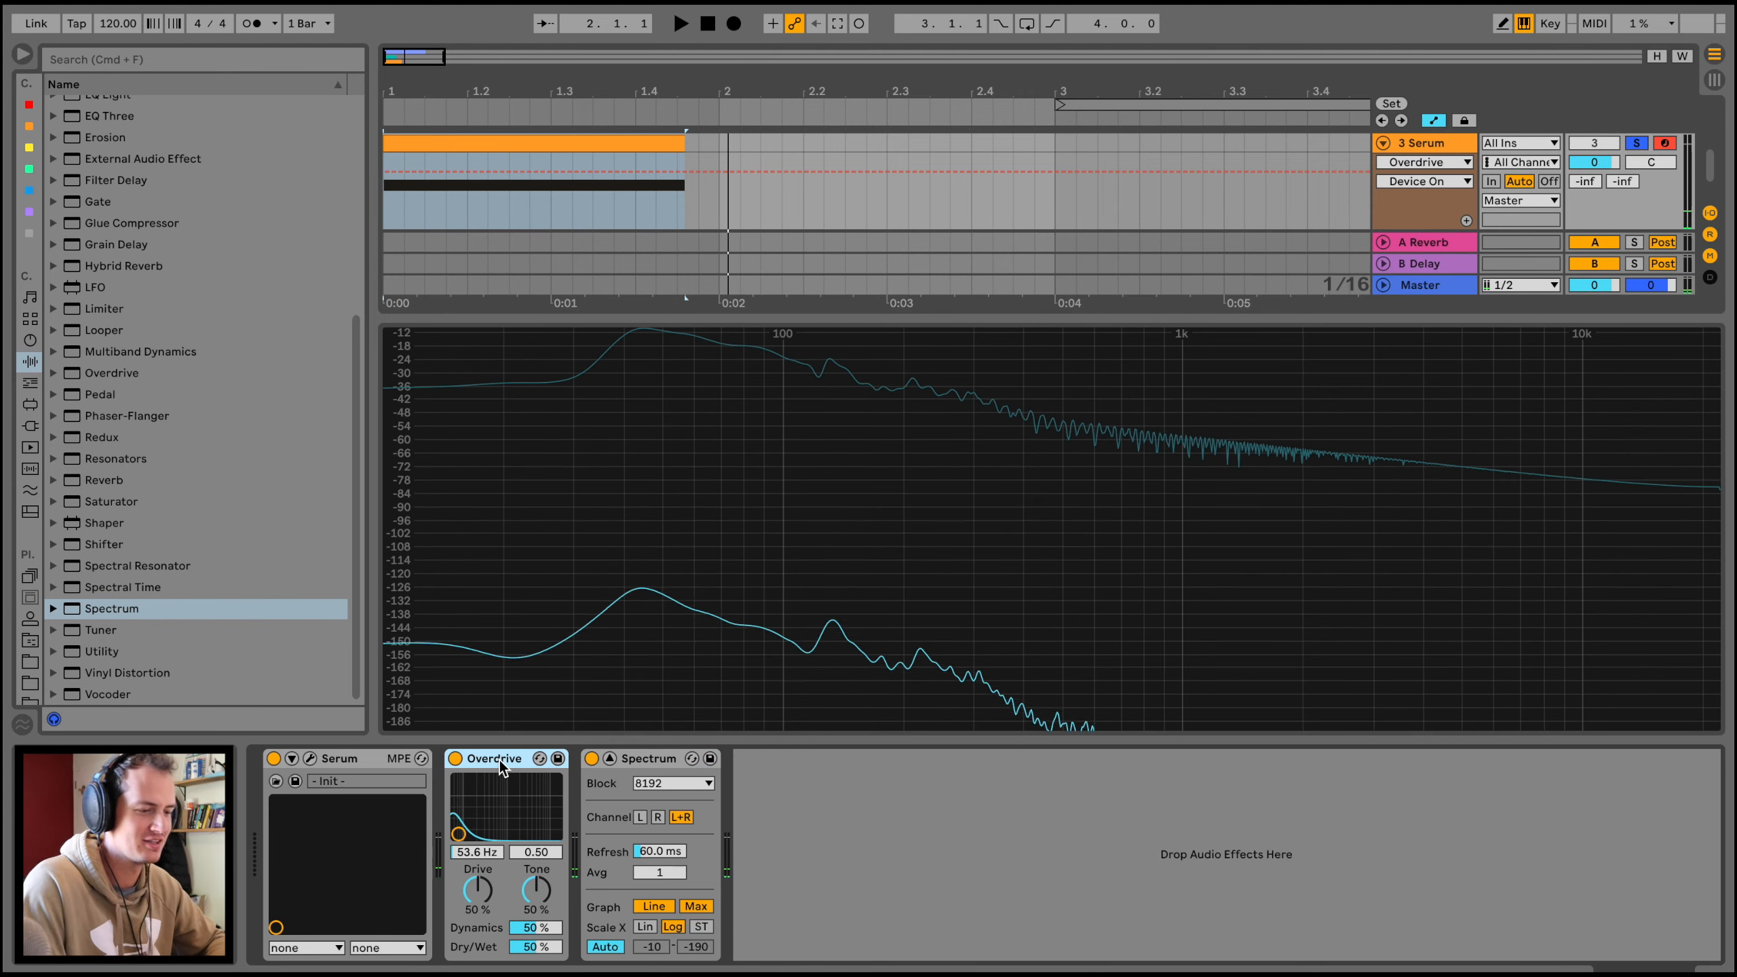
Step: Duplicate the Overdrive, and compare the signal with the second copy bypassed and enabled
key("super+d")
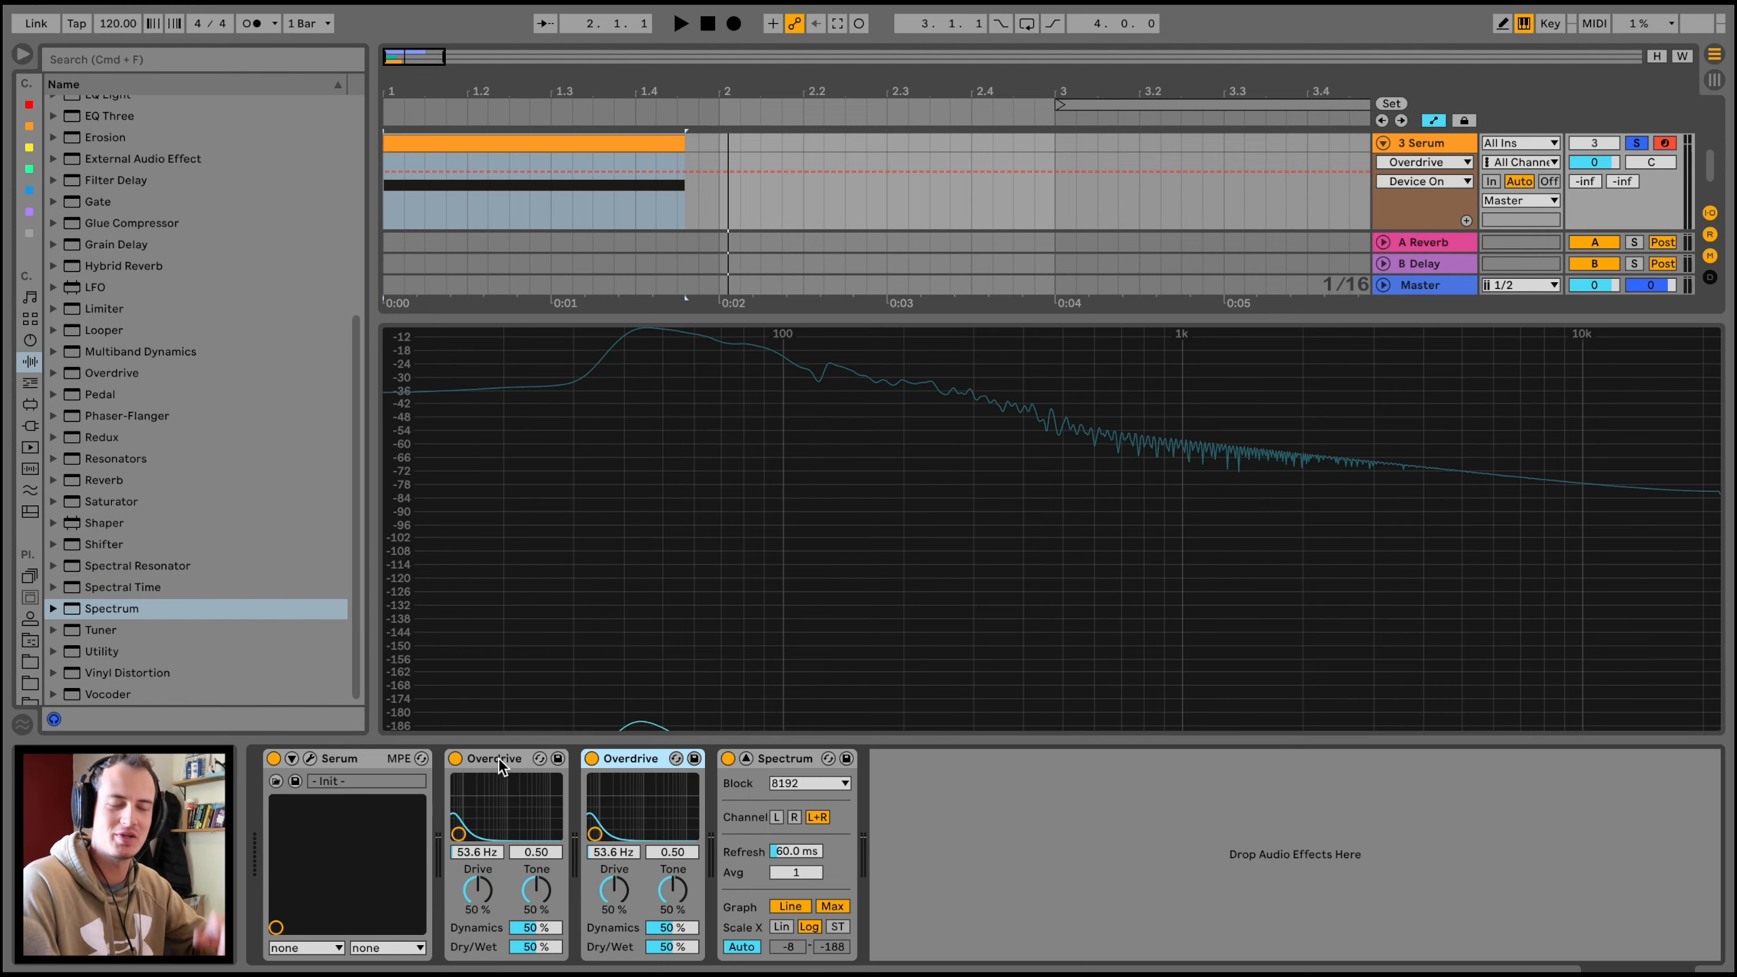
left_click(592, 759)
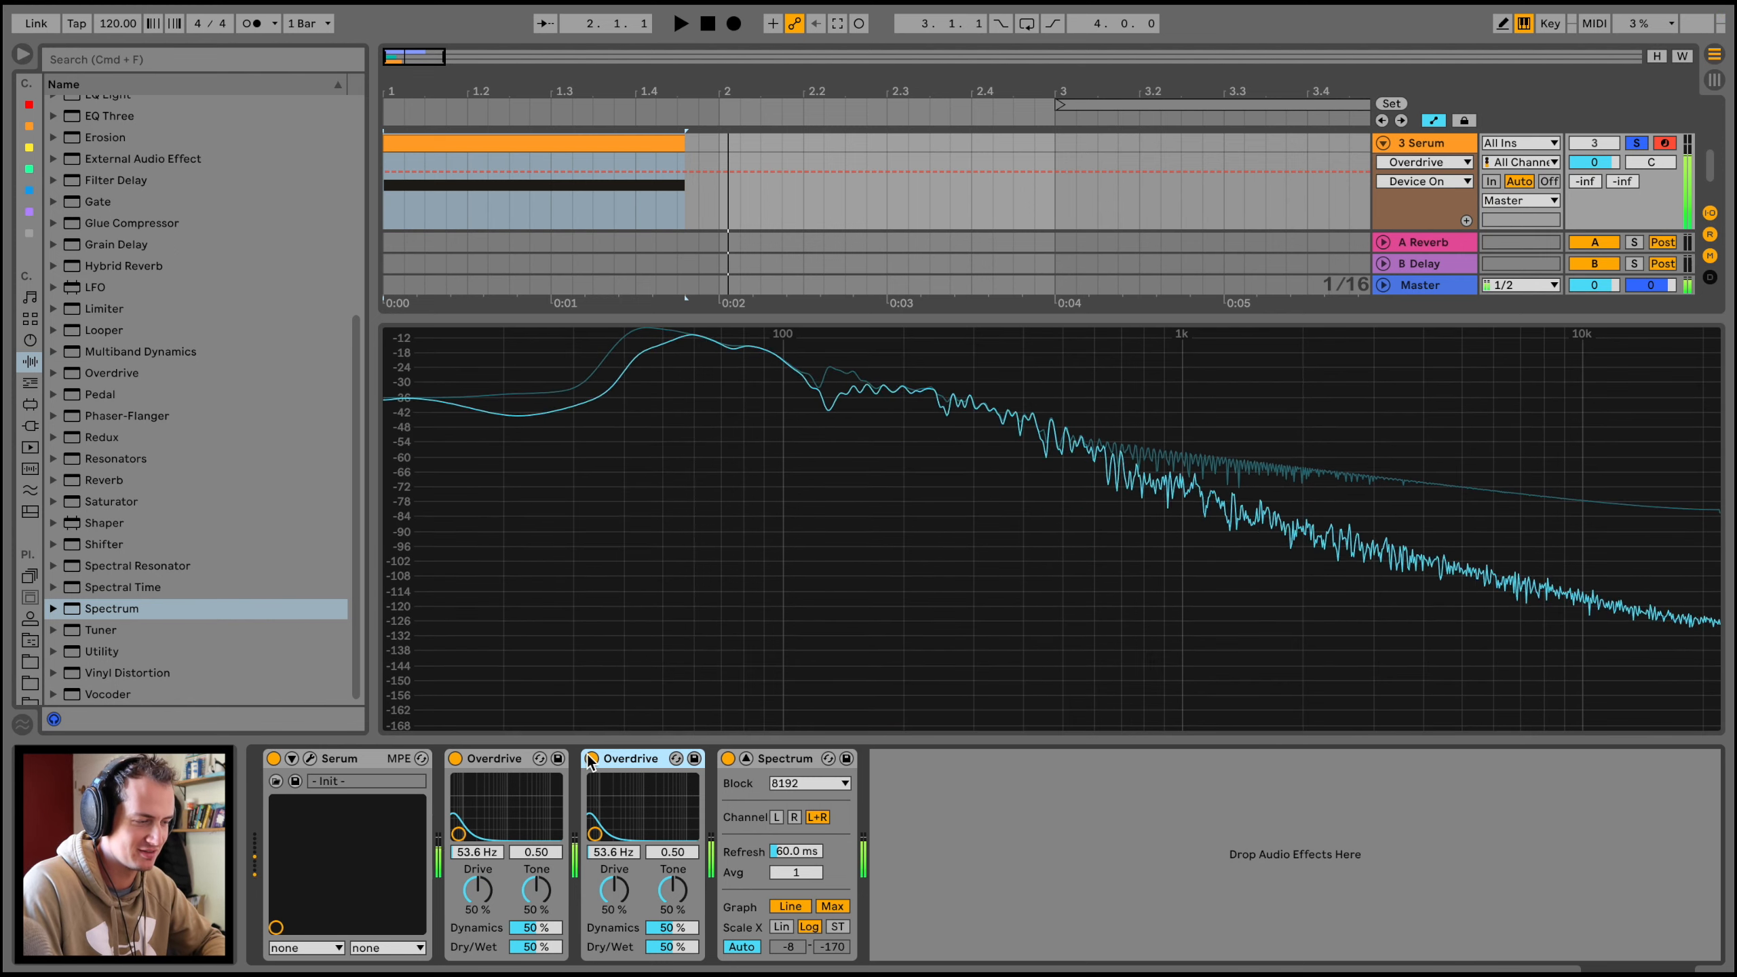
left_click(592, 759)
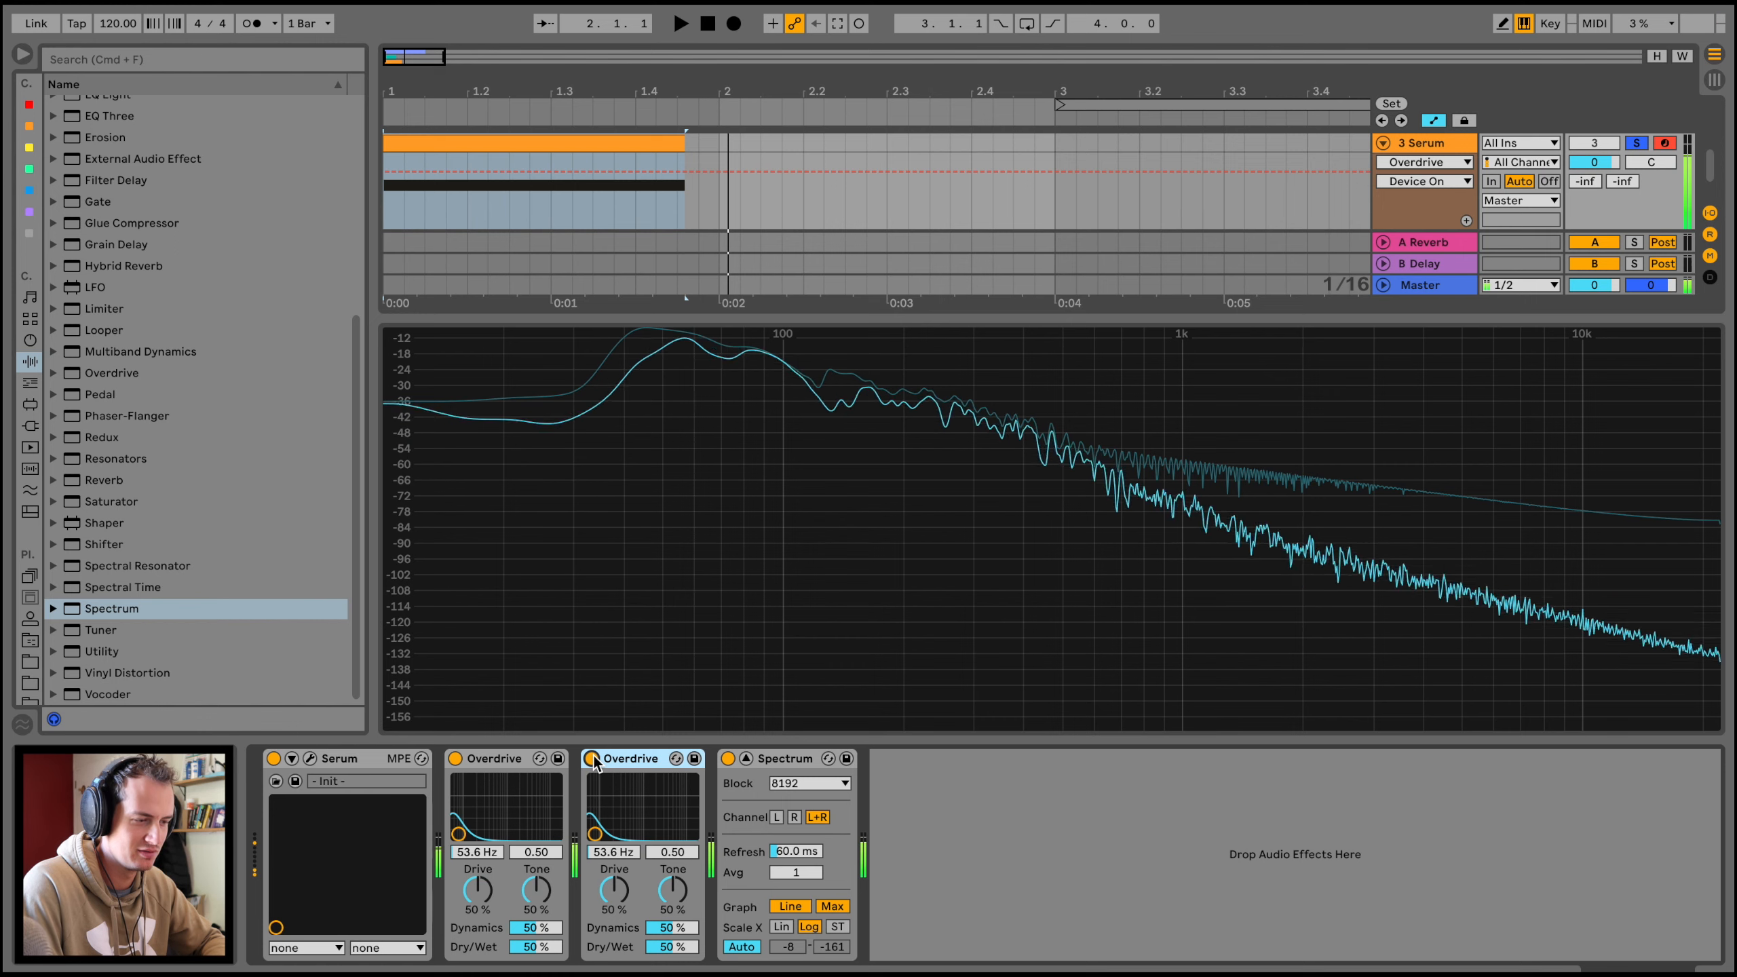
Step: Collapse the Spectrum display back into its device, and lower the first Overdrive's drive to about 22%
left_click(746, 758)
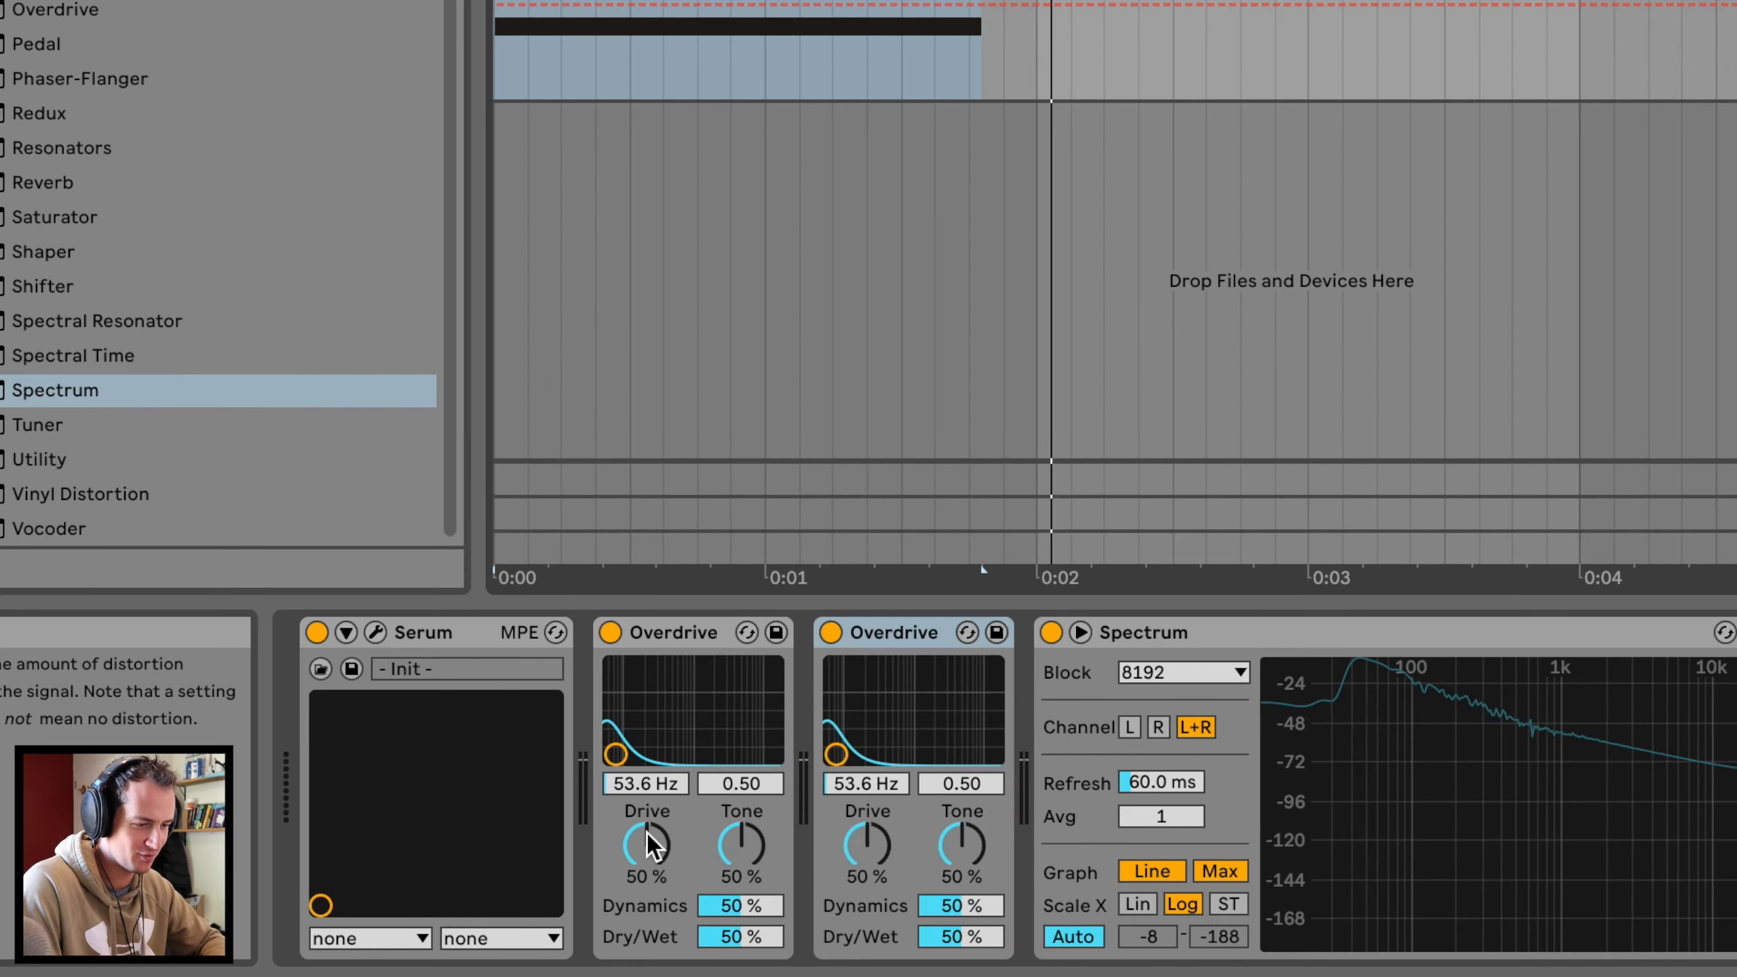
key("space")
left_click_drag(646, 838, 649, 876)
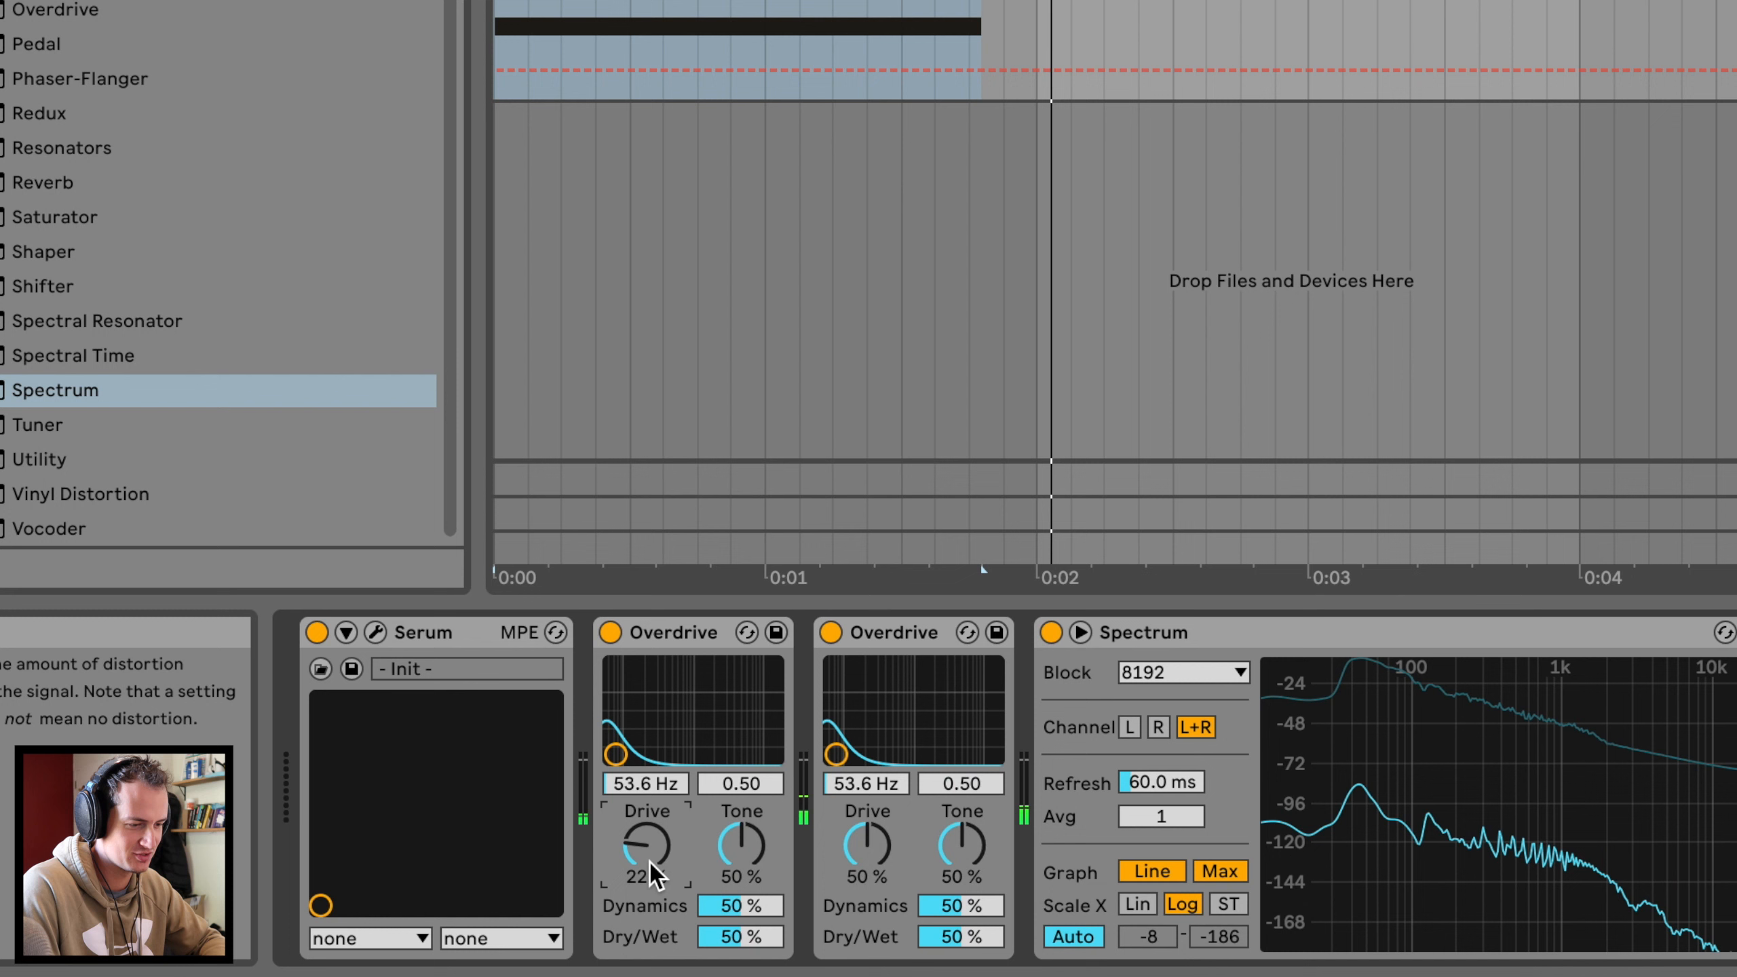
Step: Try the first Overdrive's Dry/Wet, reset it to 50%, and raise its drive to about 44%
mouse_move(740, 937)
left_mouse_down()
mouse_move(741, 876)
mouse_move(740, 942)
left_mouse_up()
double_click(763, 942)
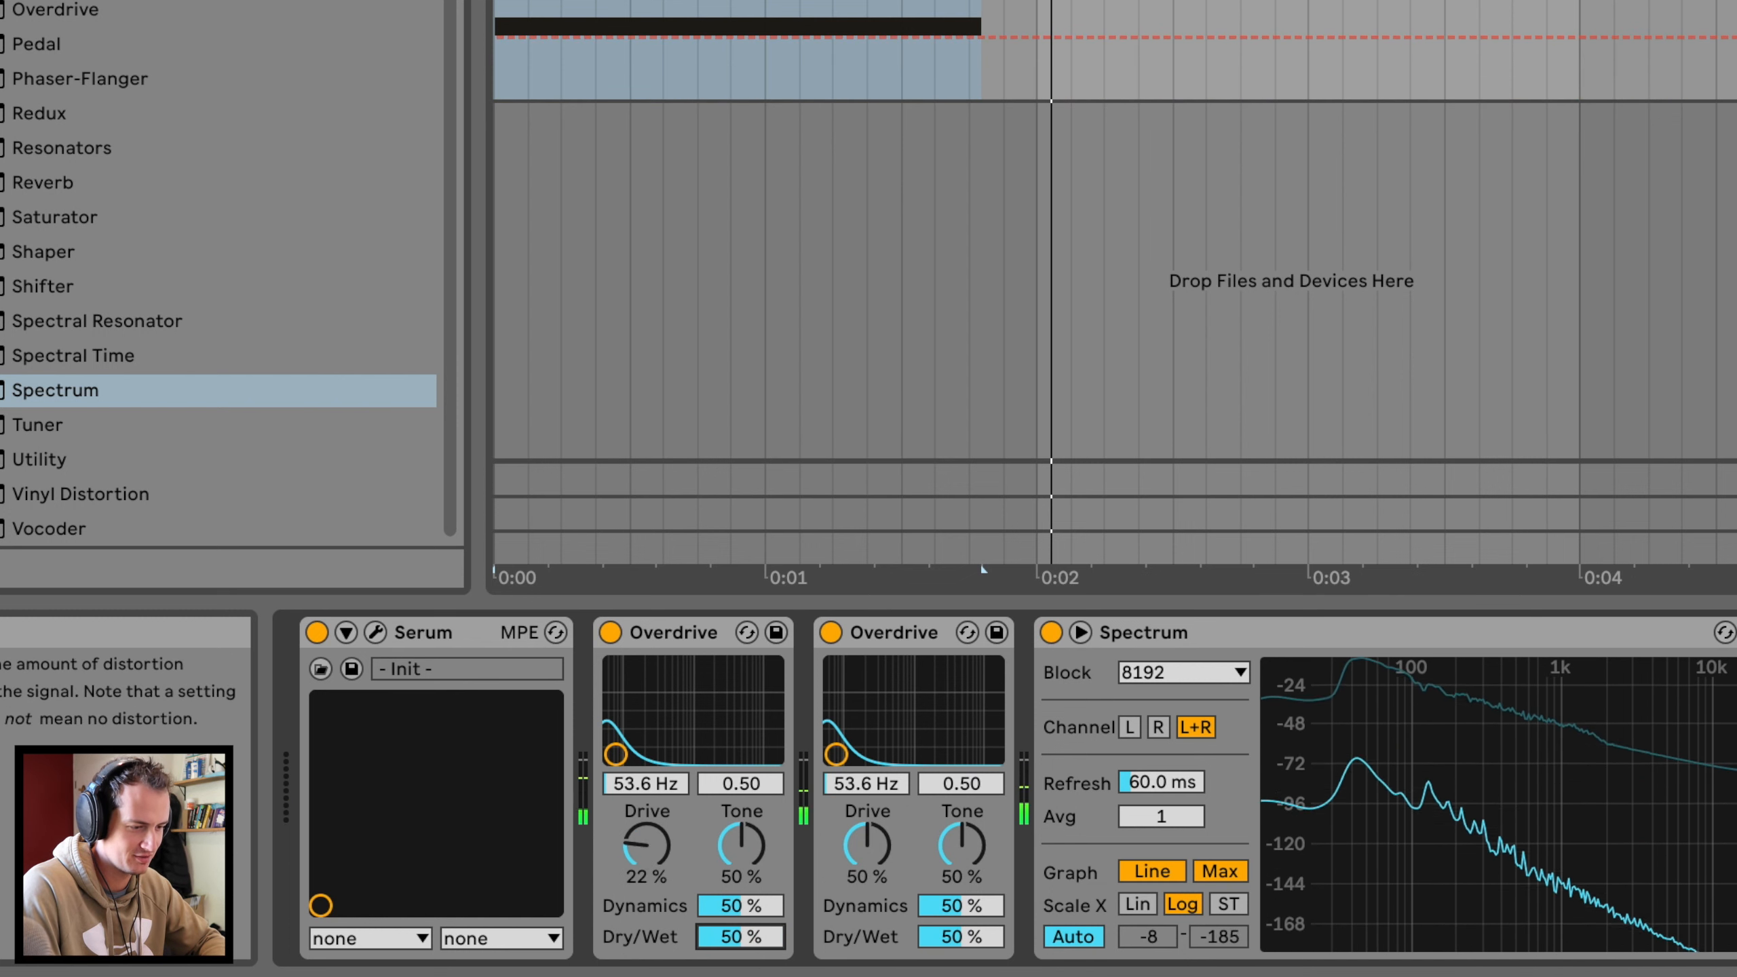
left_click_drag(646, 845, 646, 829)
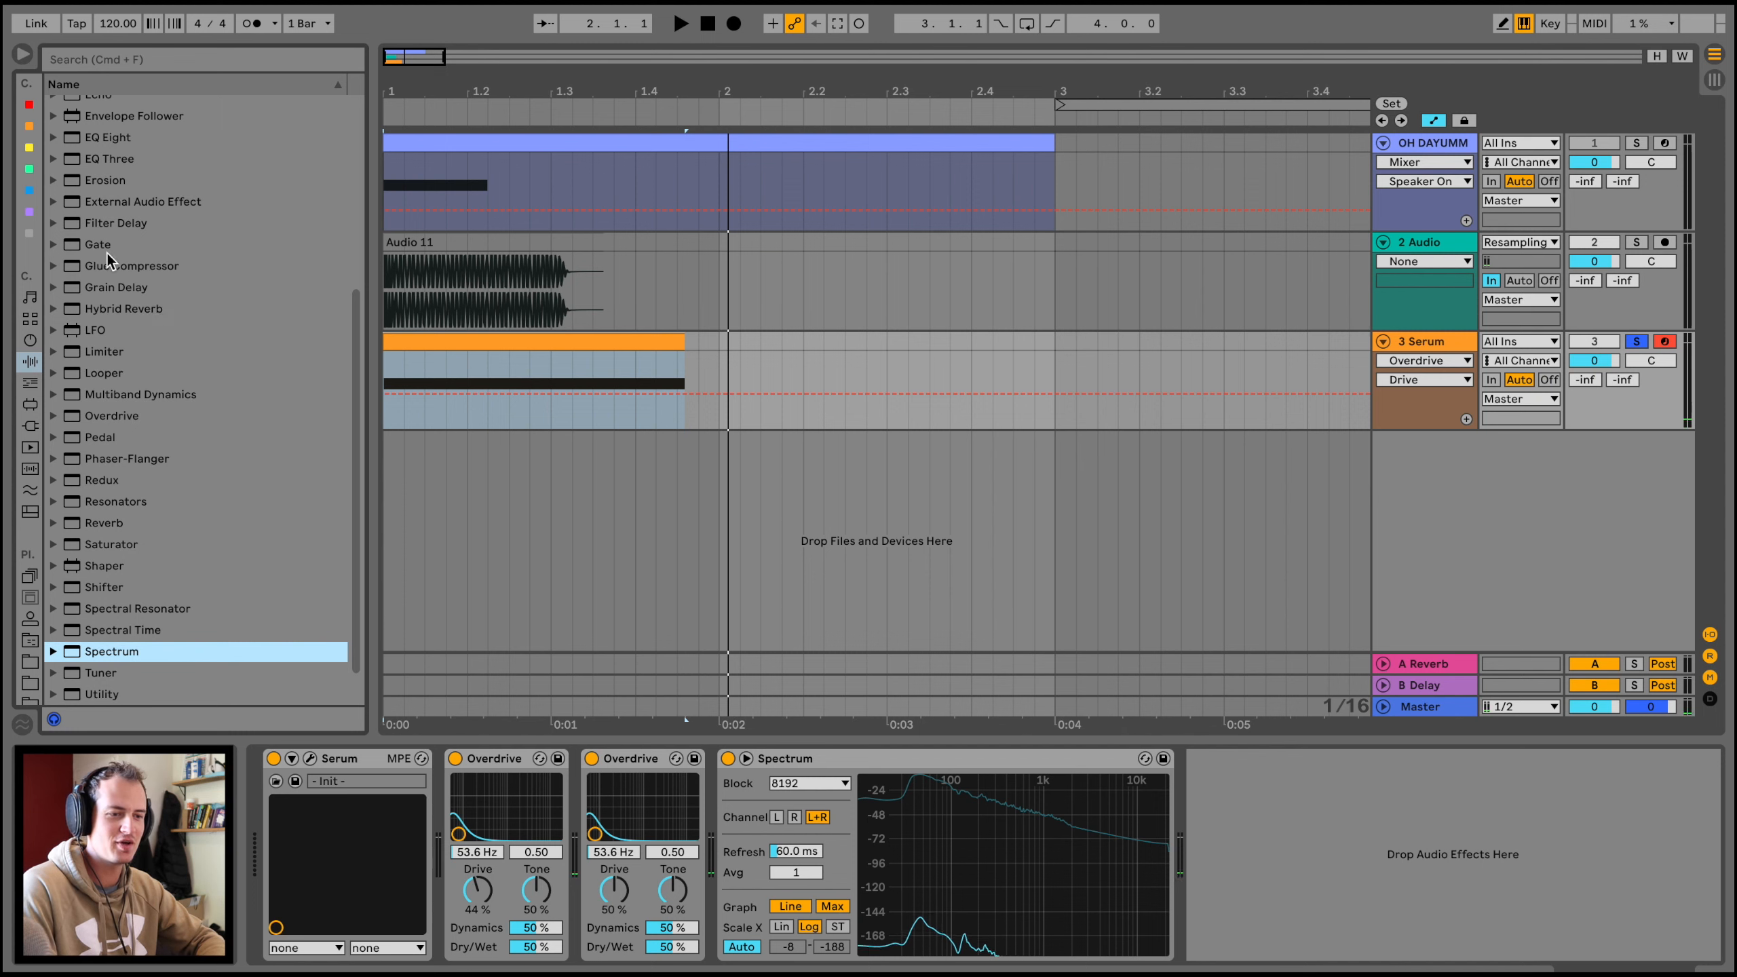
Step: Add Erosion before Spectrum in Wide Noise mode, at about 2.15 kHz with width 0.85 and amount about 74.4
scroll(152, 348, "up", 5)
left_click(65, 336)
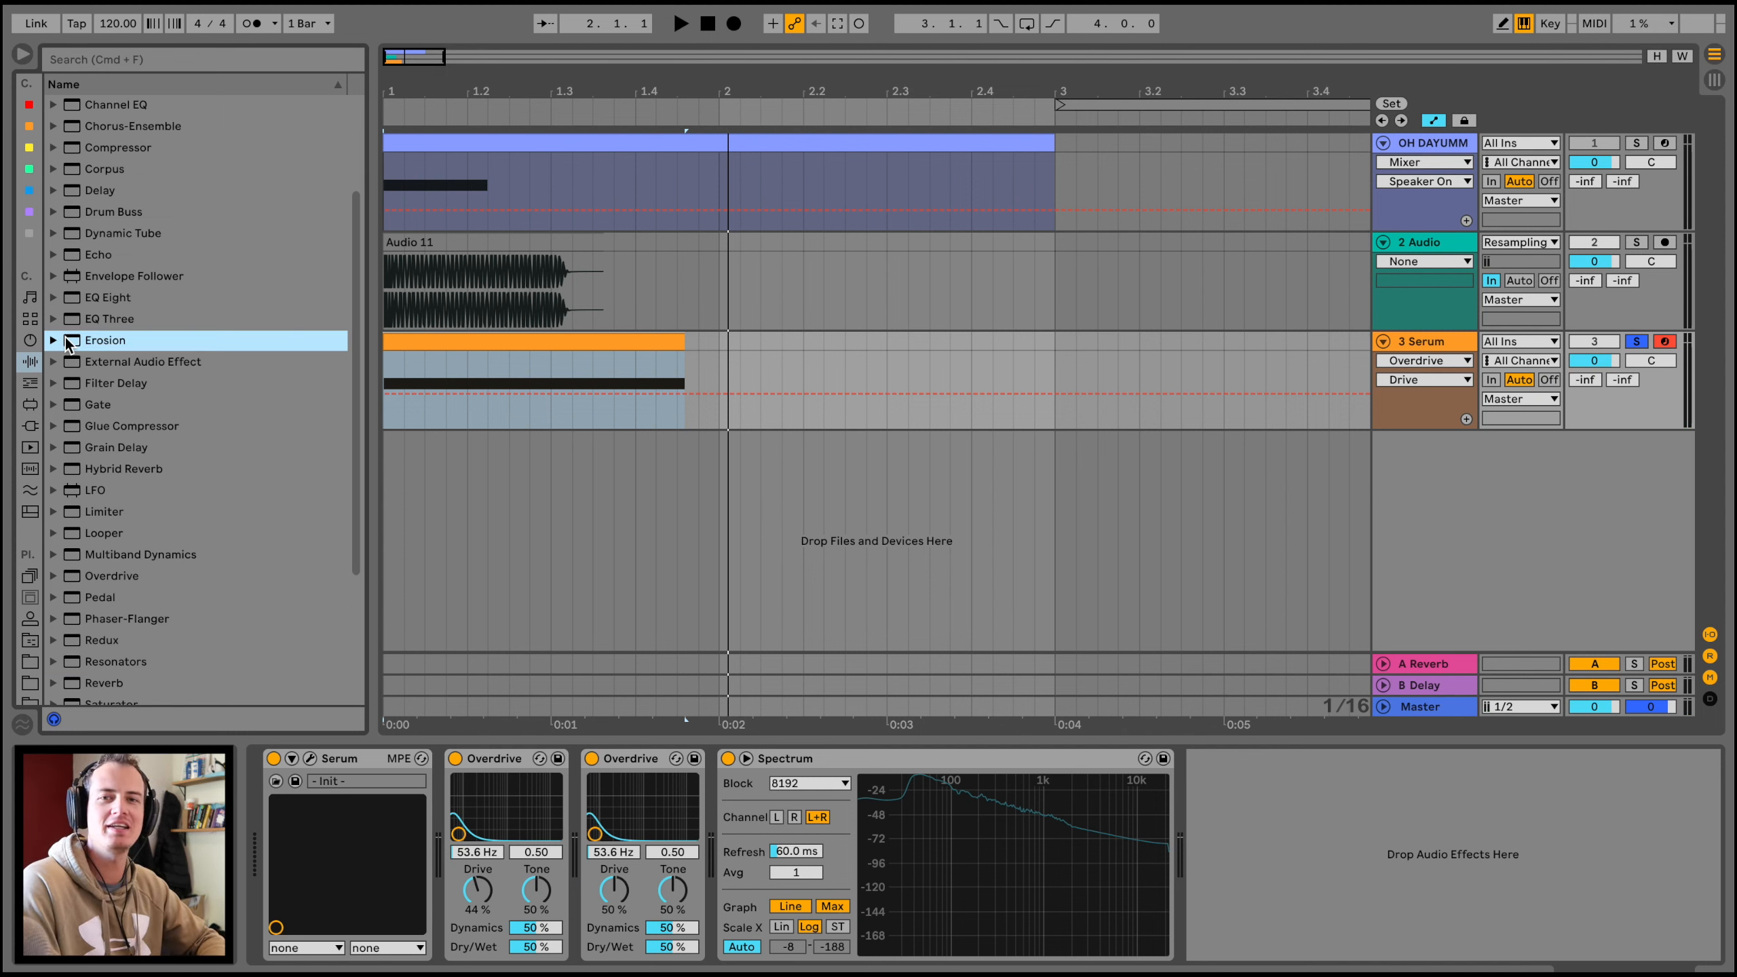
double_click(65, 337)
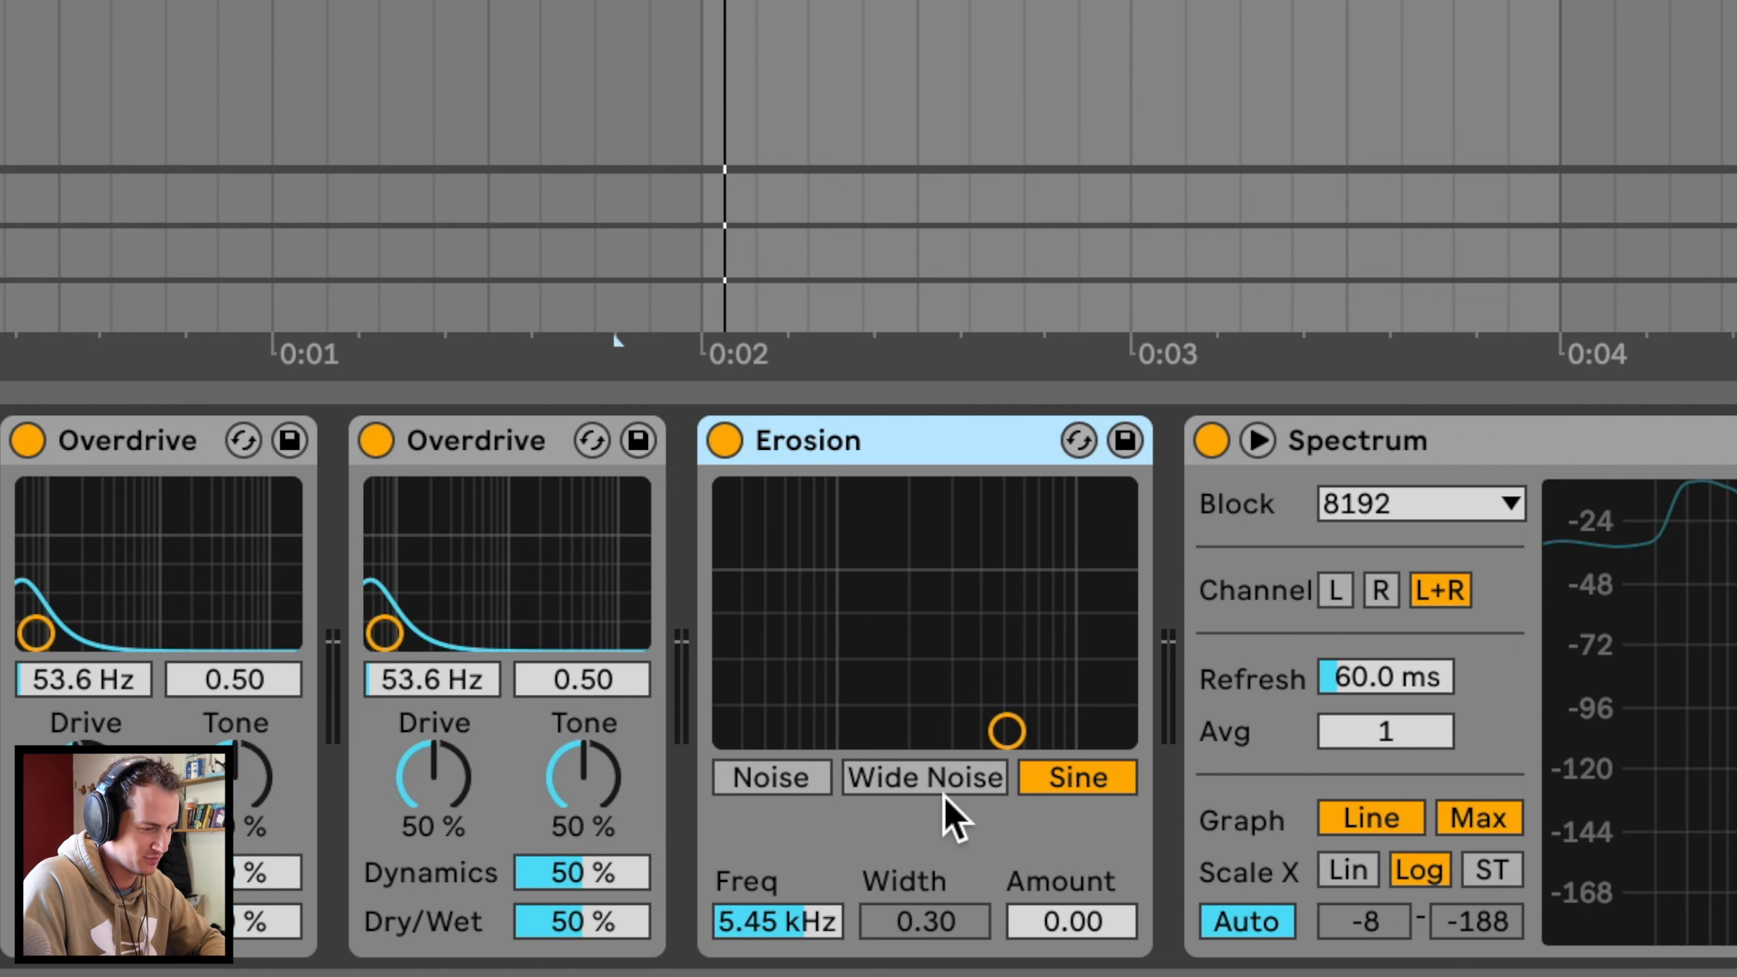
left_click(811, 894)
left_click_drag(1001, 729, 927, 576)
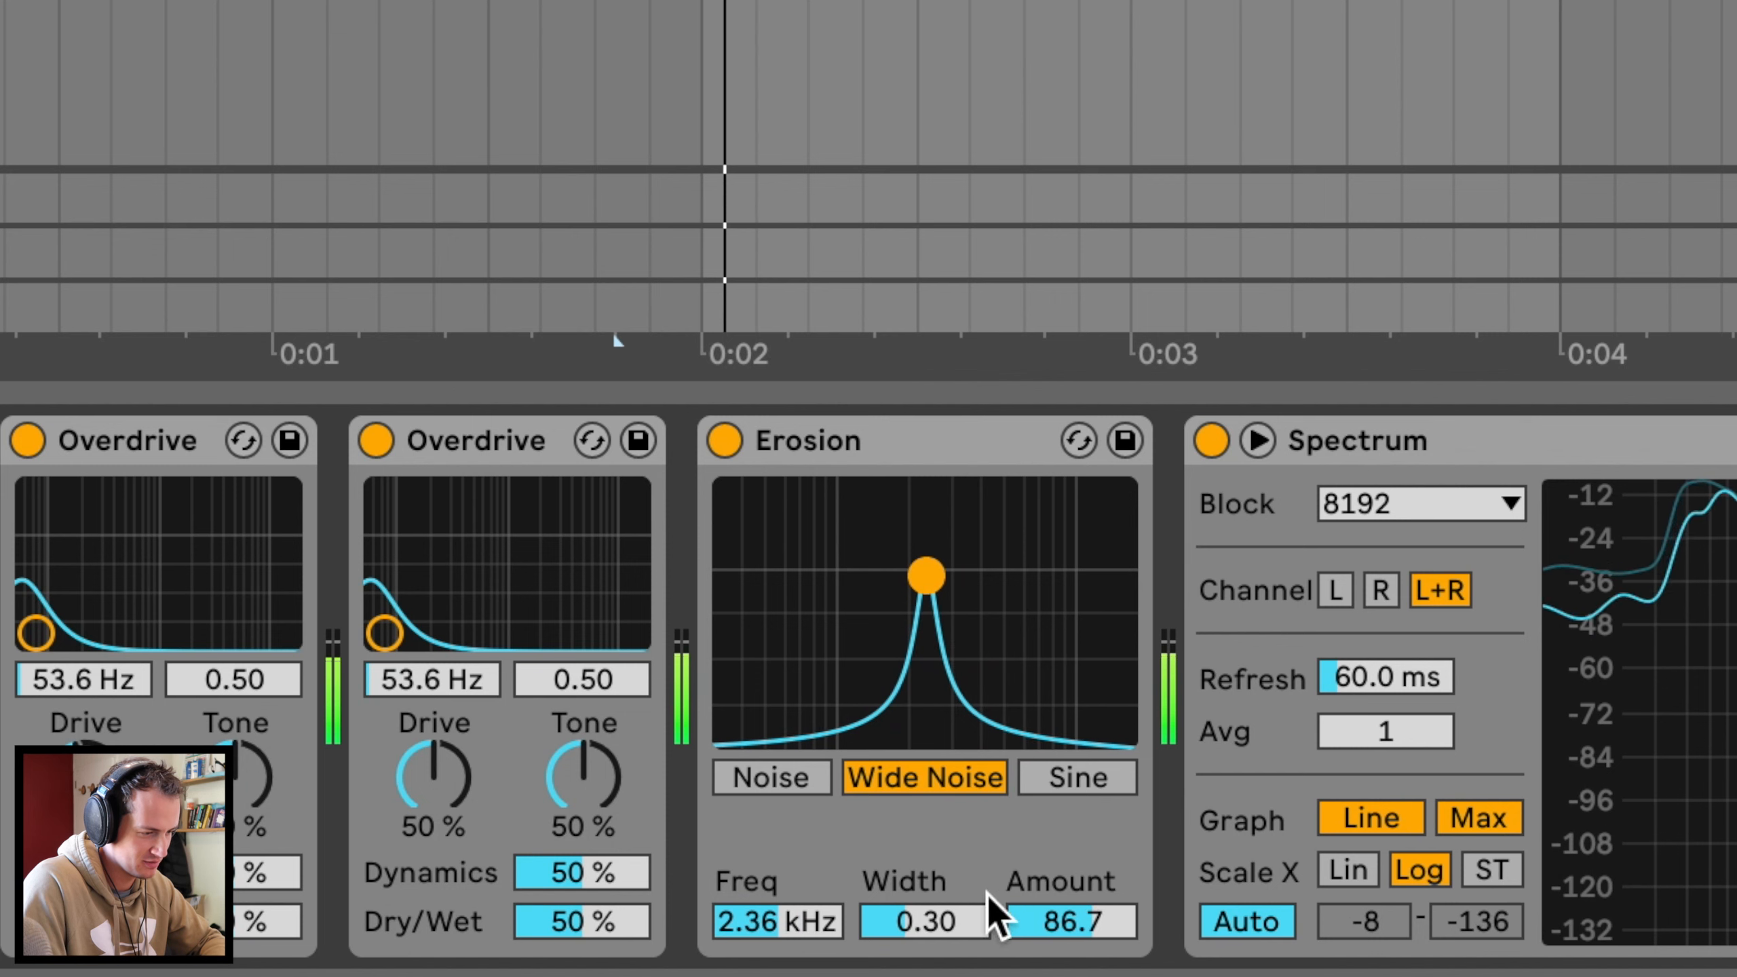
left_click_drag(992, 904, 943, 931)
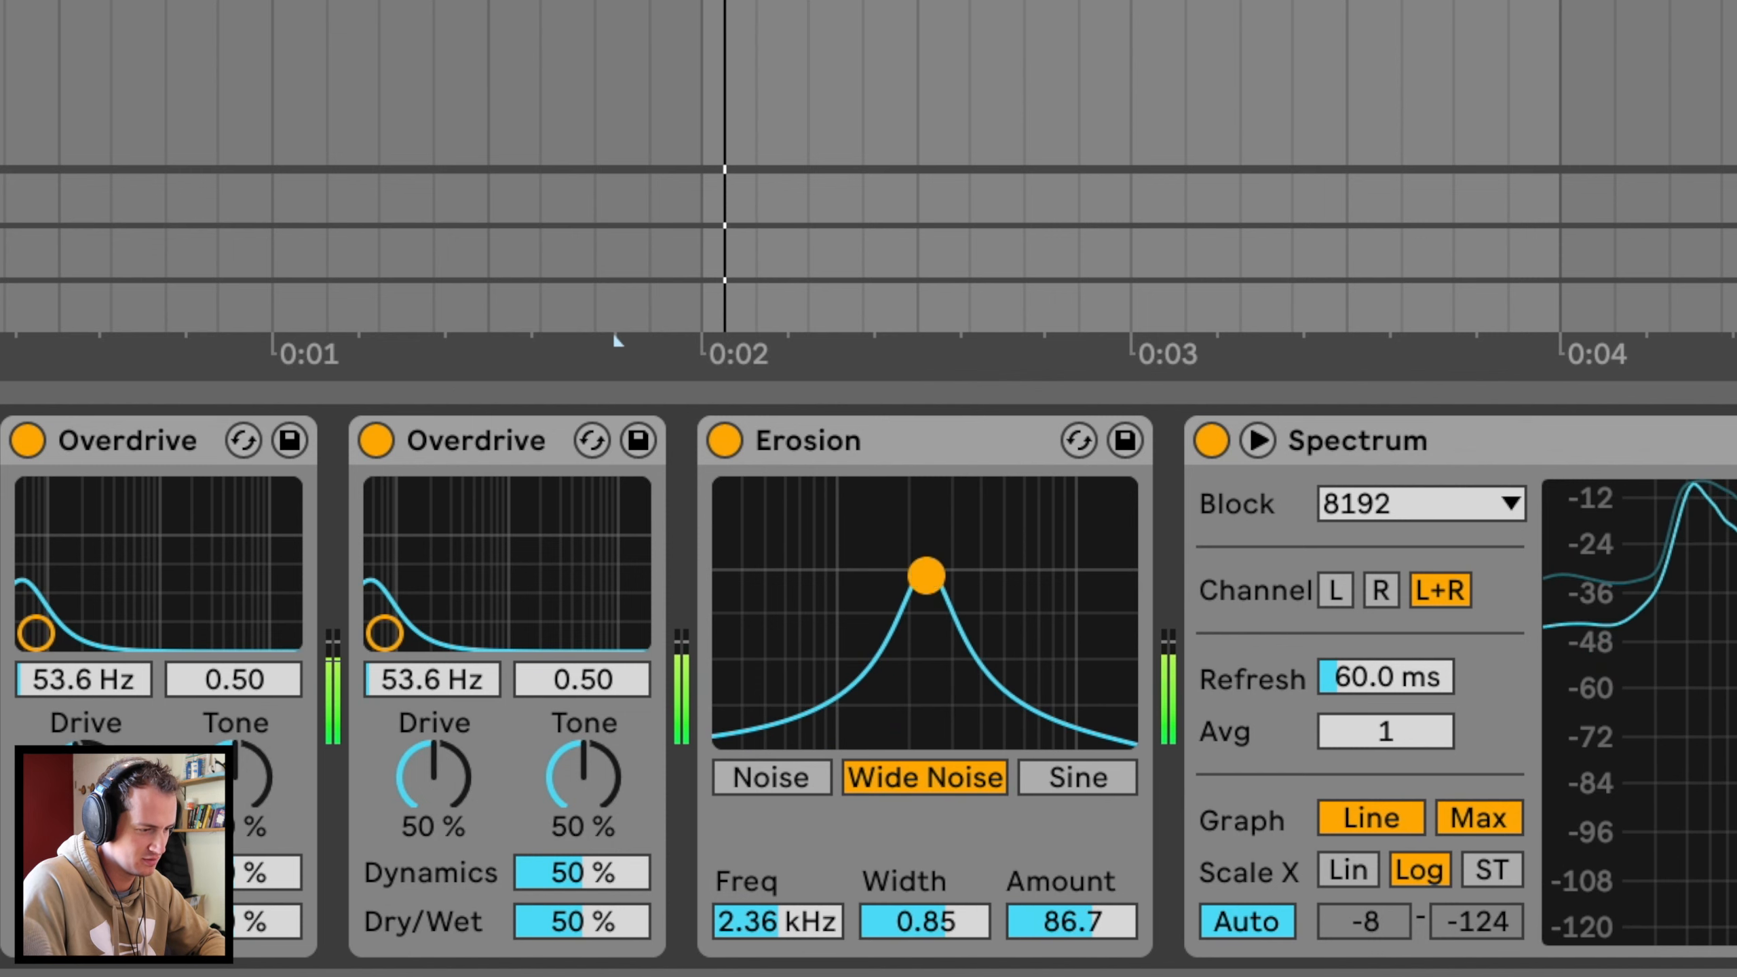
mouse_move(927, 576)
left_mouse_down()
mouse_move(927, 495)
mouse_move(925, 614)
mouse_move(918, 599)
left_mouse_up()
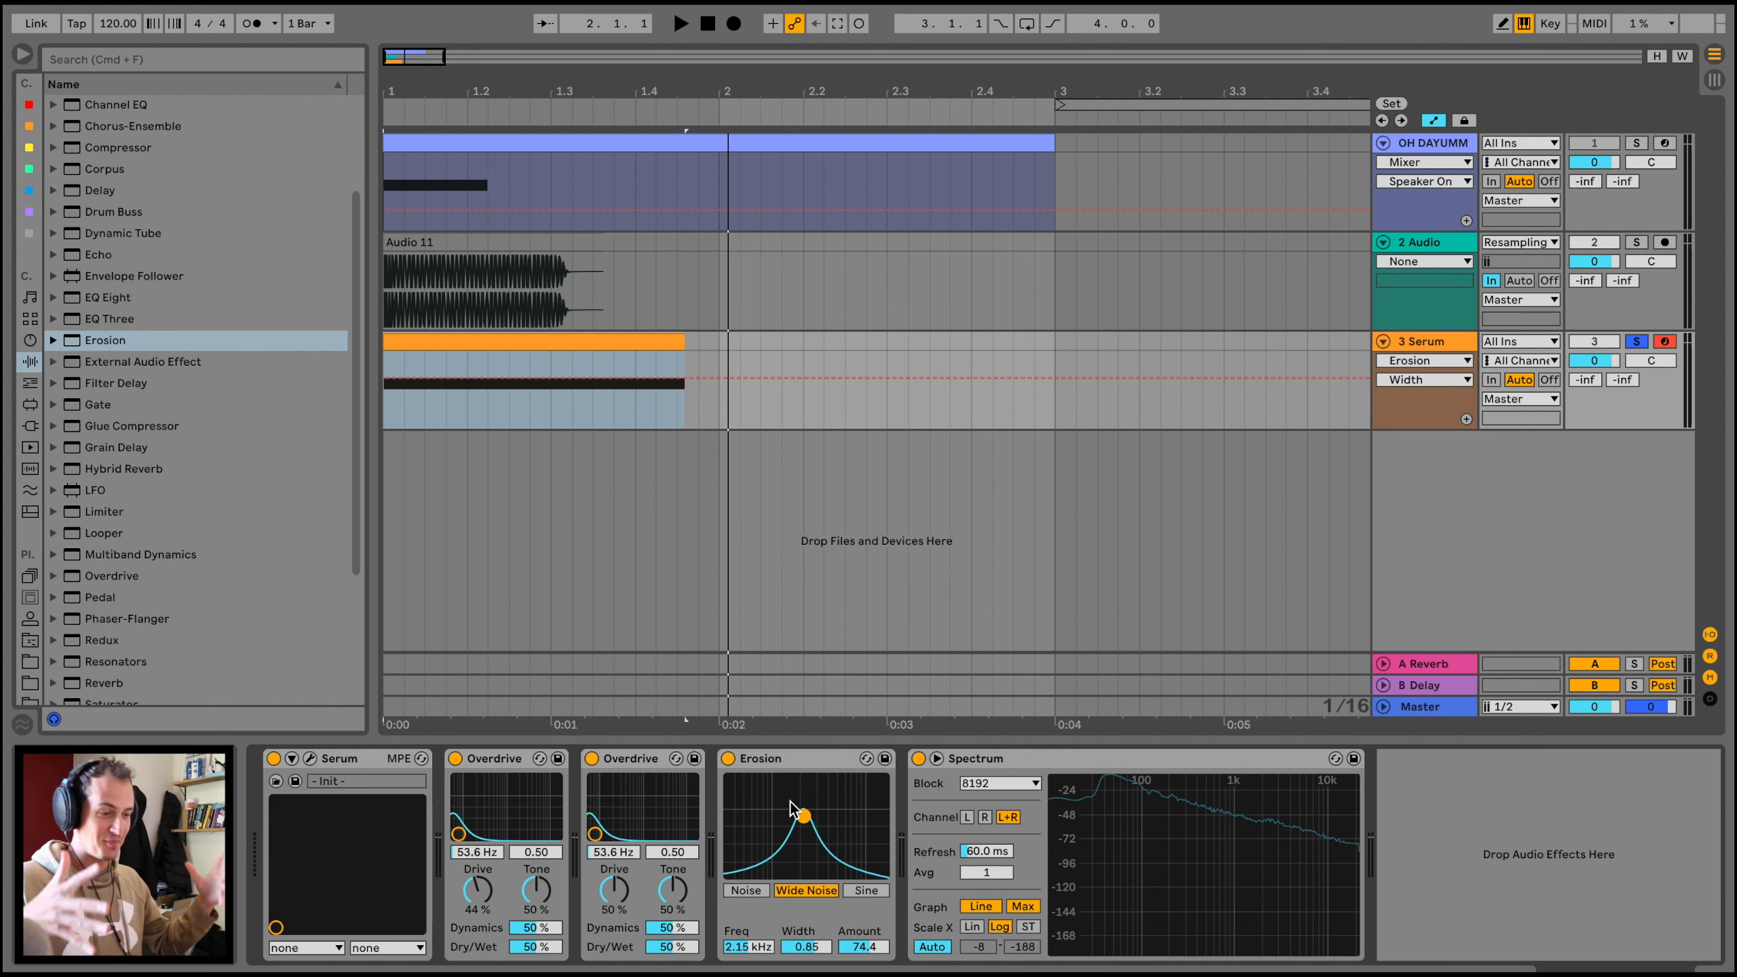
Step: Add a Saturator between Erosion and Spectrum, and set its drive to about 22 dB
scroll(85, 512, "down", 5)
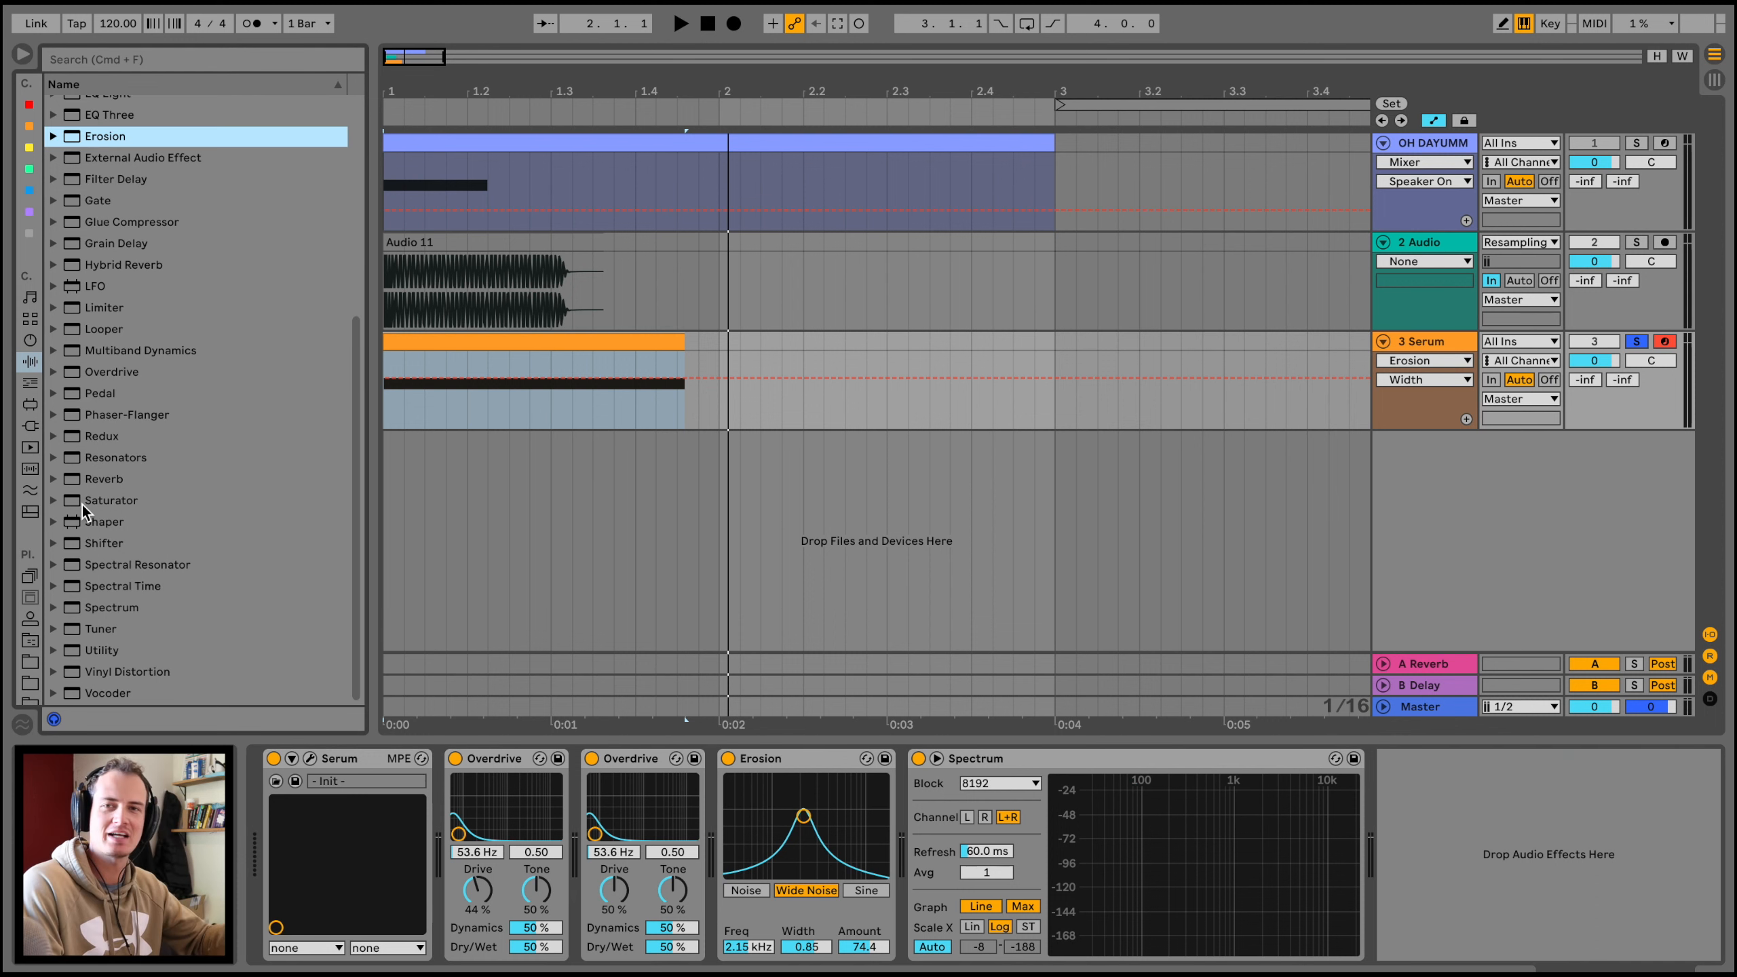
double_click(85, 502)
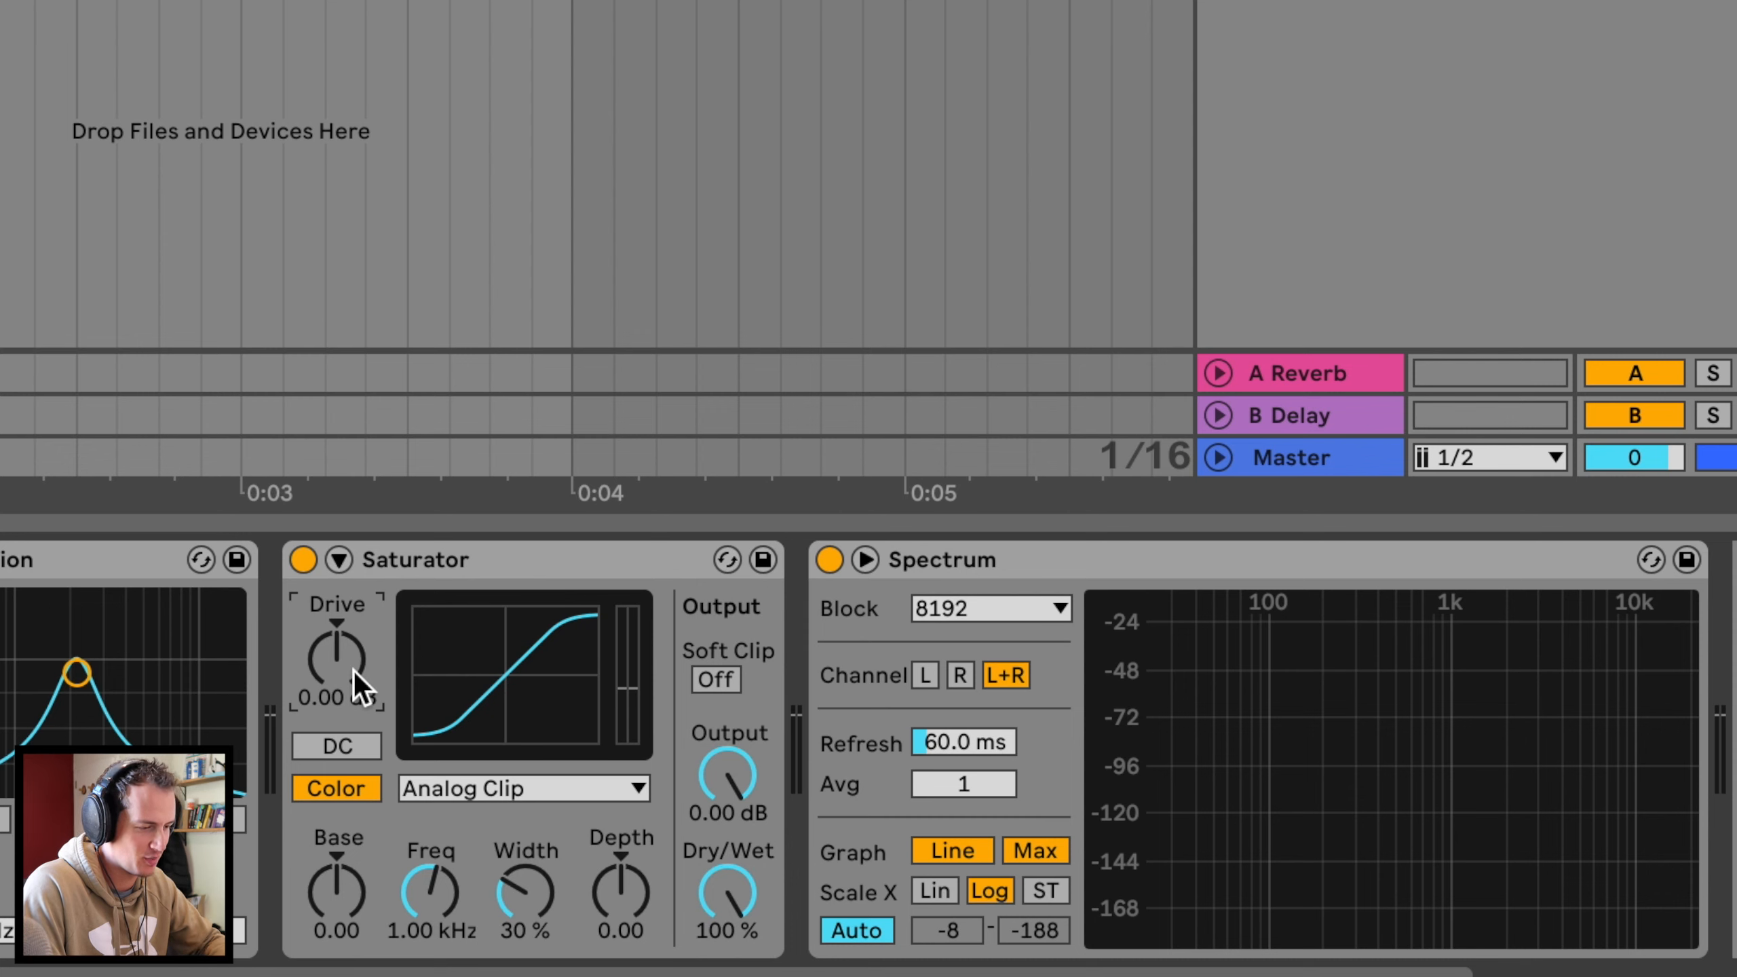
left_click_drag(353, 670, 353, 671)
key("space")
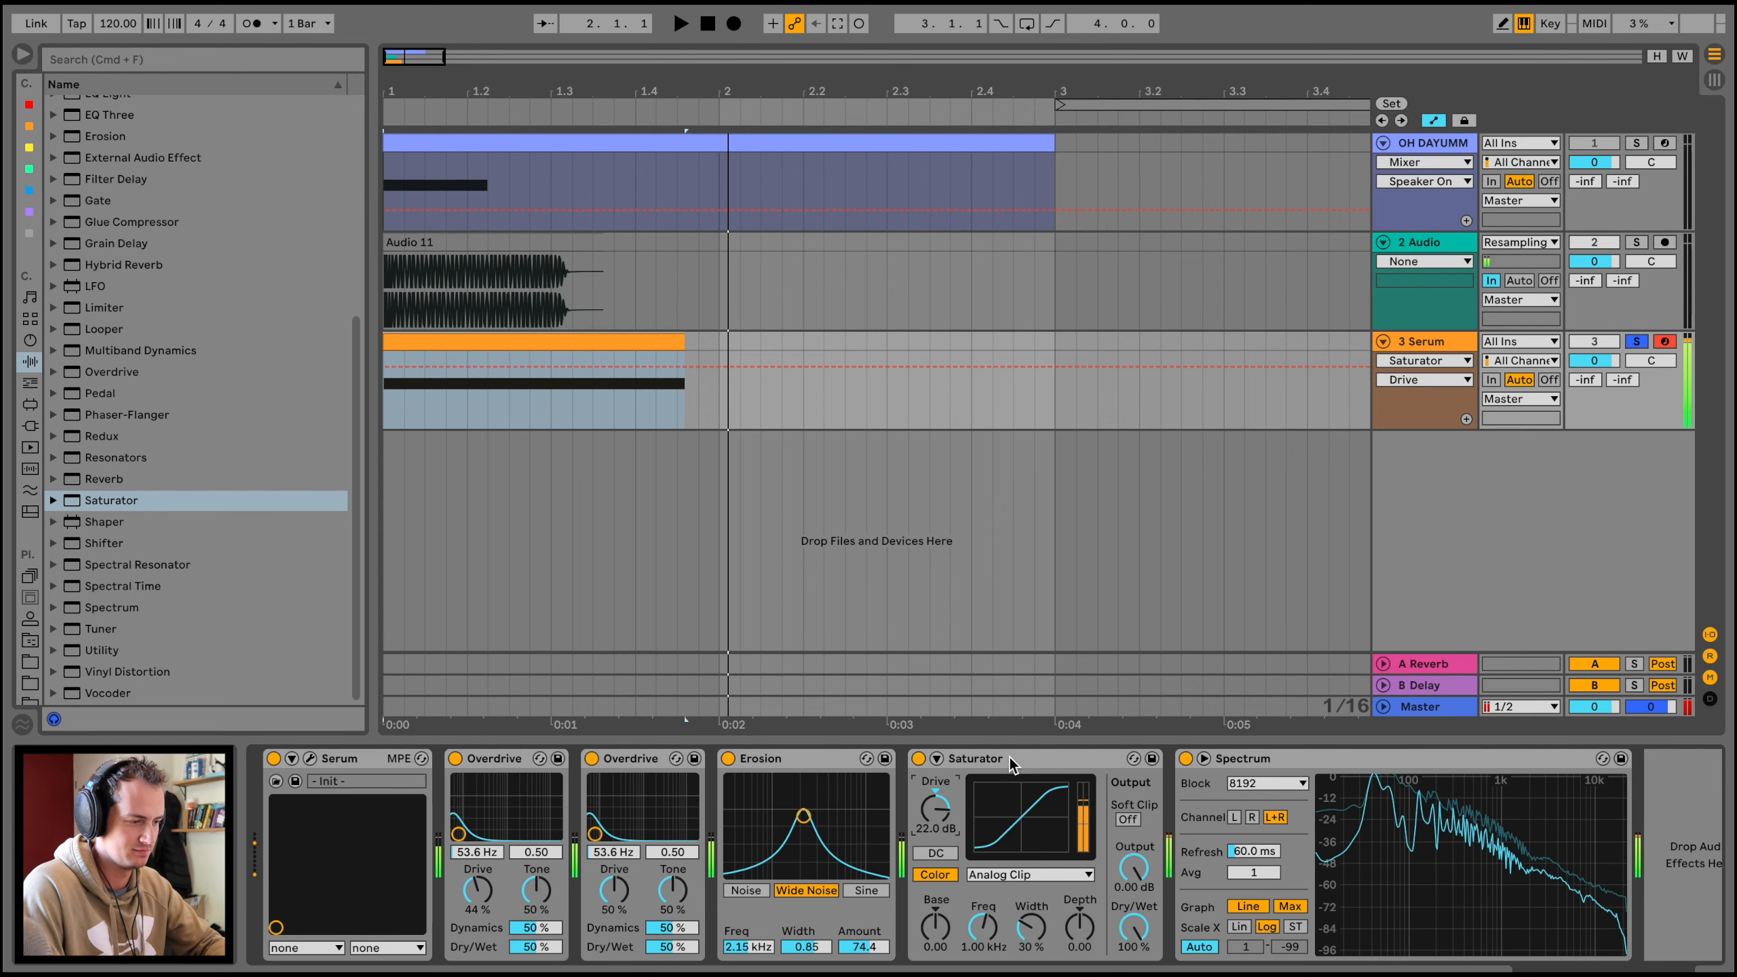
Step: Add an Auto Filter after Saturator as a low-pass at about 173 Hz with 19% resonance, auditioning it against different Saturator drive amounts
mouse_move(1476, 864)
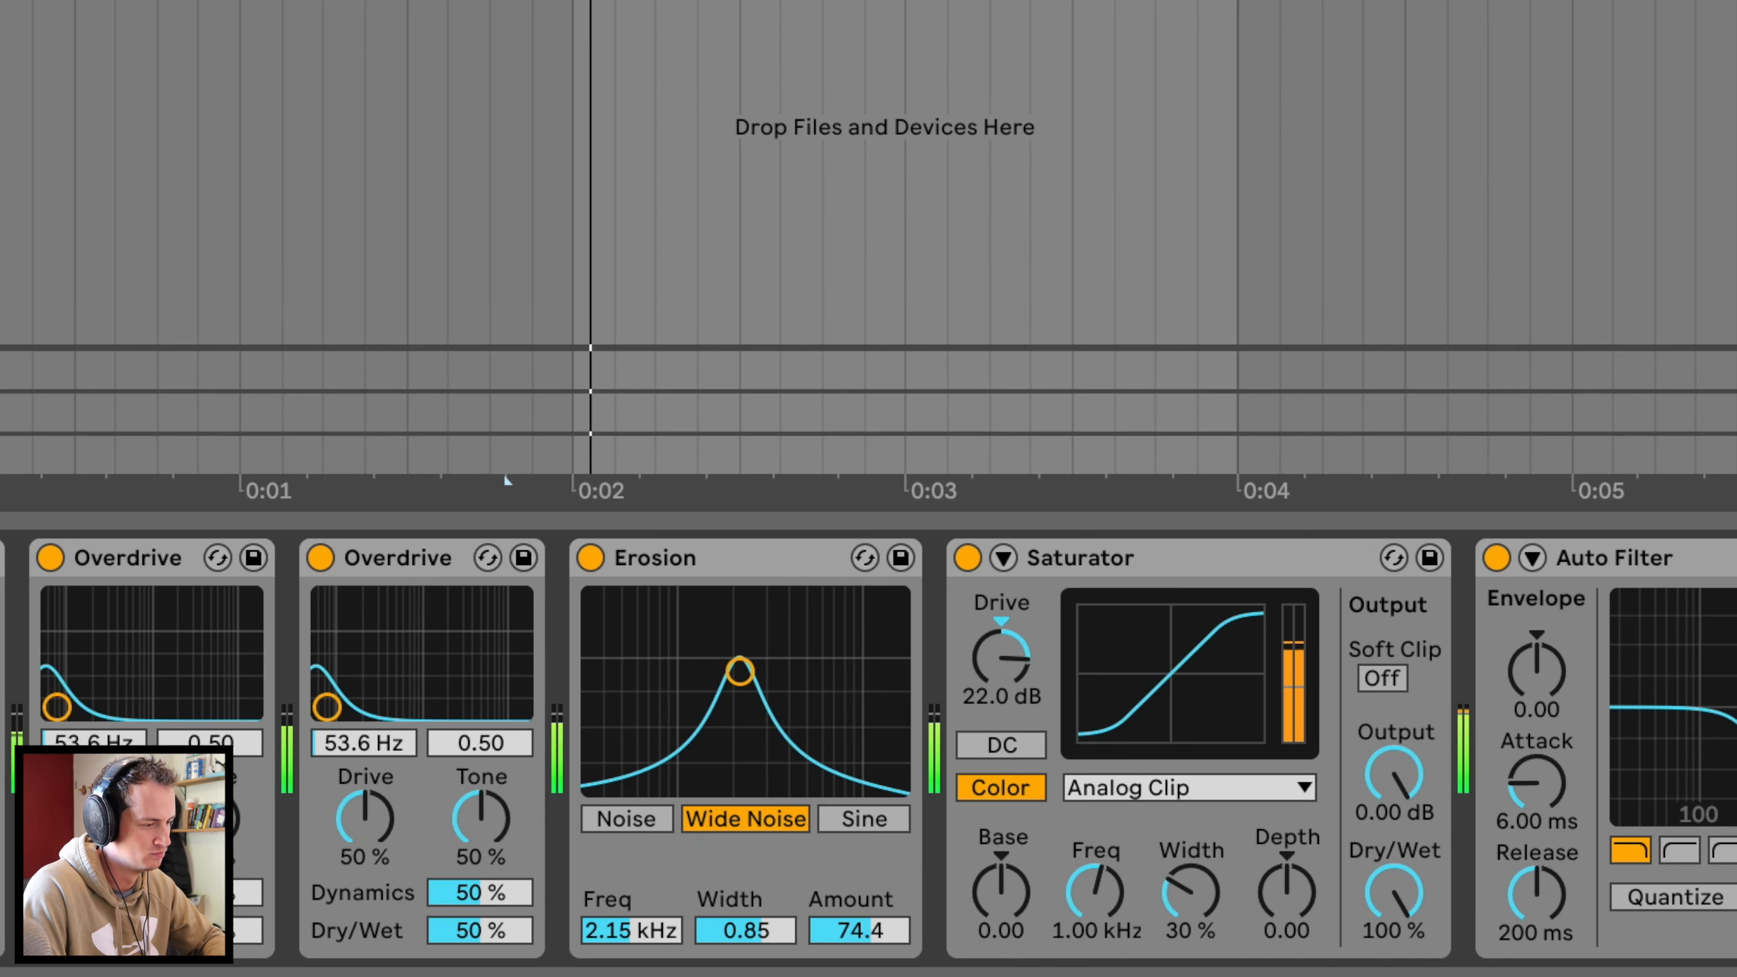
scroll(869, 749, "right", 10)
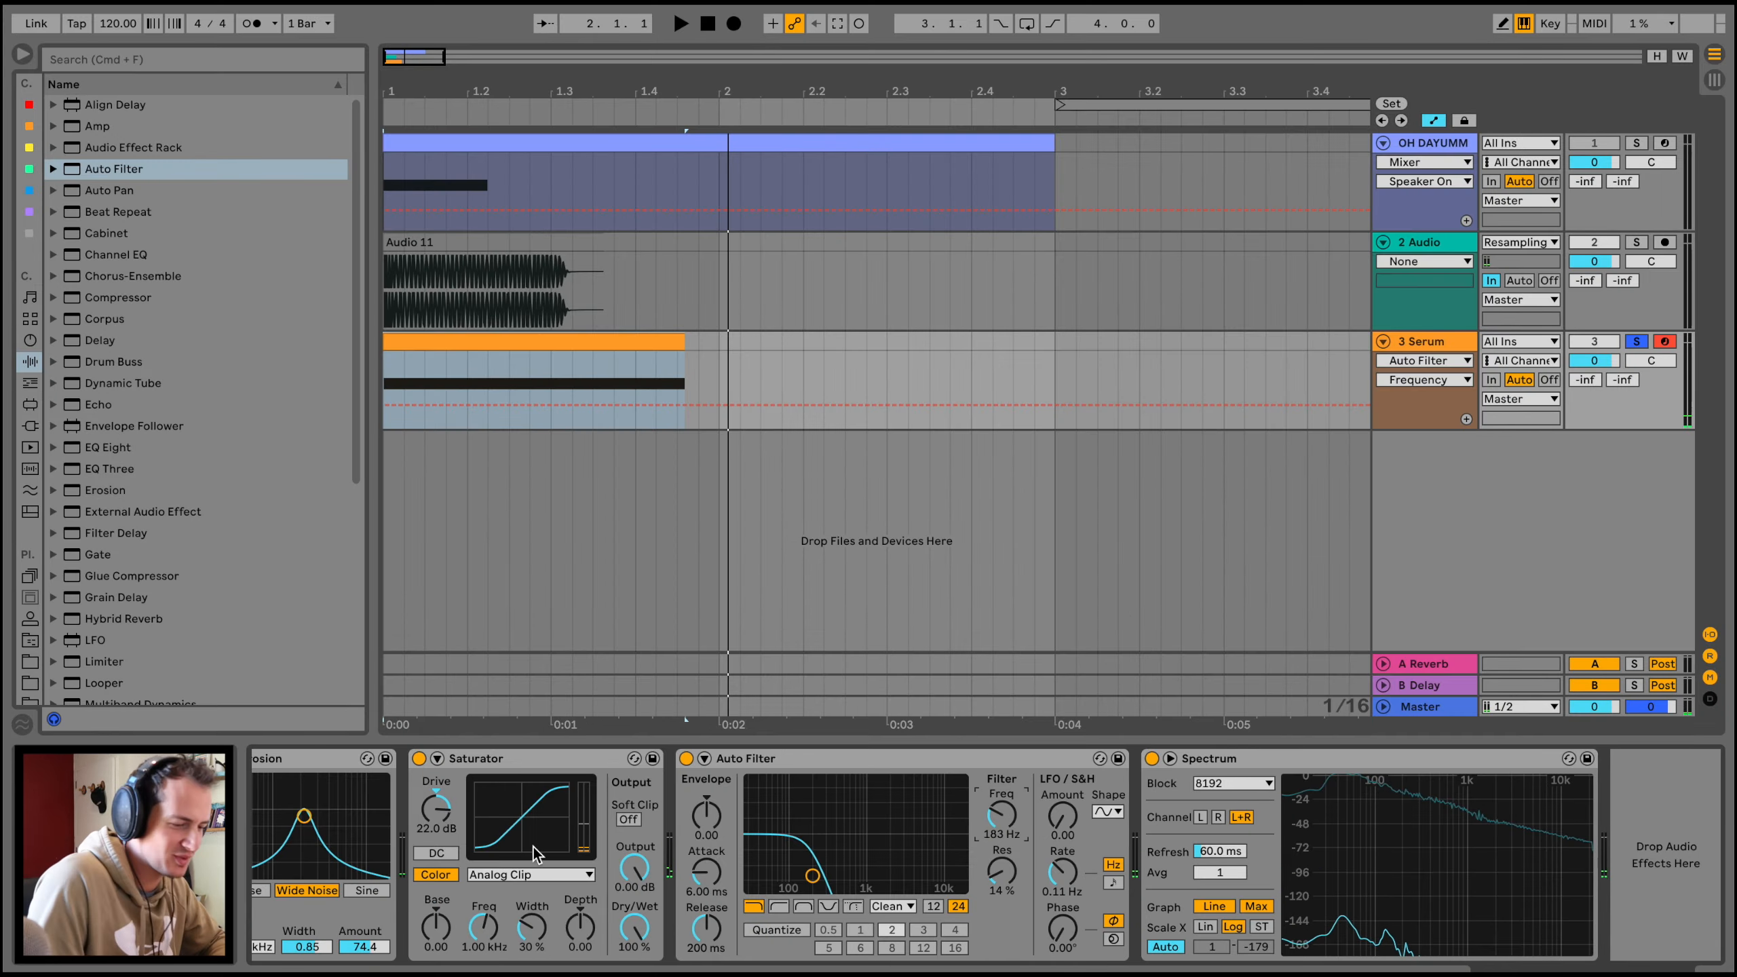
scroll(535, 852, "left", 7)
scroll(983, 867, "right", 5)
mouse_move(1111, 816)
left_mouse_down()
mouse_move(1111, 766)
mouse_move(1111, 808)
left_mouse_up()
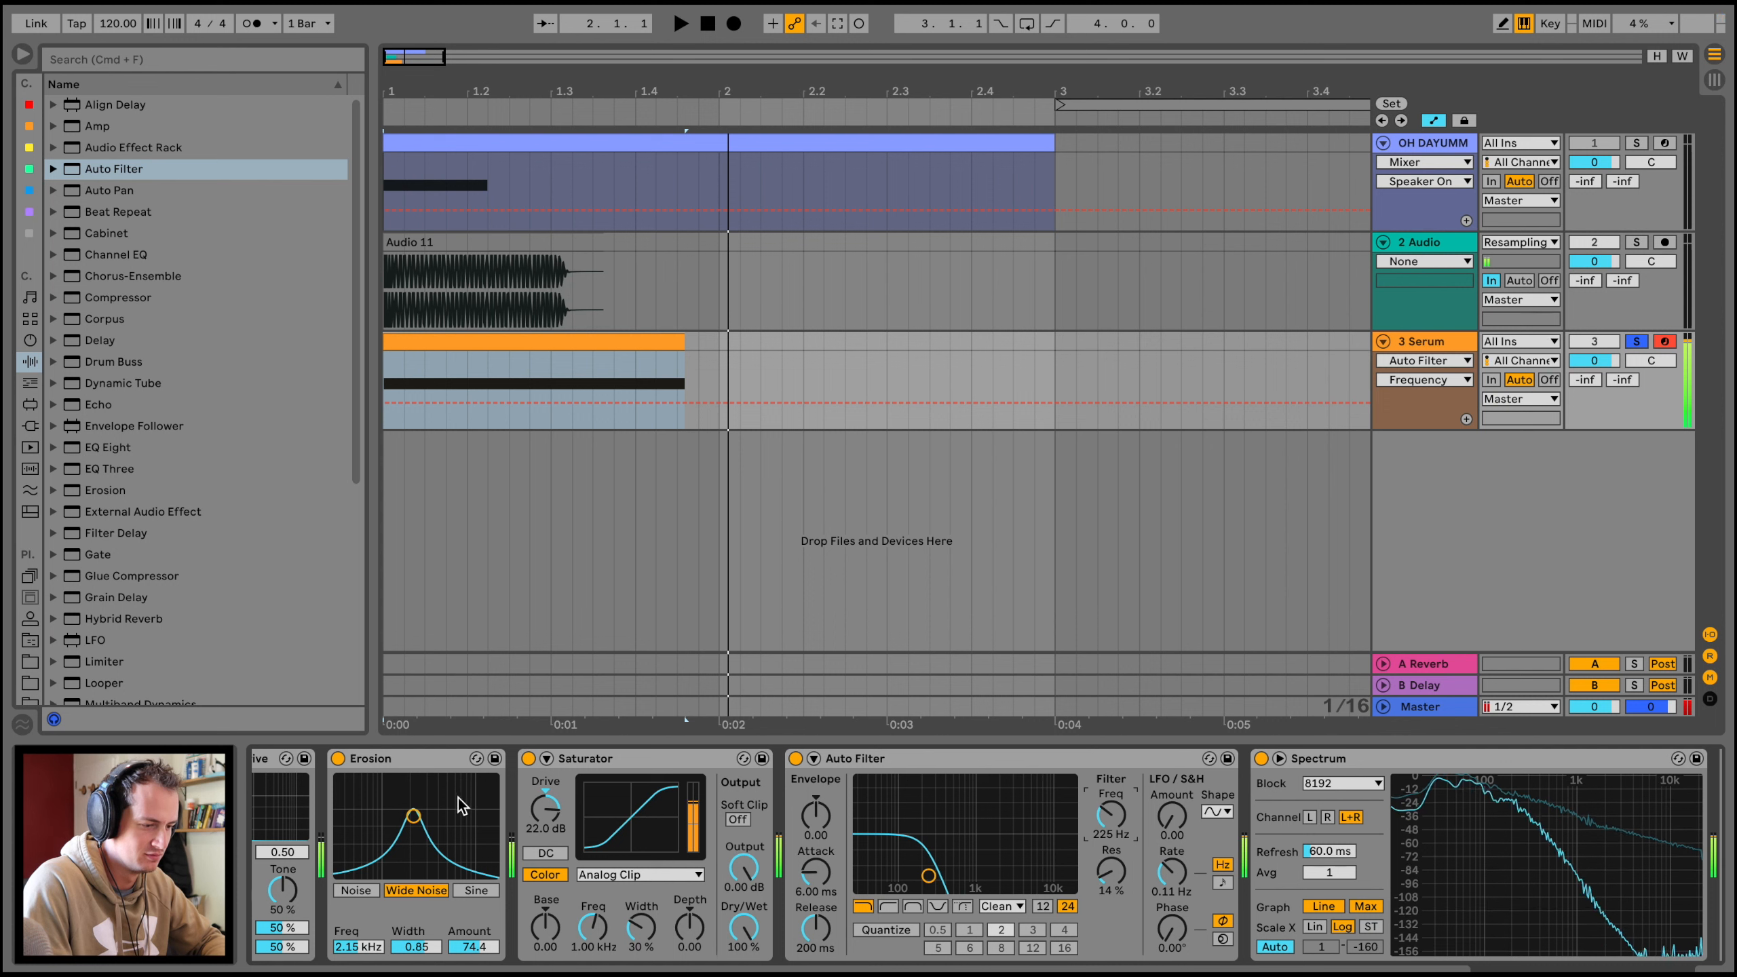
left_click_drag(545, 808, 545, 848)
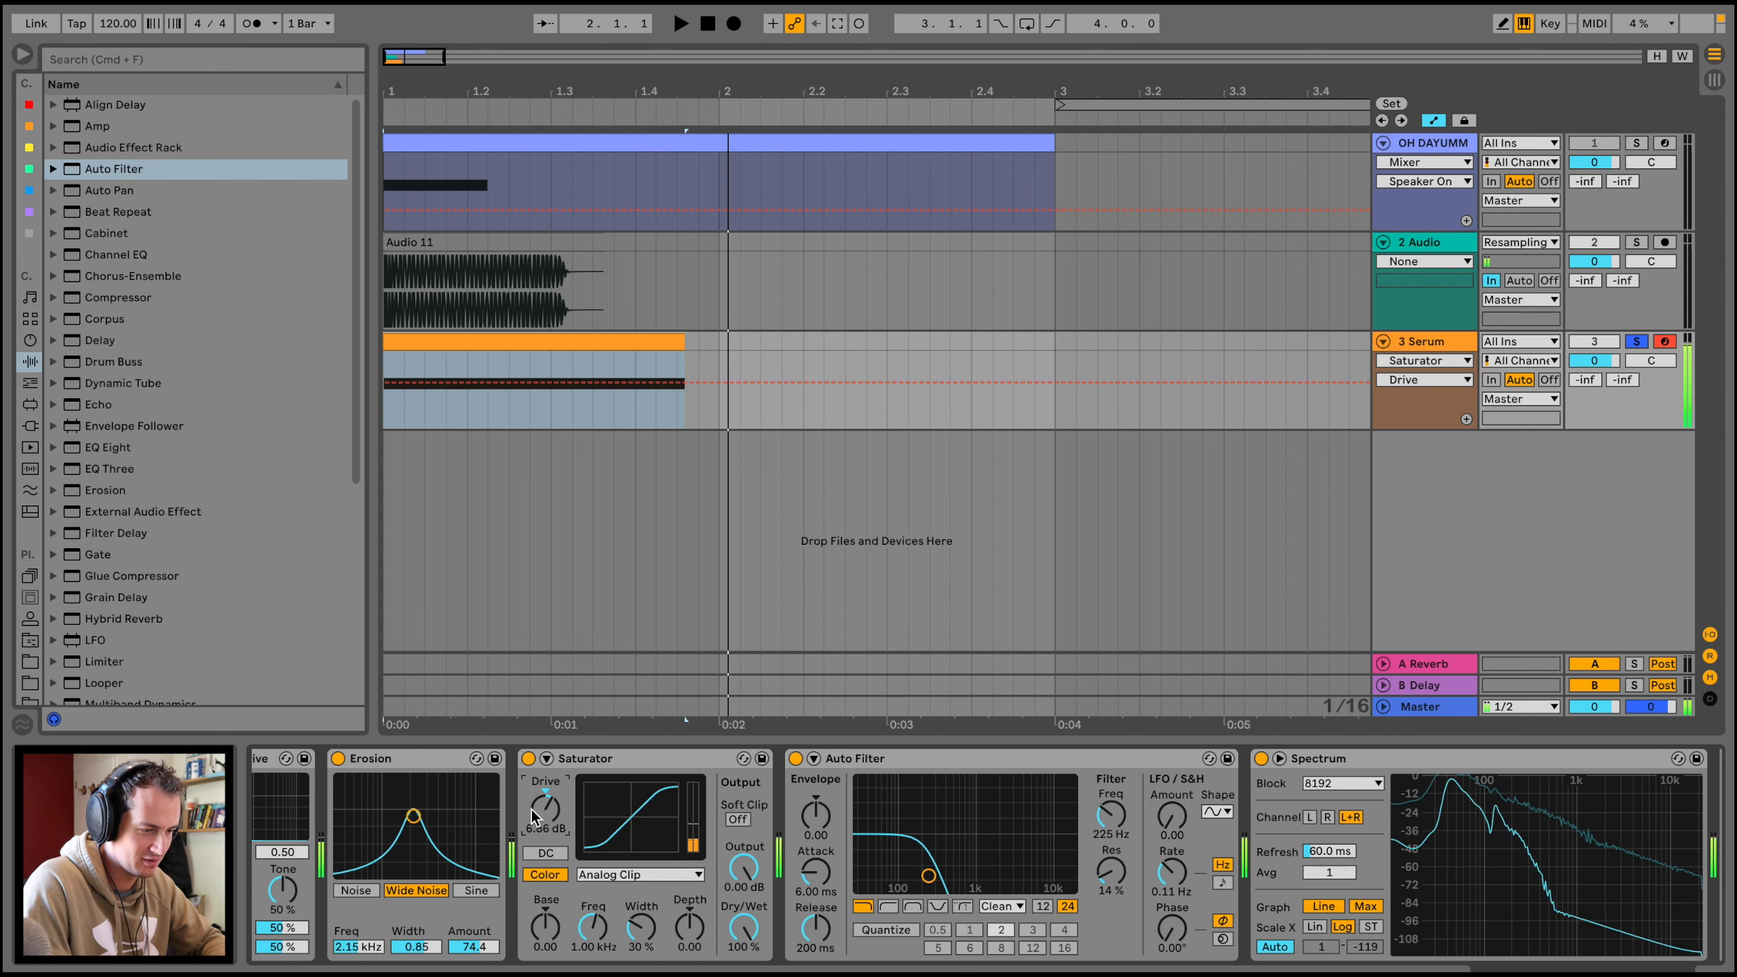
mouse_move(928, 876)
left_mouse_down()
mouse_move(968, 848)
mouse_move(1038, 848)
mouse_move(1065, 869)
mouse_move(940, 865)
left_mouse_up()
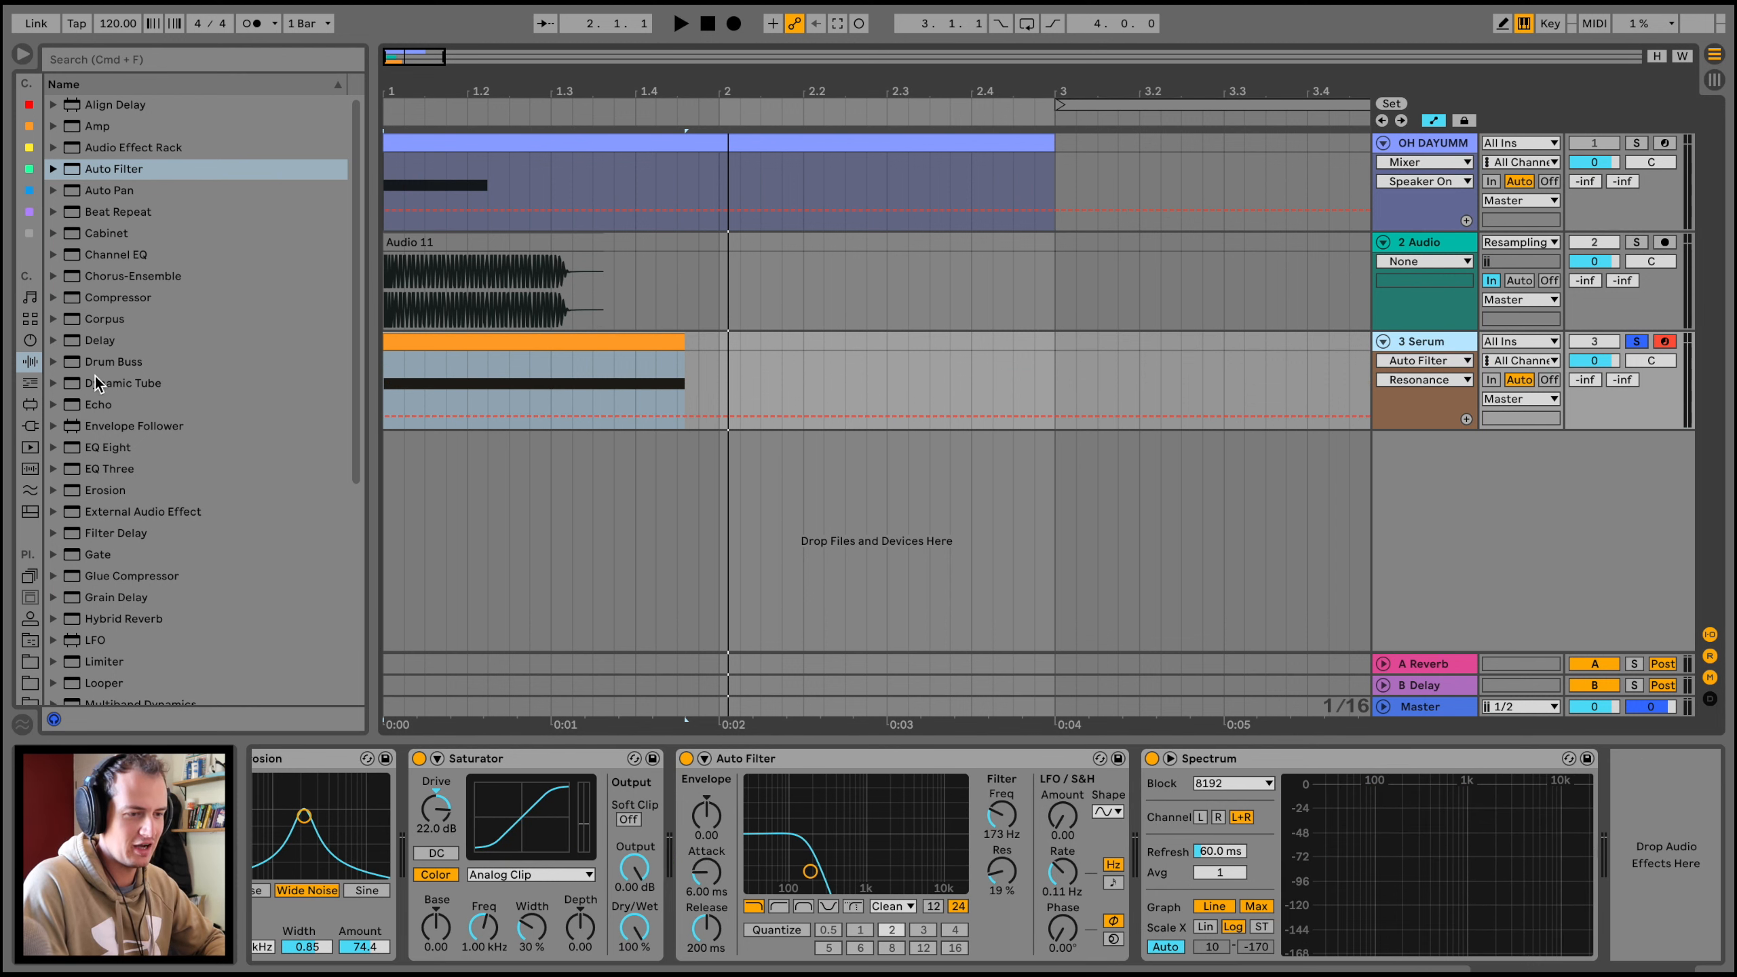
Step: Add a Compressor after Auto Filter with a threshold of -22.1 dB, an attack of 58.9 ms and a ratio of about 18:1
left_click_drag(103, 301, 1183, 887)
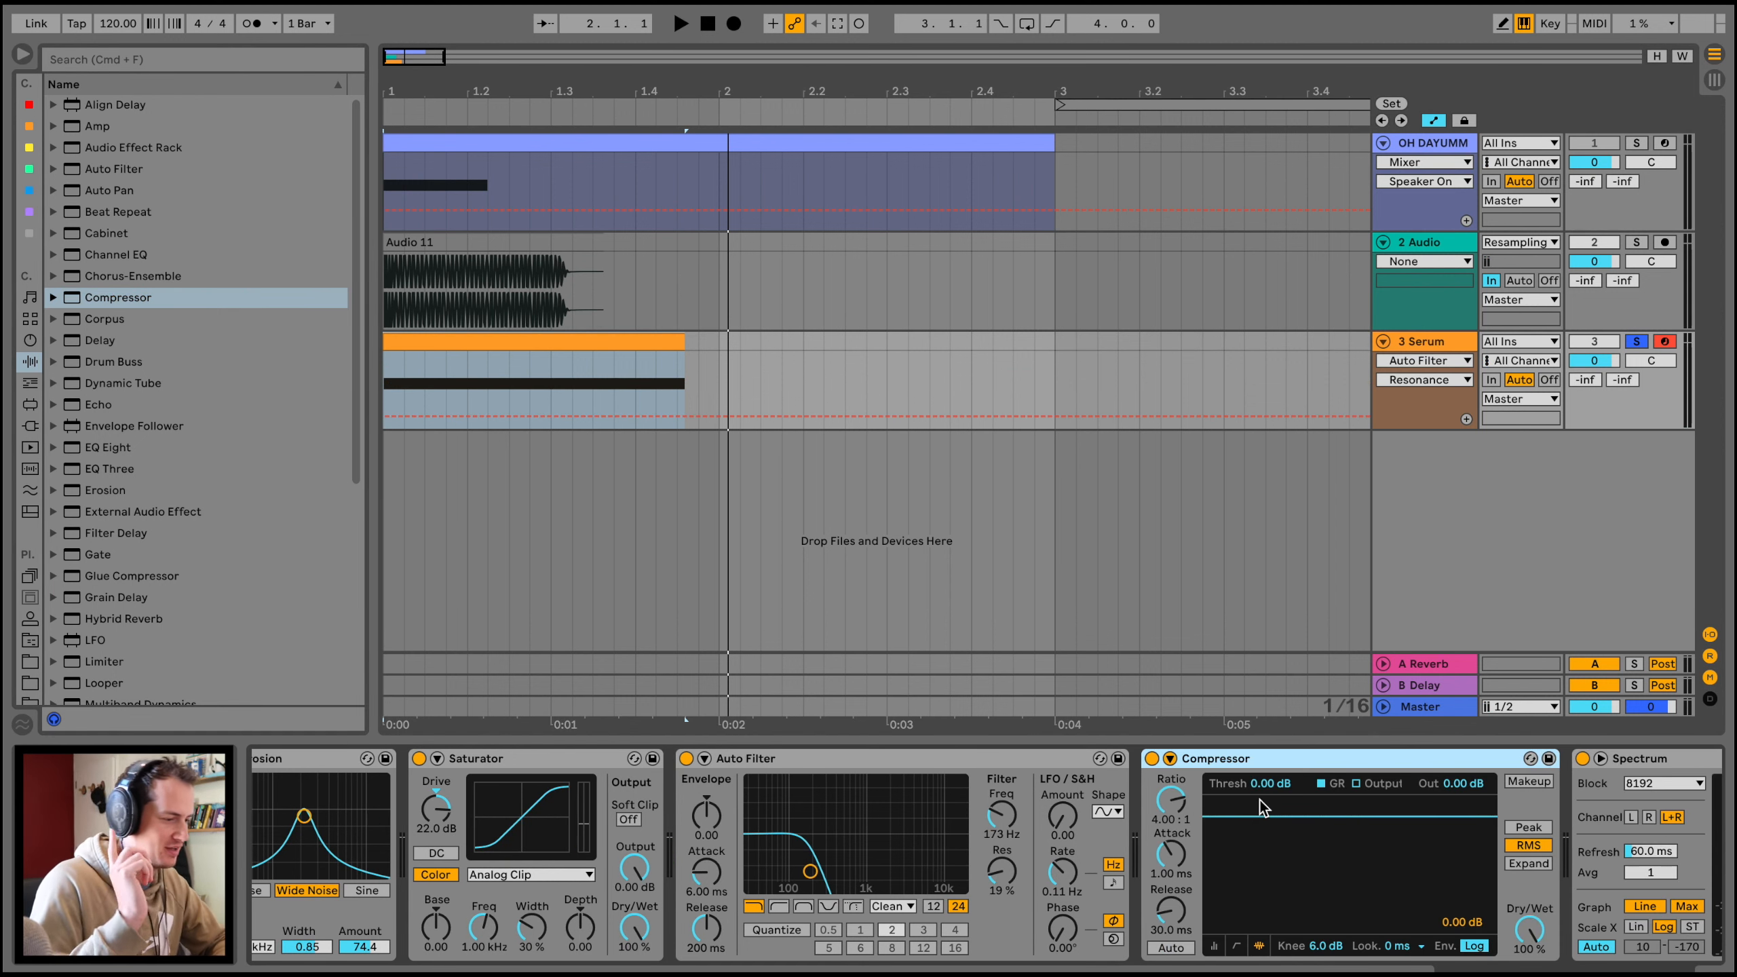
left_click_drag(1262, 807, 1262, 869)
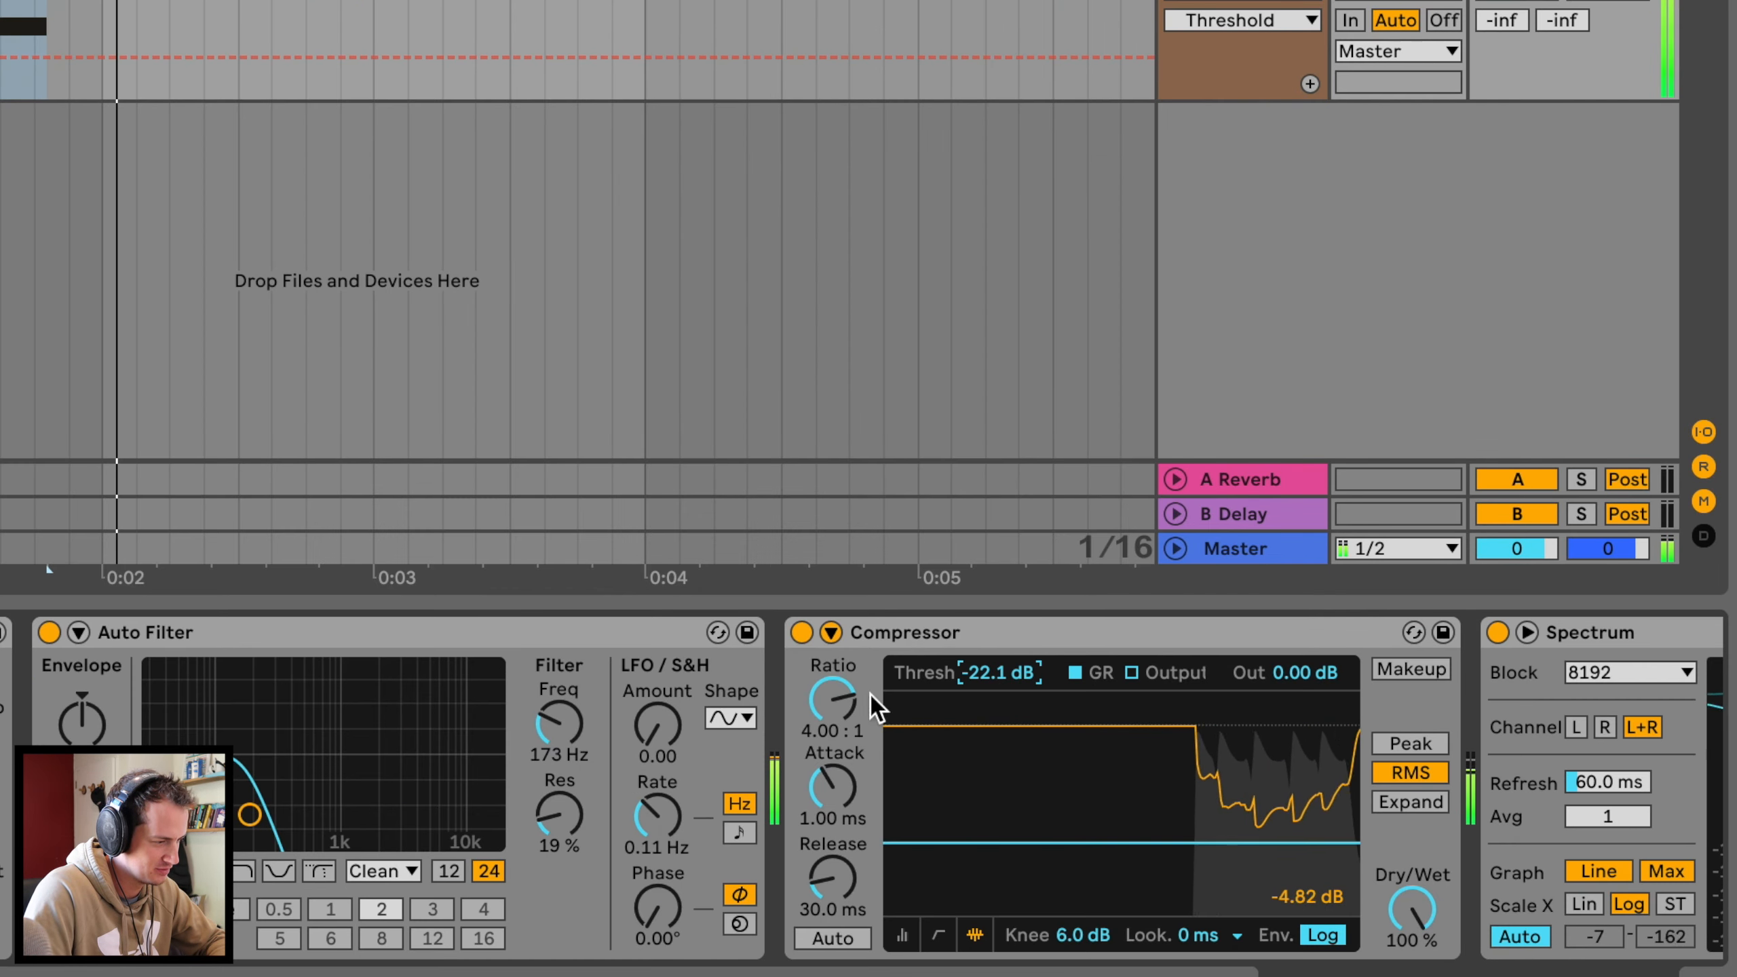
left_click_drag(832, 787, 832, 735)
key("space")
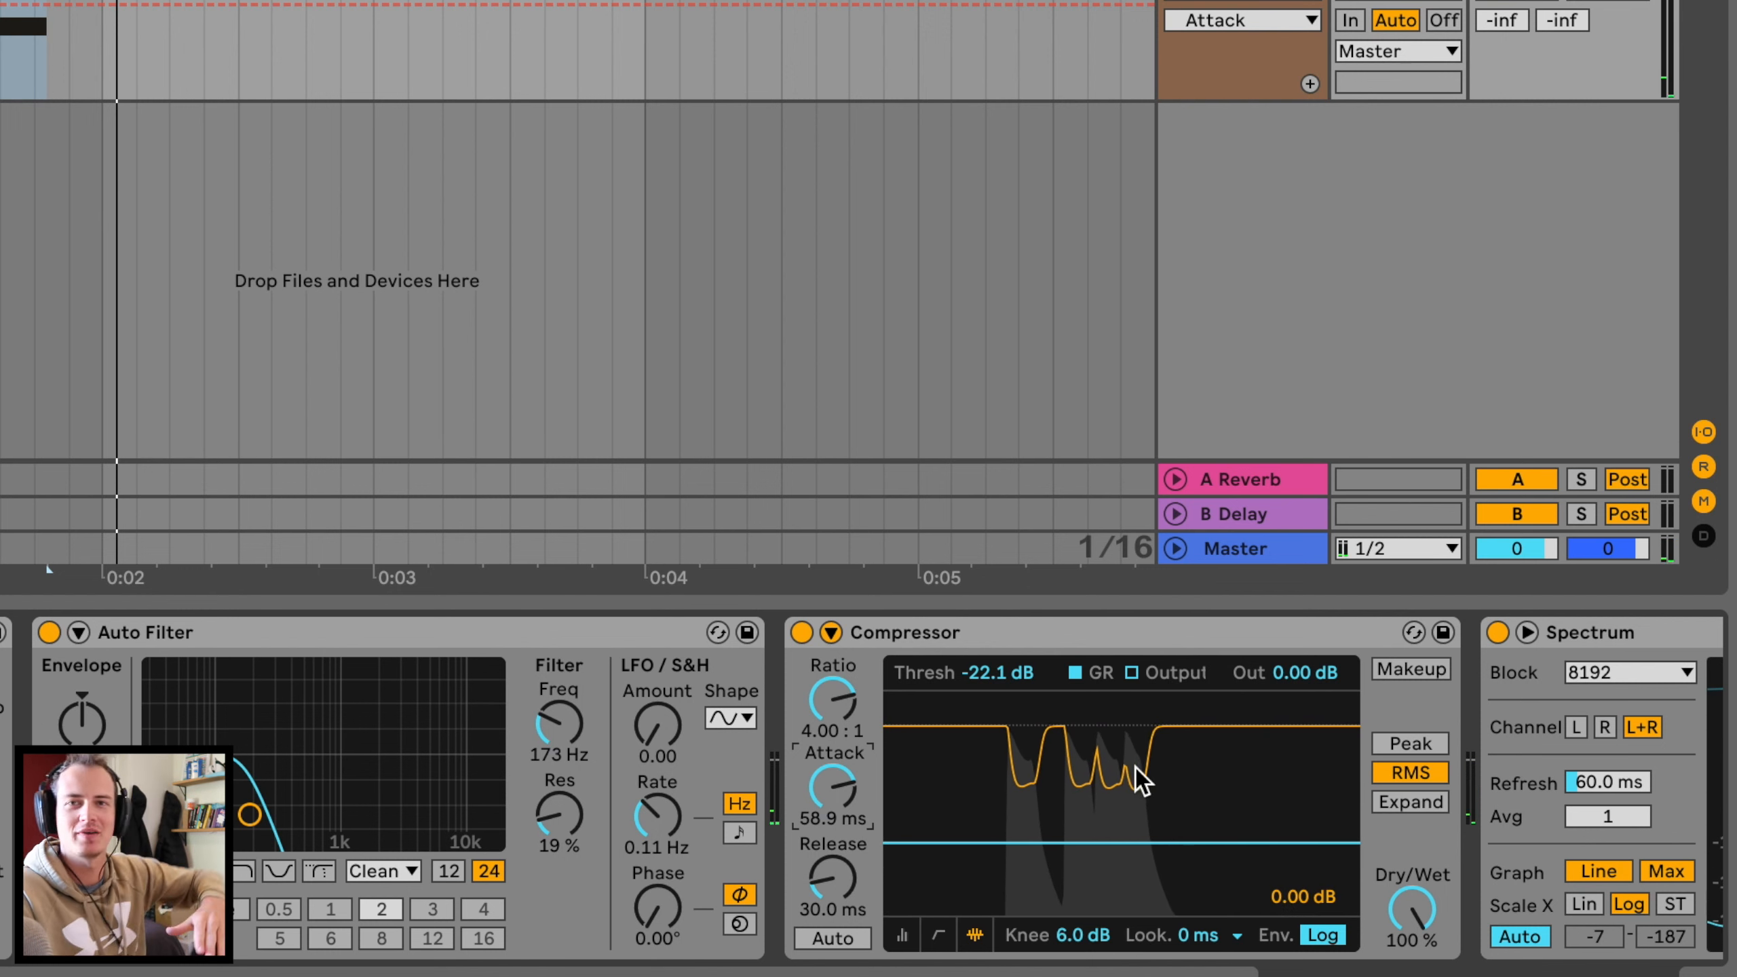
left_click_drag(833, 699, 833, 640)
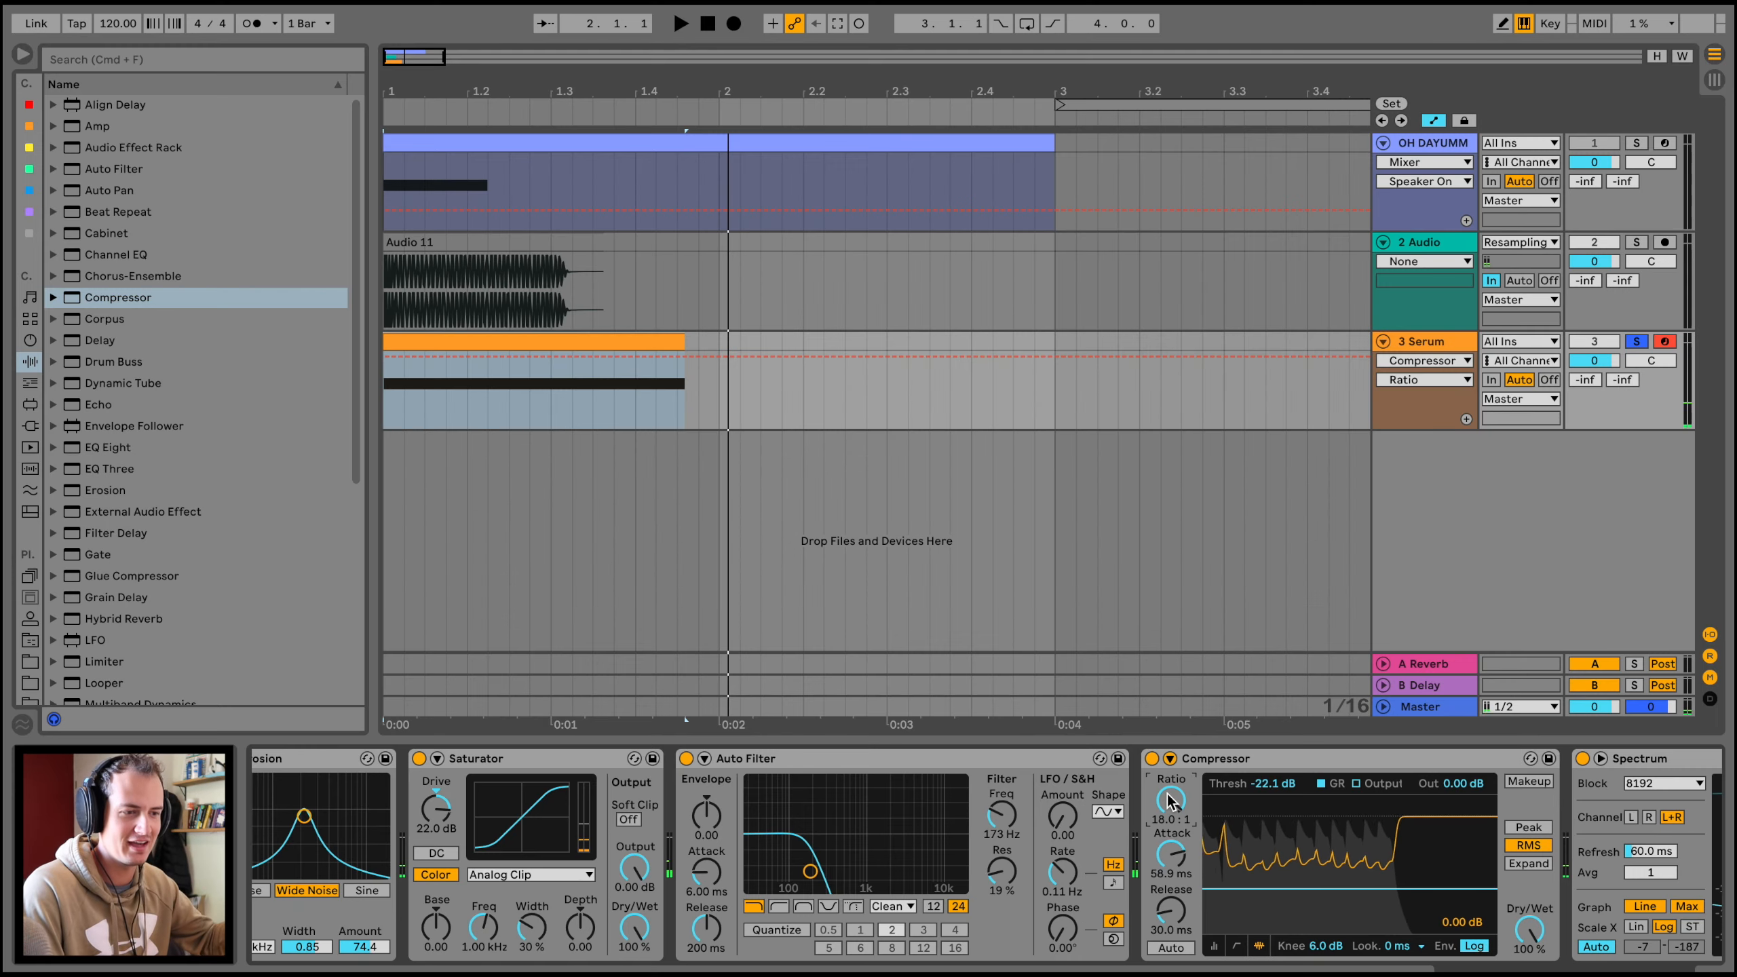
Step: Add an Overdrive after Compressor with its filter at 50 Hz, followed by a Saturator with 16 dB of drive
scroll(889, 841, "left", 5)
scroll(636, 840, "right", 10)
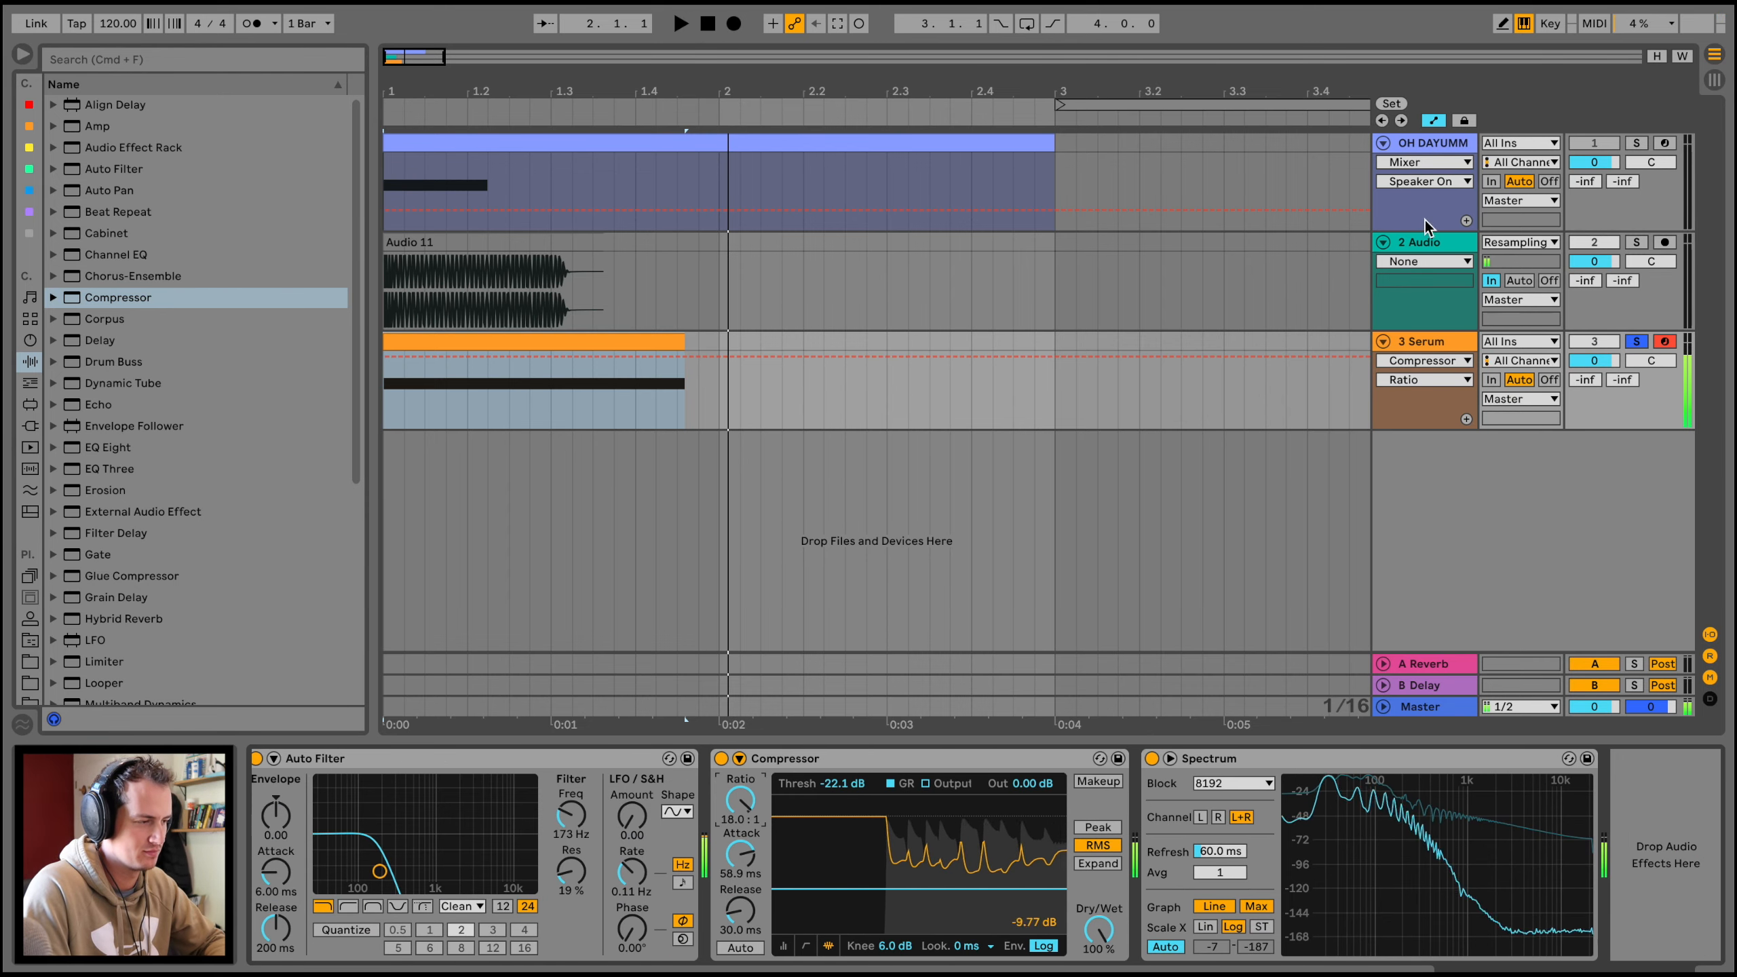
scroll(96, 413, "down", 5)
left_click(110, 400)
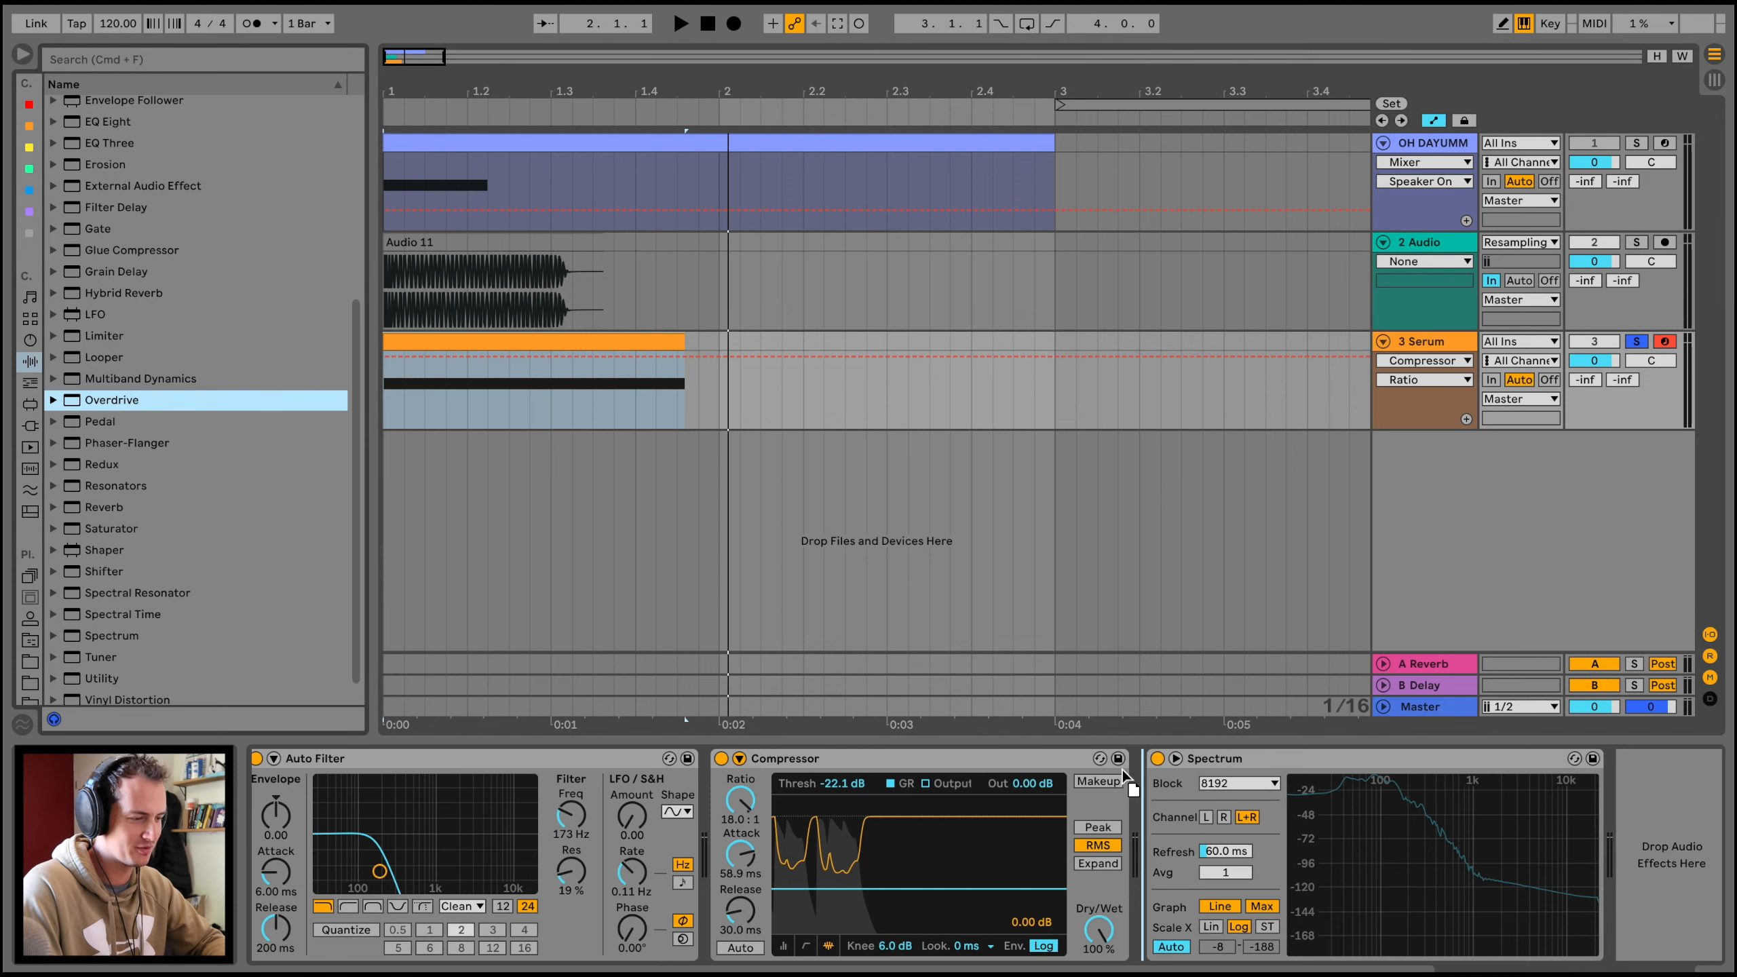
left_click_drag(1203, 911, 1203, 907)
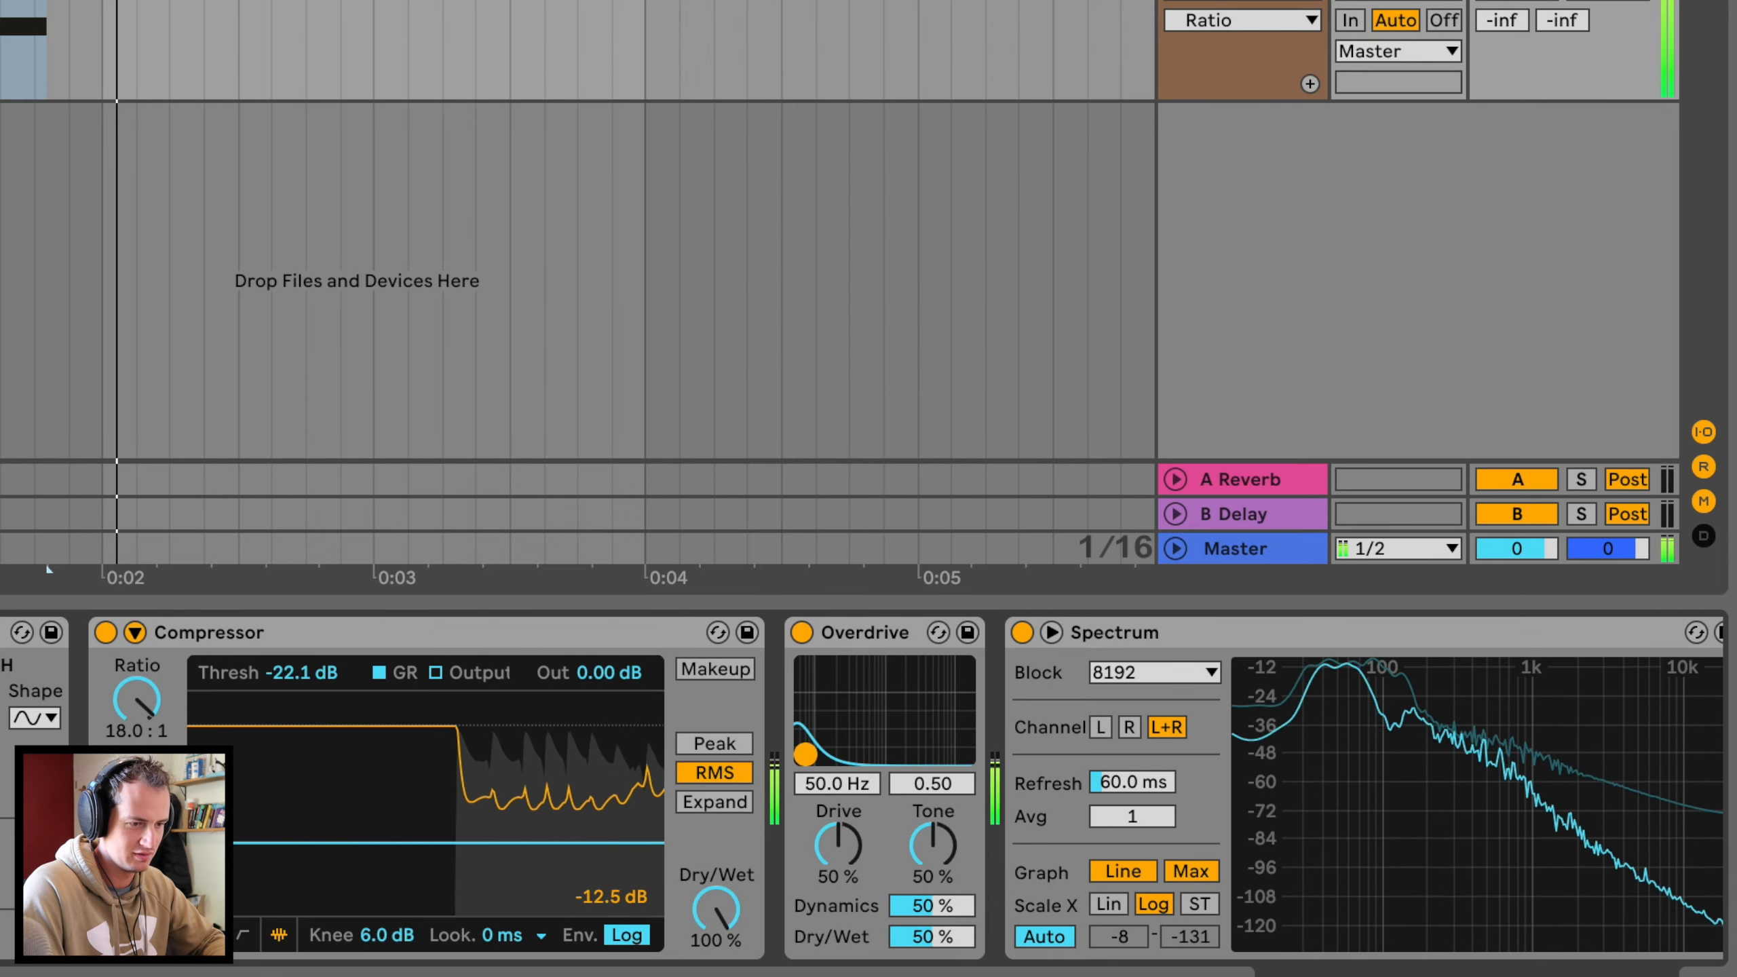
left_click_drag(987, 698, 1050, 660)
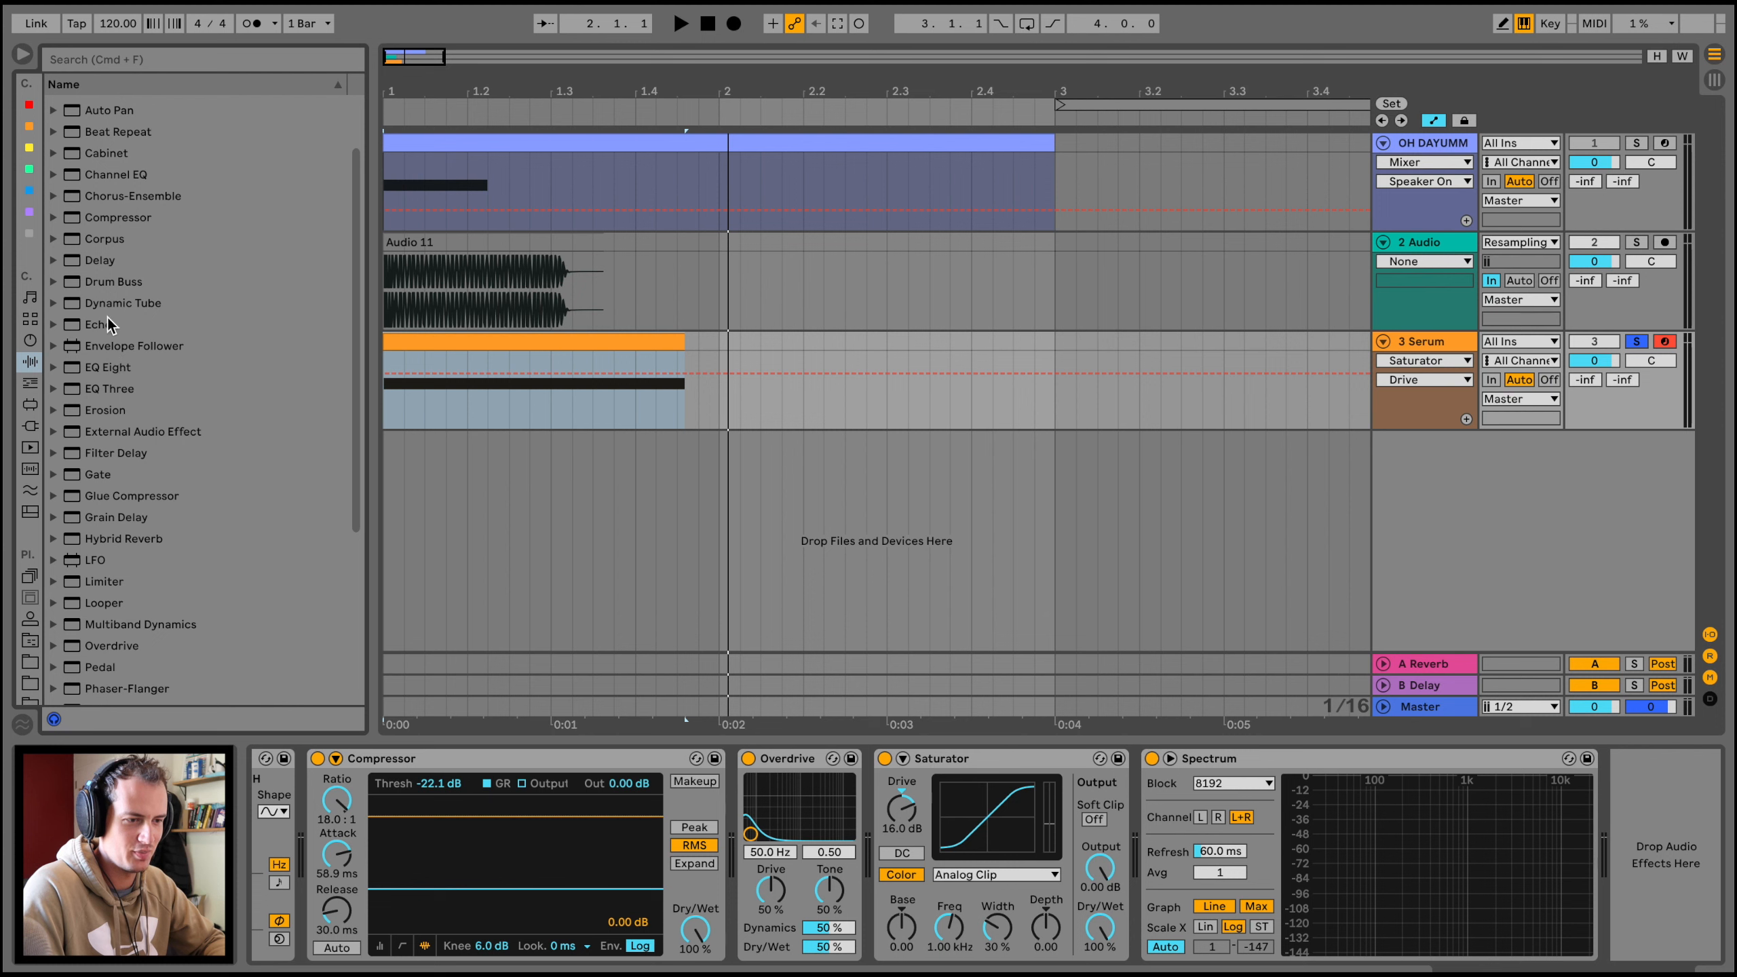
Step: Add a second Erosion after the last Saturator in Wide Noise mode at about 2.75 kHz, and widen its noise band
double_click(96, 410)
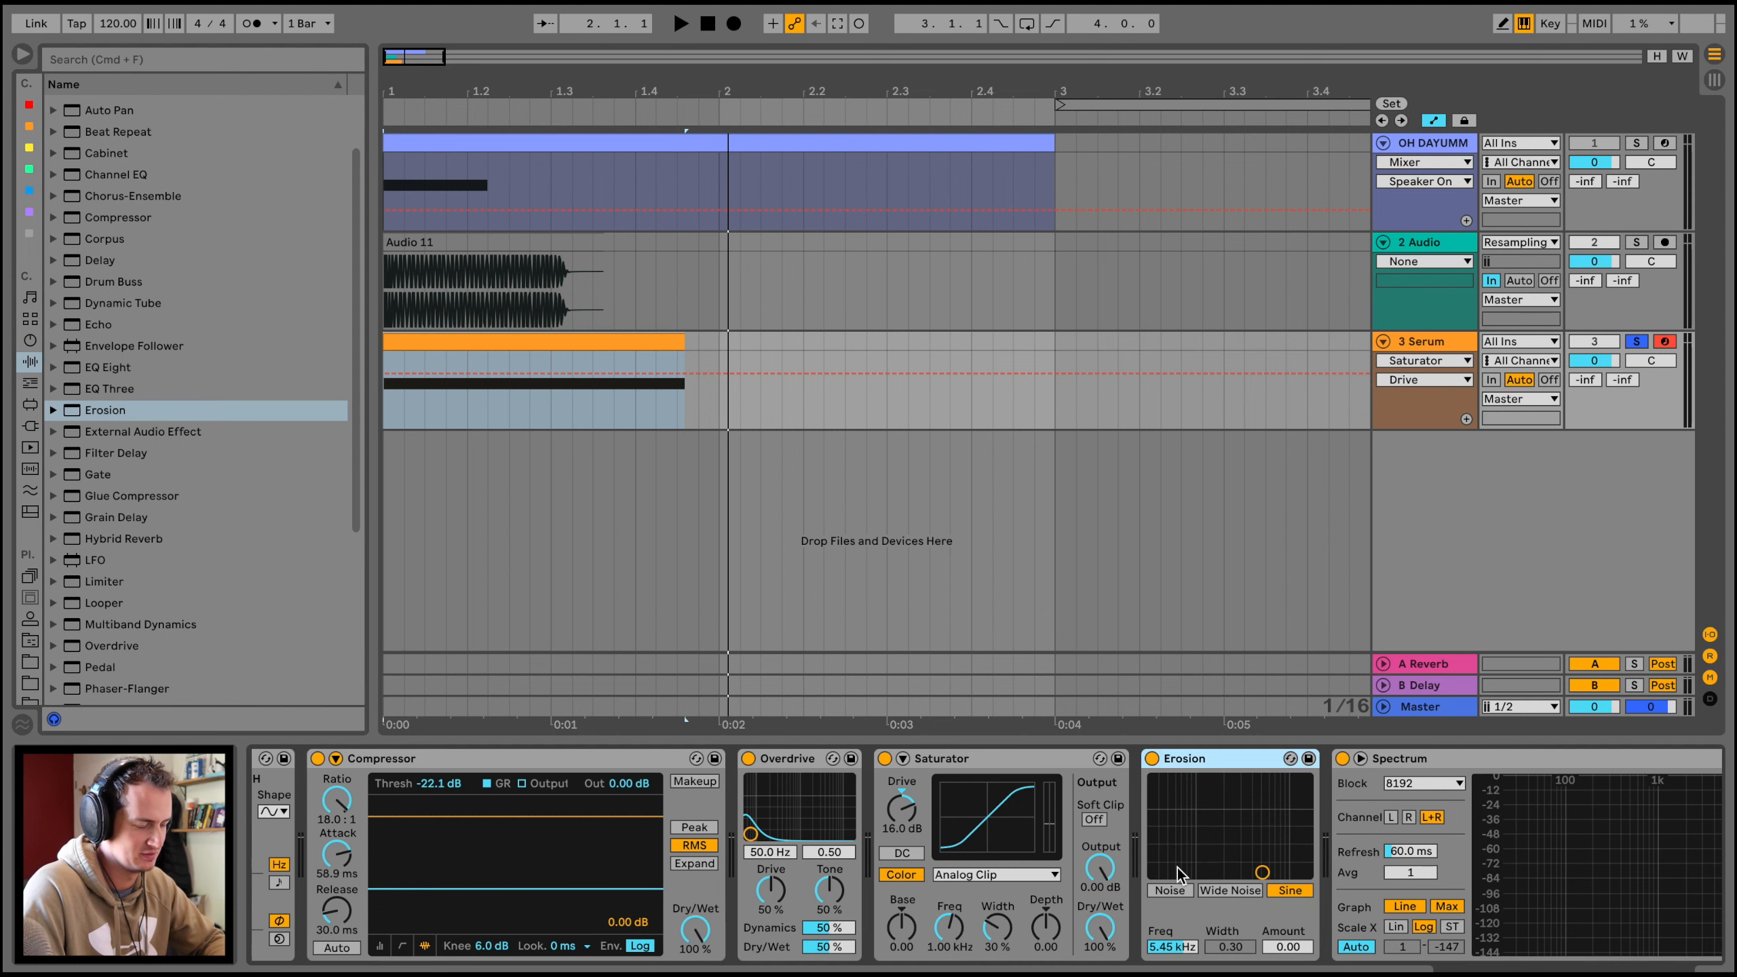
left_click_drag(1239, 841, 1237, 807)
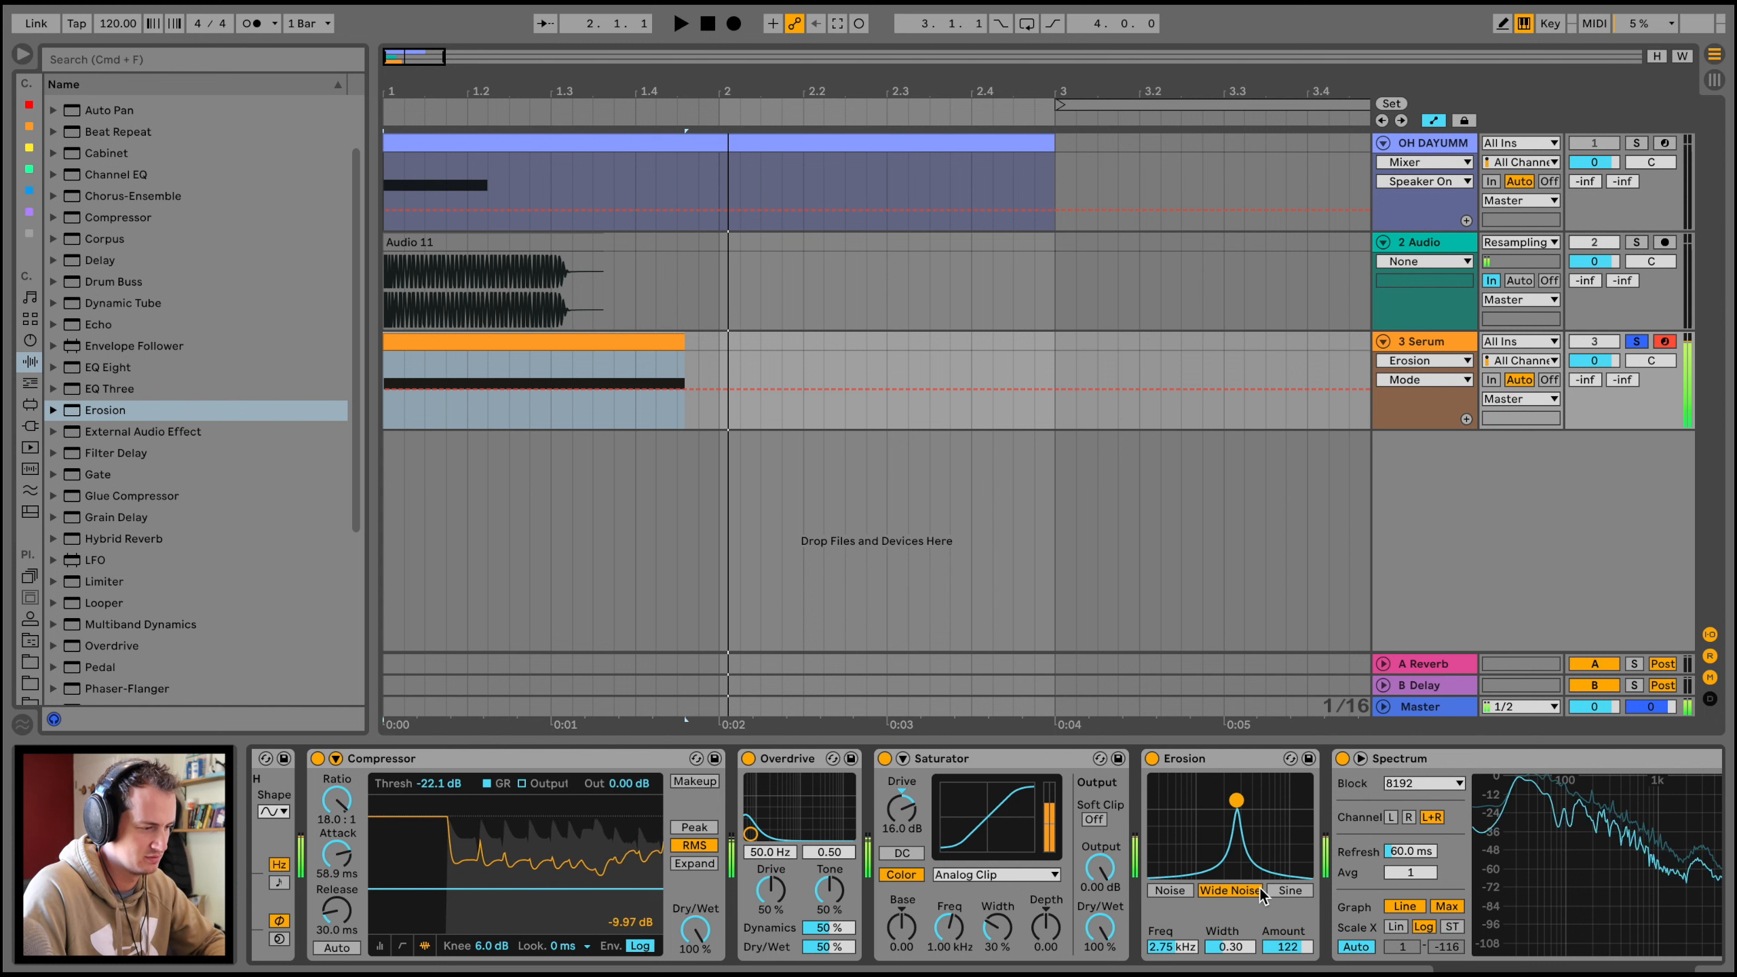
left_click_drag(1229, 947, 1288, 971)
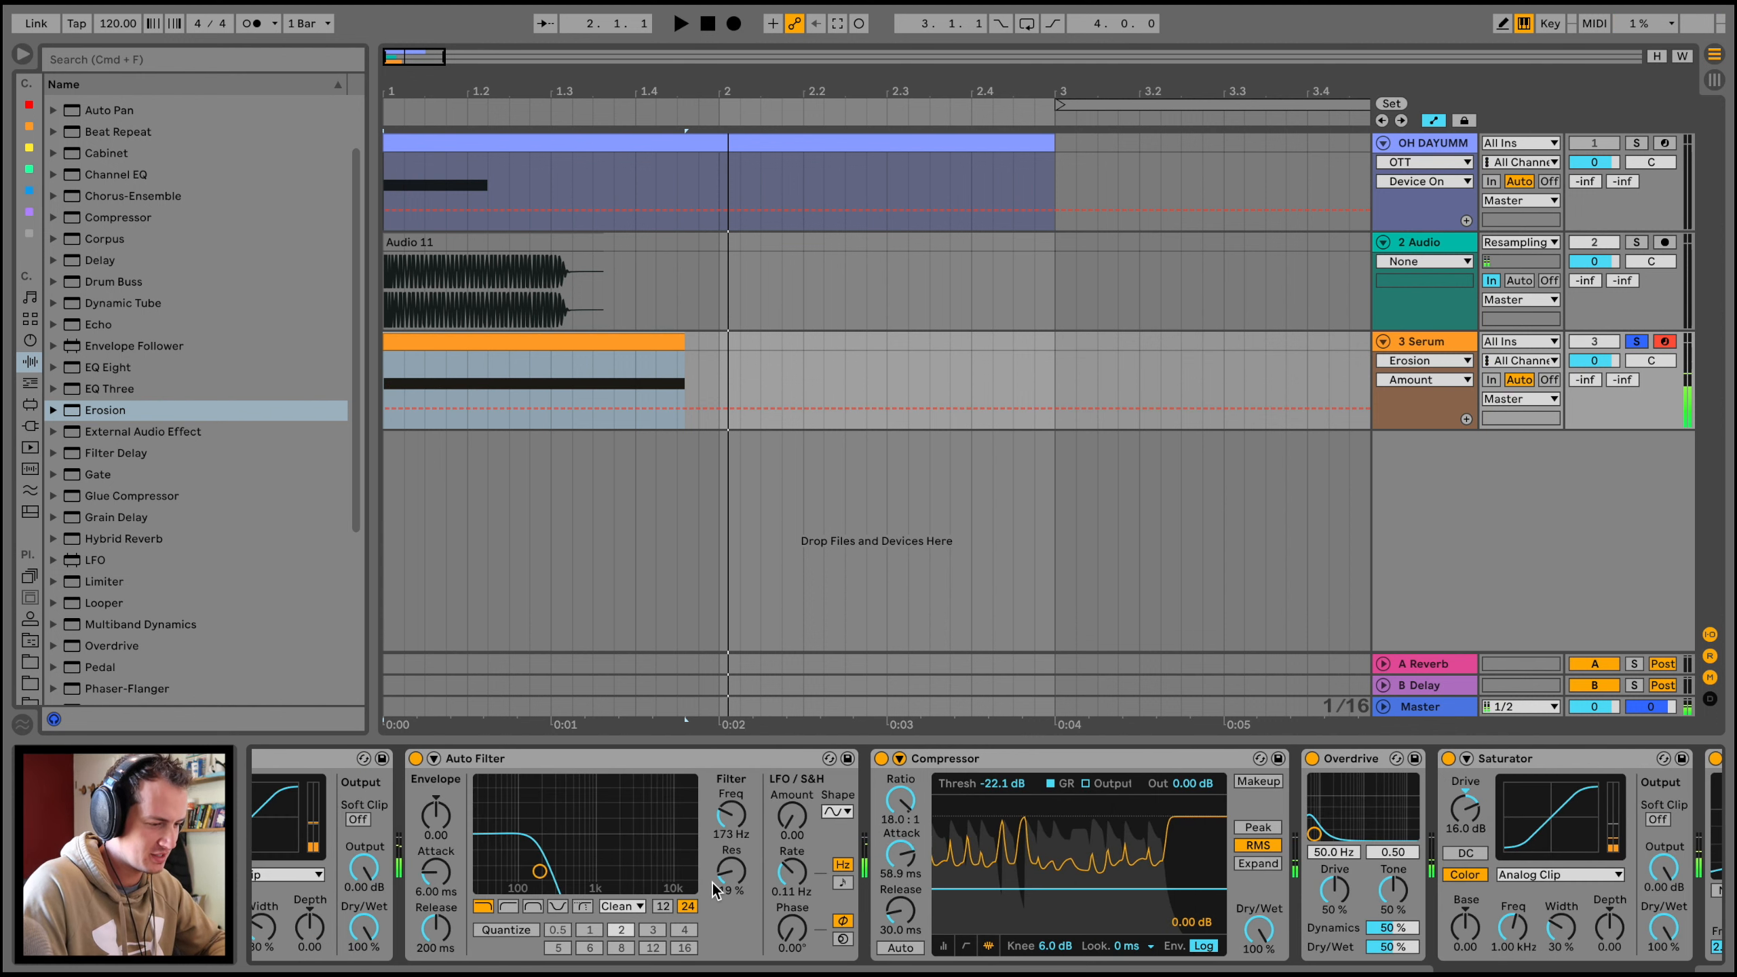
Step: Lengthen the Compressor's attack to about 77.4 ms while auditioning the bass
scroll(947, 845, "left", 5)
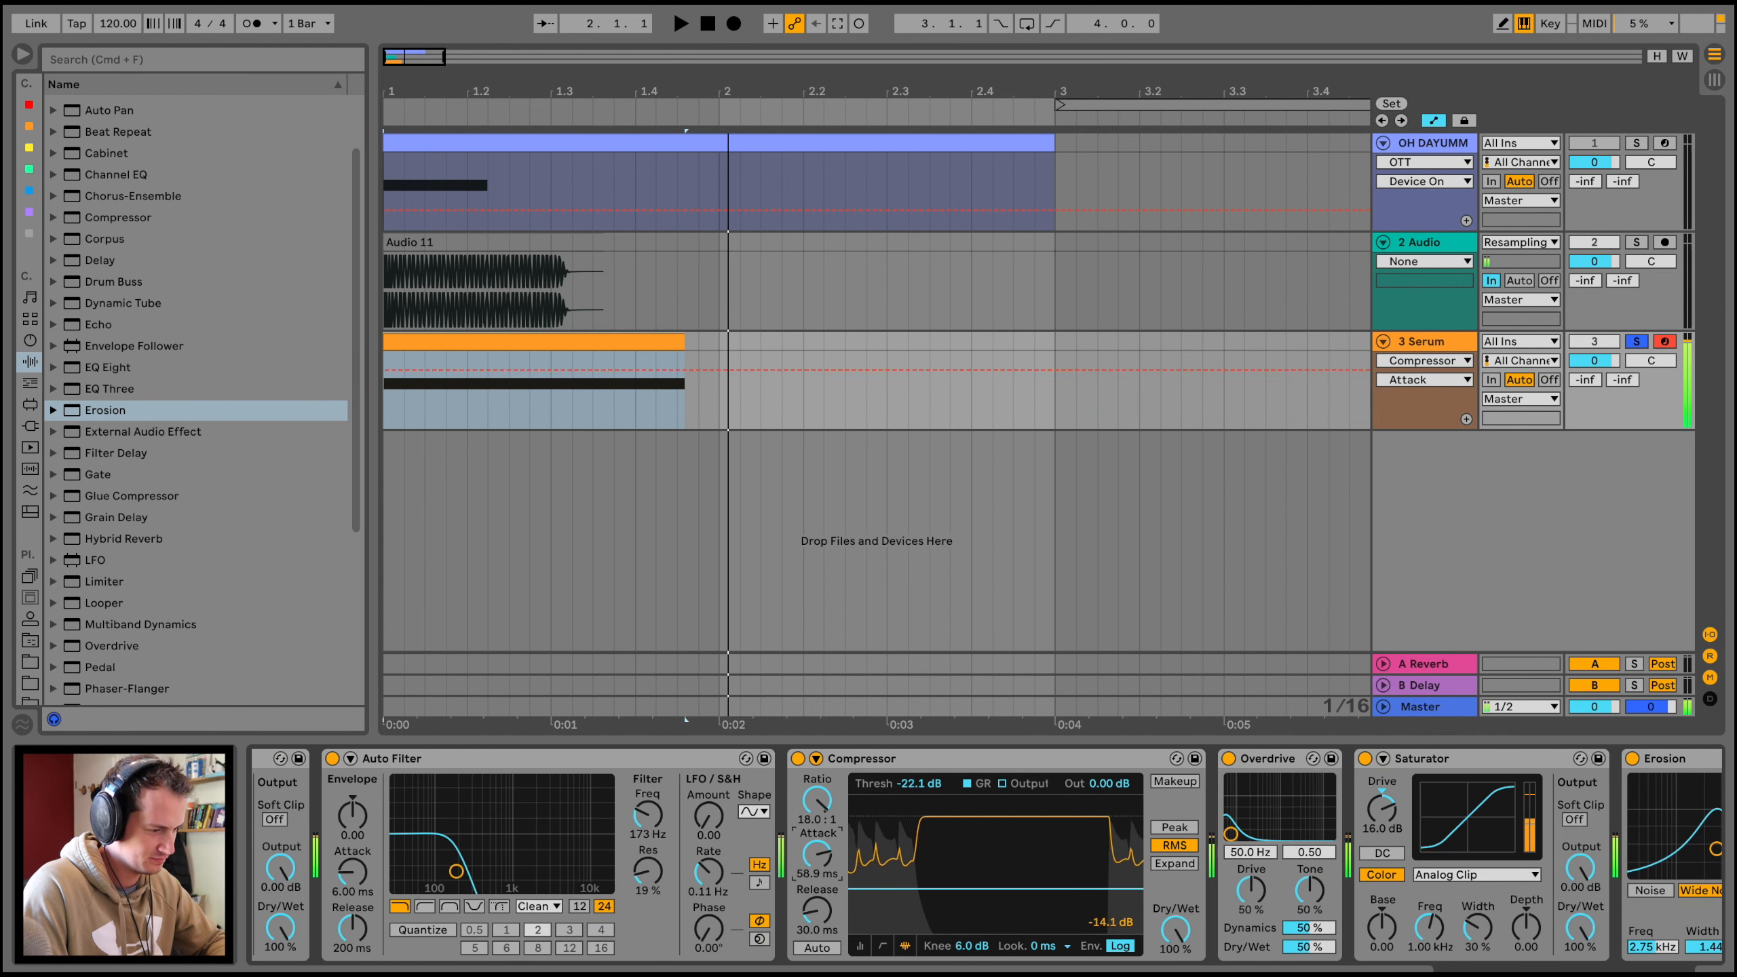
left_click_drag(816, 853, 816, 821)
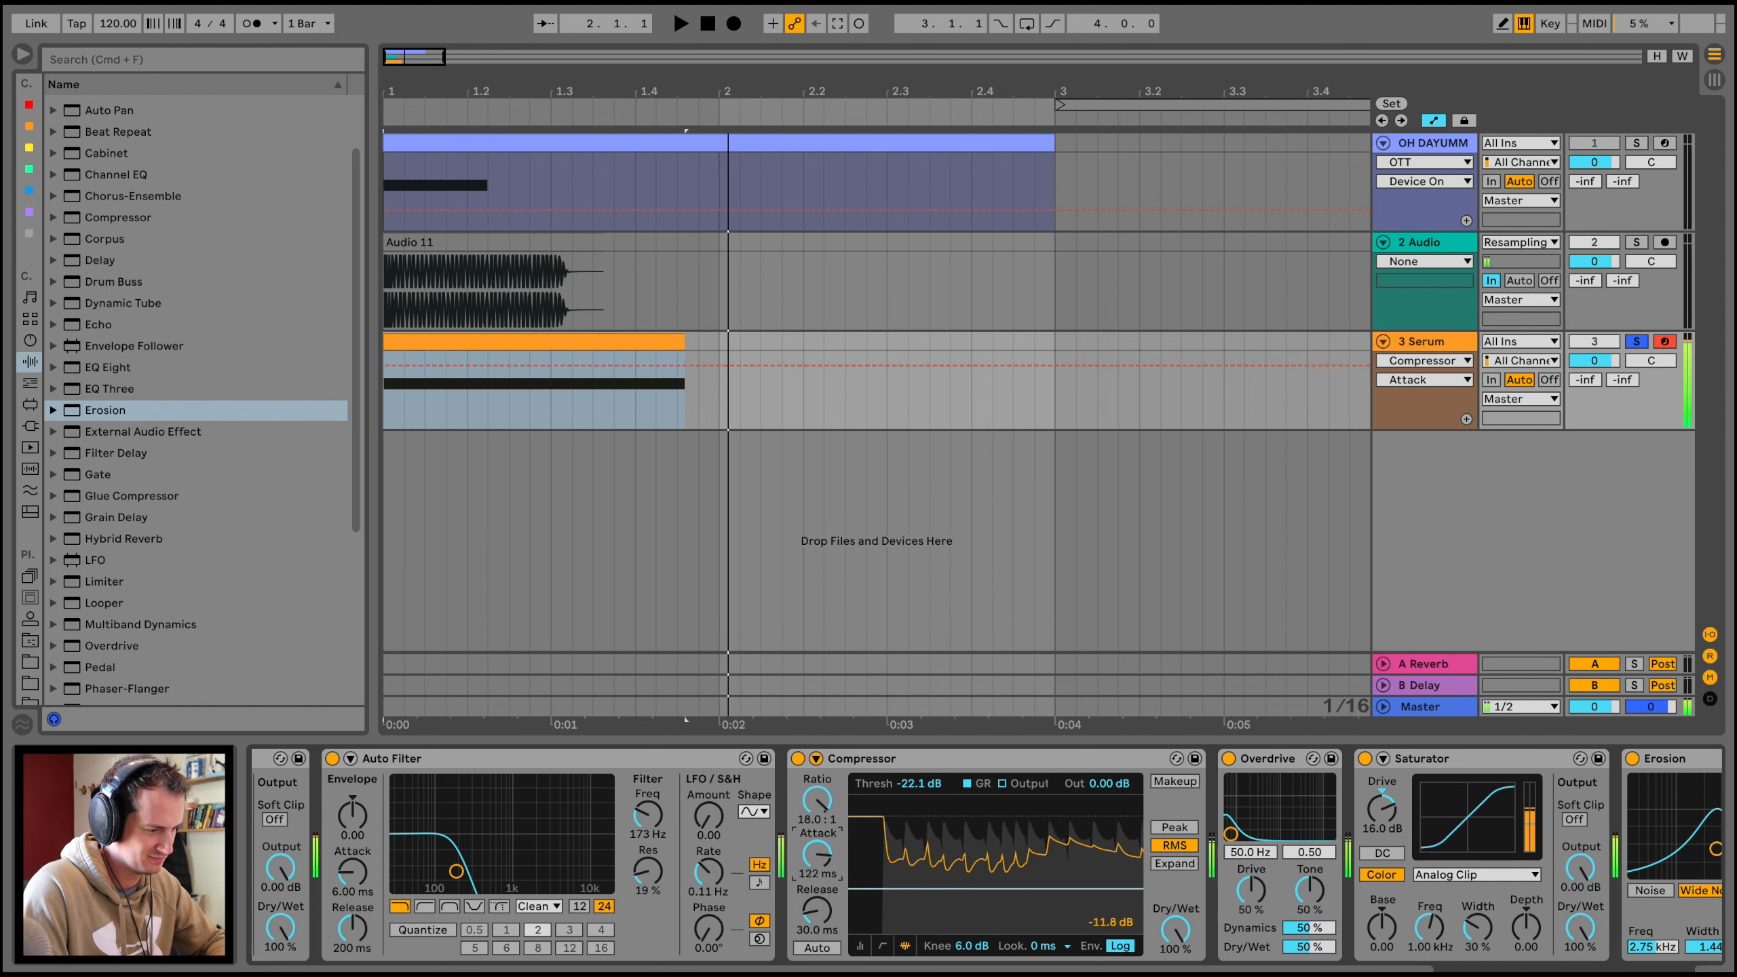
Step: Adjust the Env 2 to Mast.Tun modulation amount in Serum to about 14, and return to the oscillator view
scroll(984, 855, "left", 3)
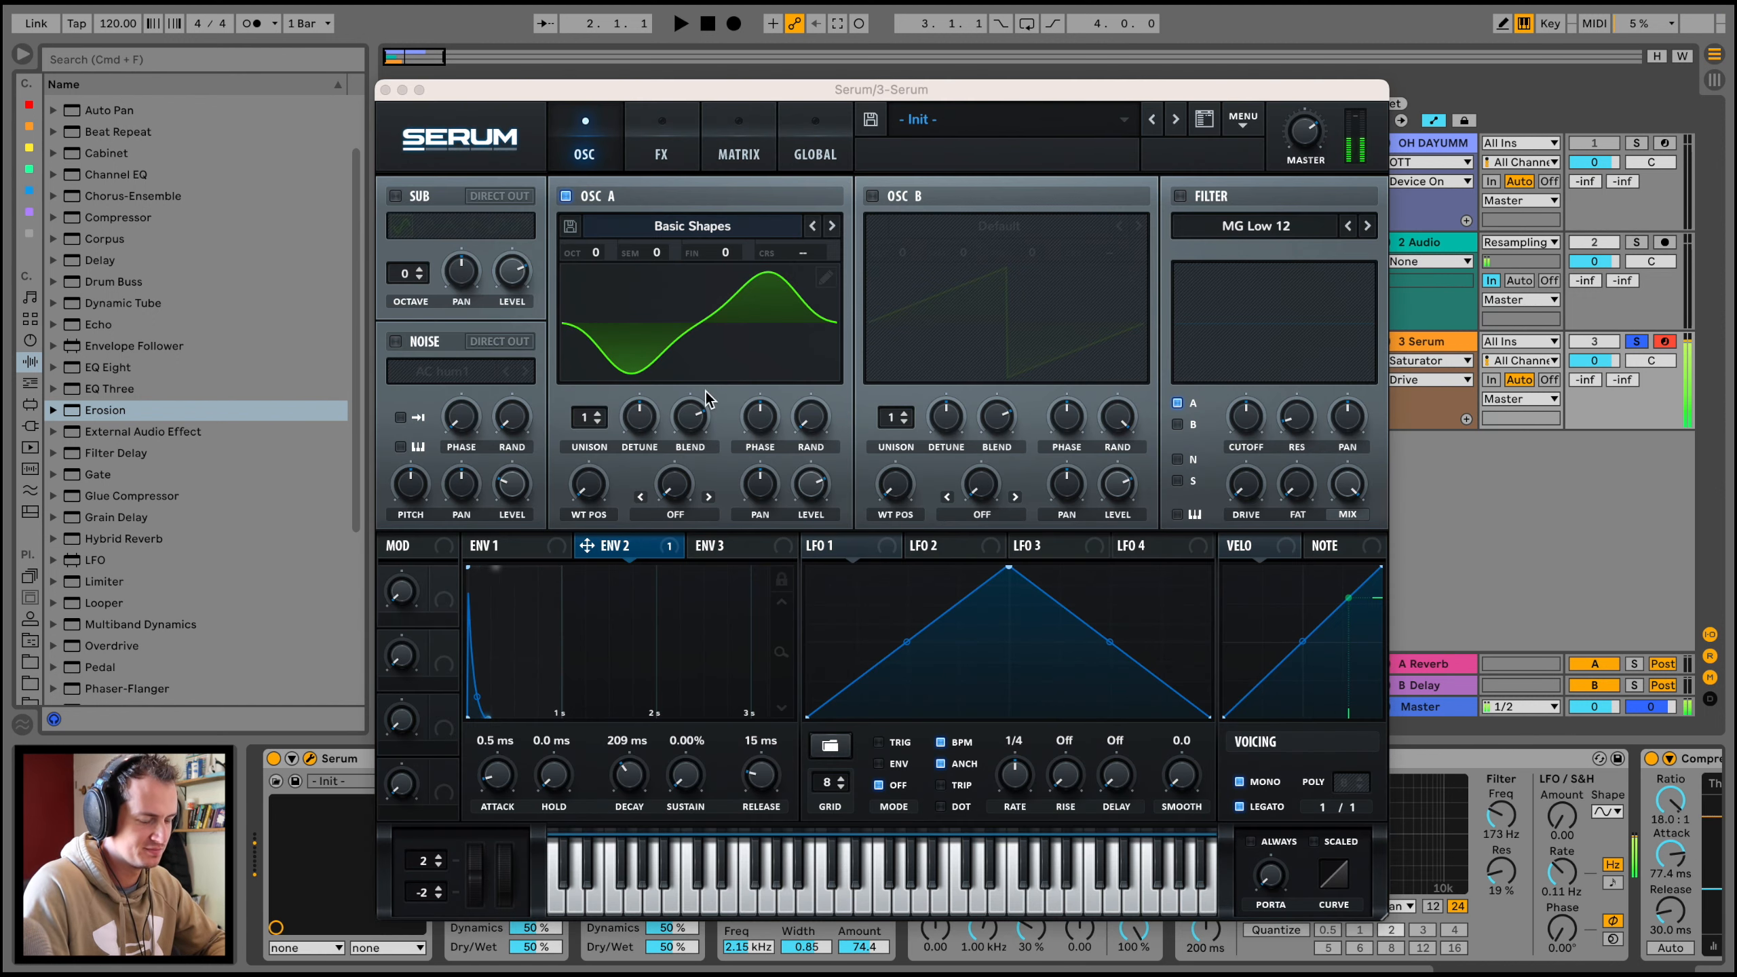
left_click(741, 137)
left_click_drag(643, 230, 706, 227)
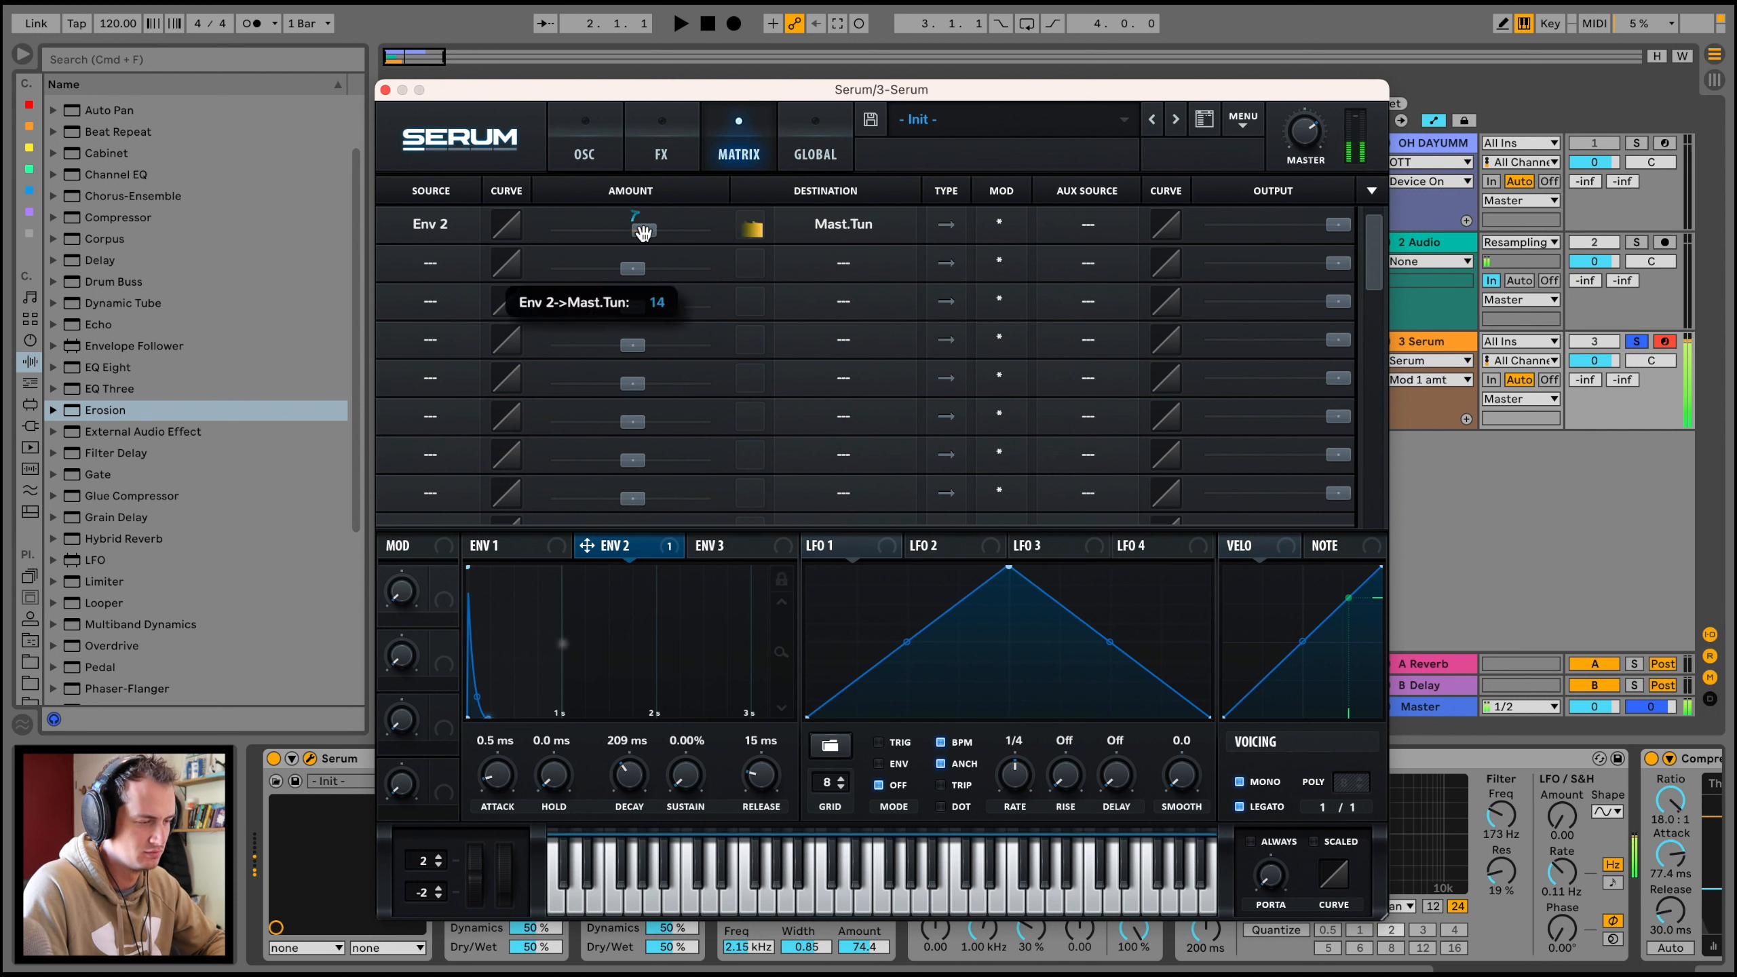
left_click(598, 143)
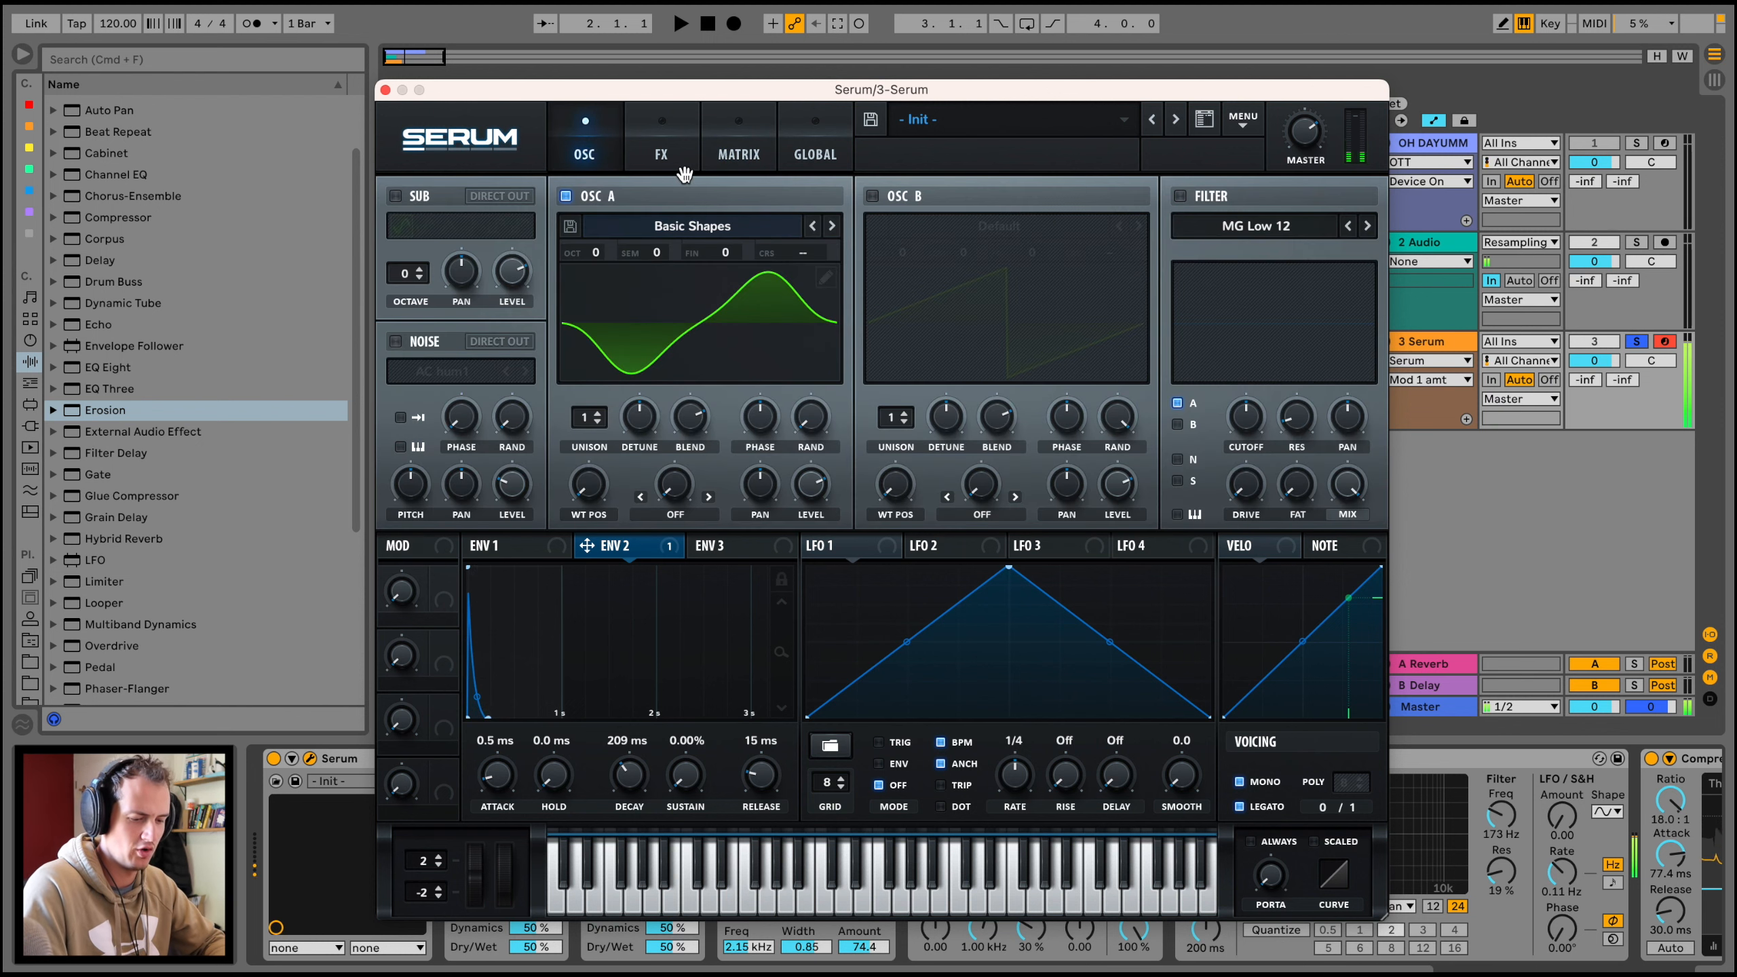
Step: Raise the fourth harmonic above the second and third in oscillator A's first wavetable frame, and close Serum
left_click(827, 277)
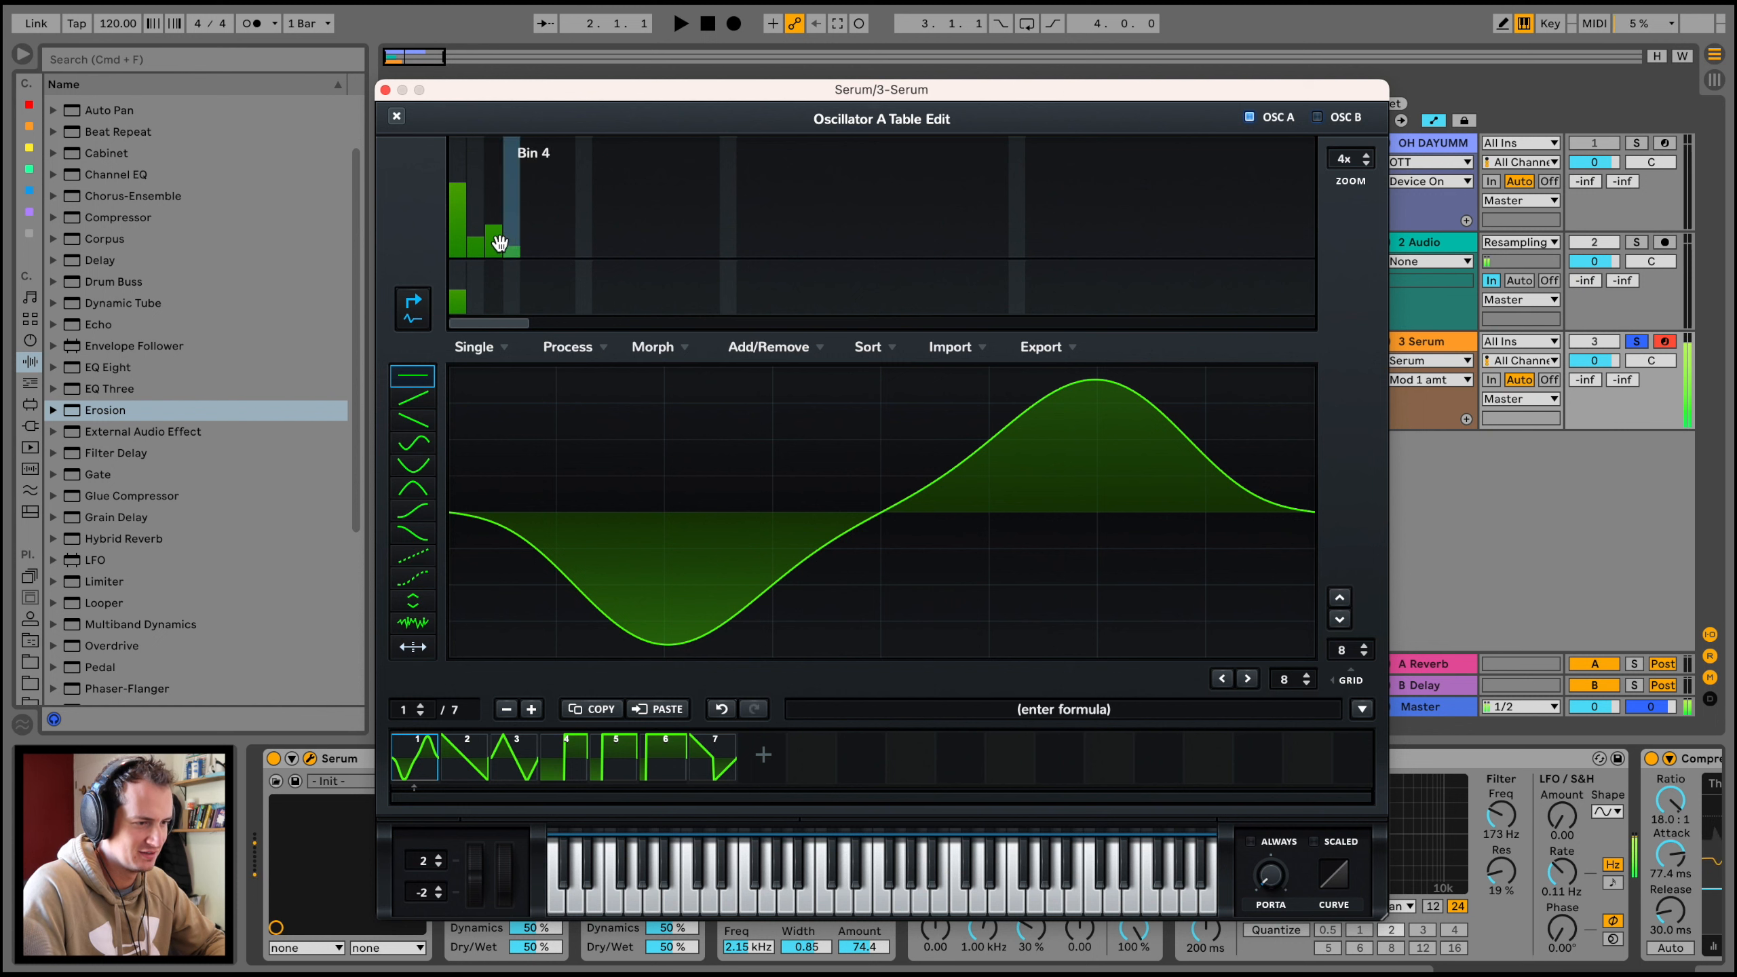
mouse_move(496, 240)
left_mouse_down()
mouse_move(516, 206)
mouse_move(481, 221)
mouse_move(477, 252)
mouse_move(516, 228)
left_mouse_up()
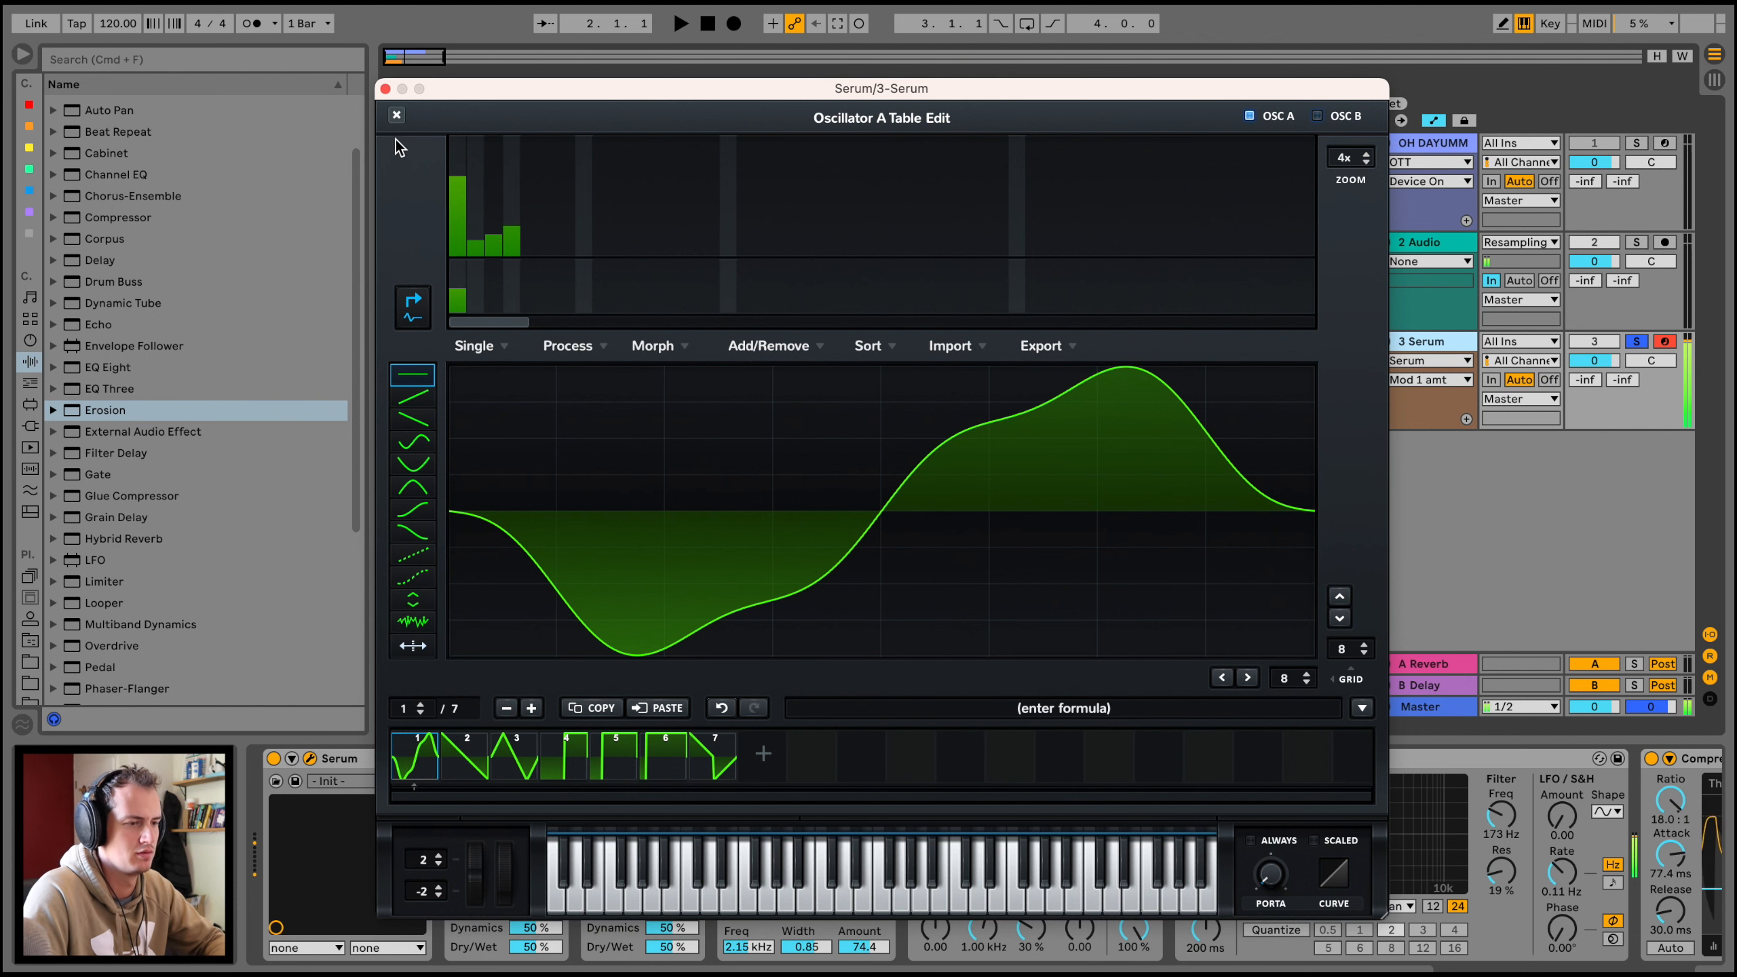
left_click(396, 114)
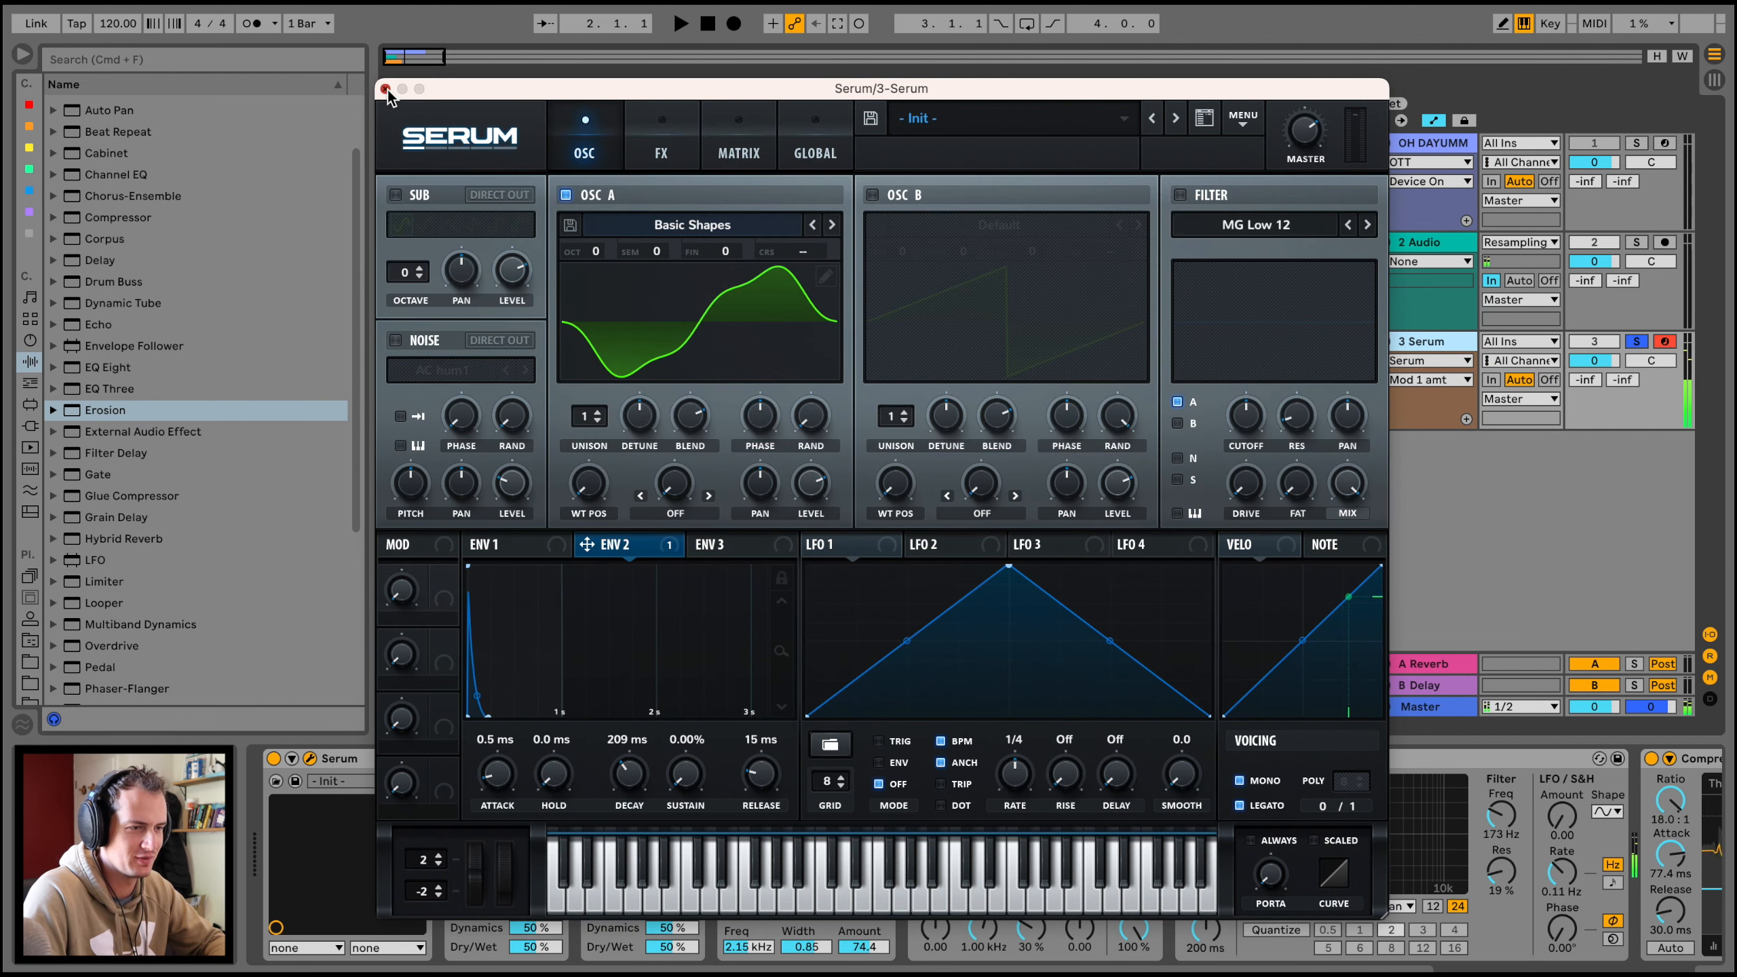
left_click(385, 89)
Step: Set the Auto Filter's resonance to 0%
left_click(1501, 870)
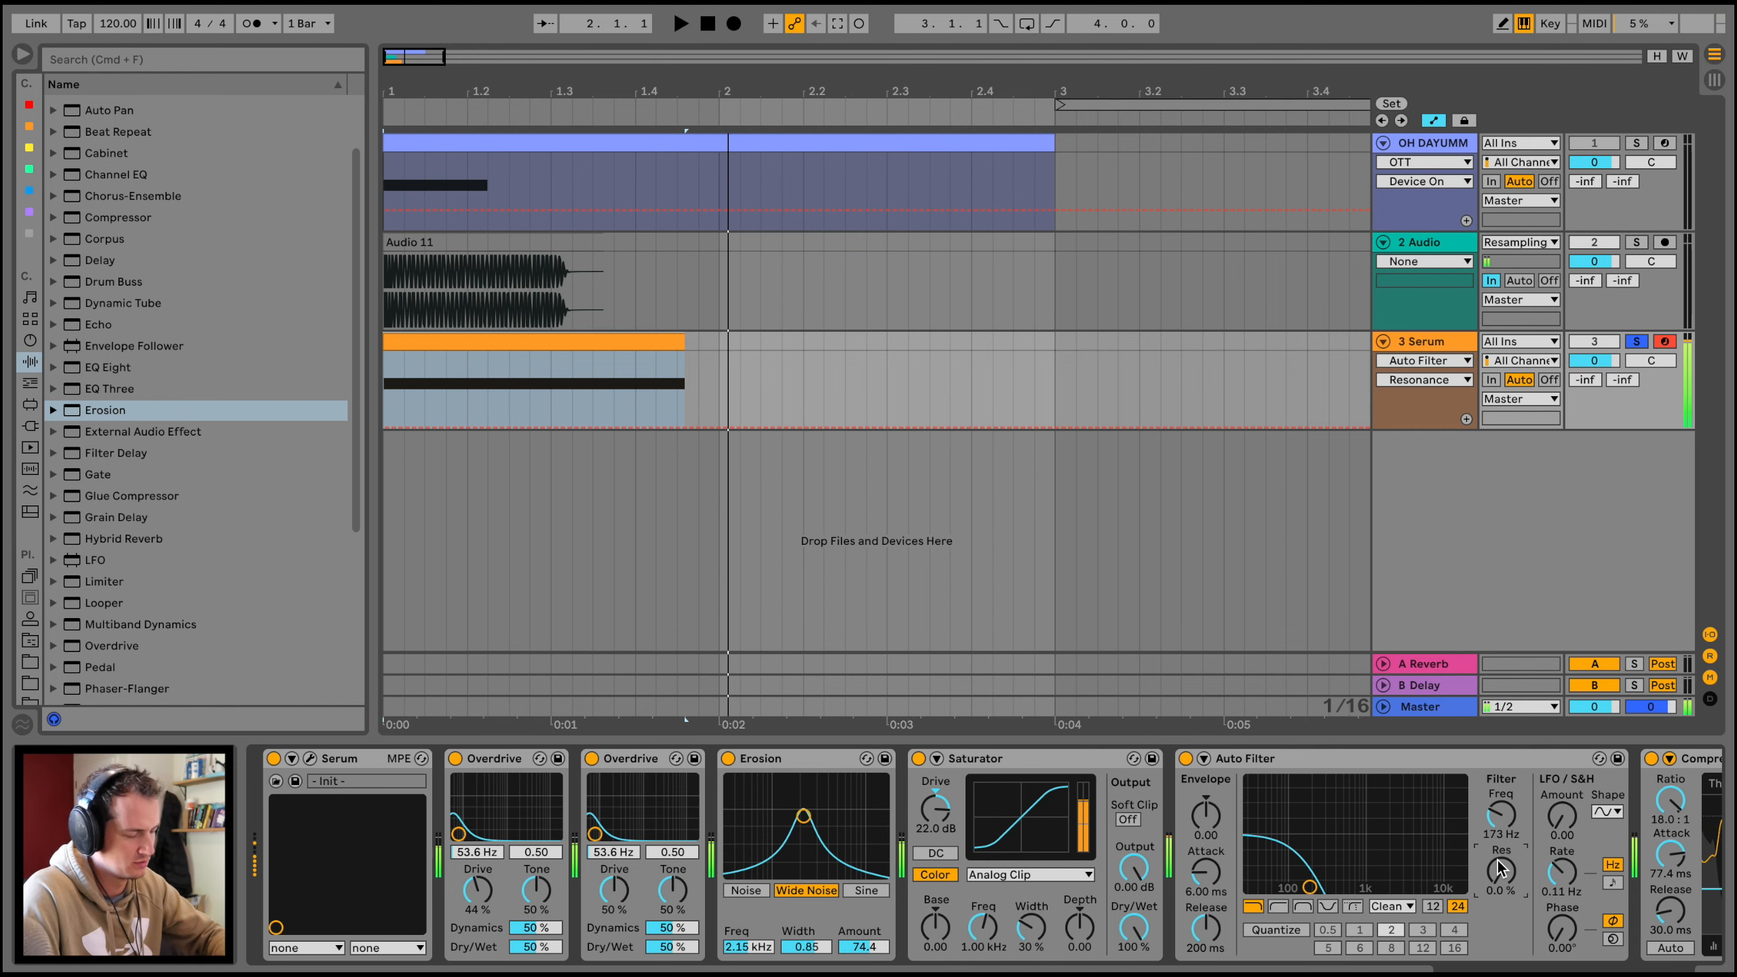
Step: Raise the Env 2 to Mast.Tun modulation amount slightly in Serum and set Env 2's decay to about 183 ms
key("super+alt+p")
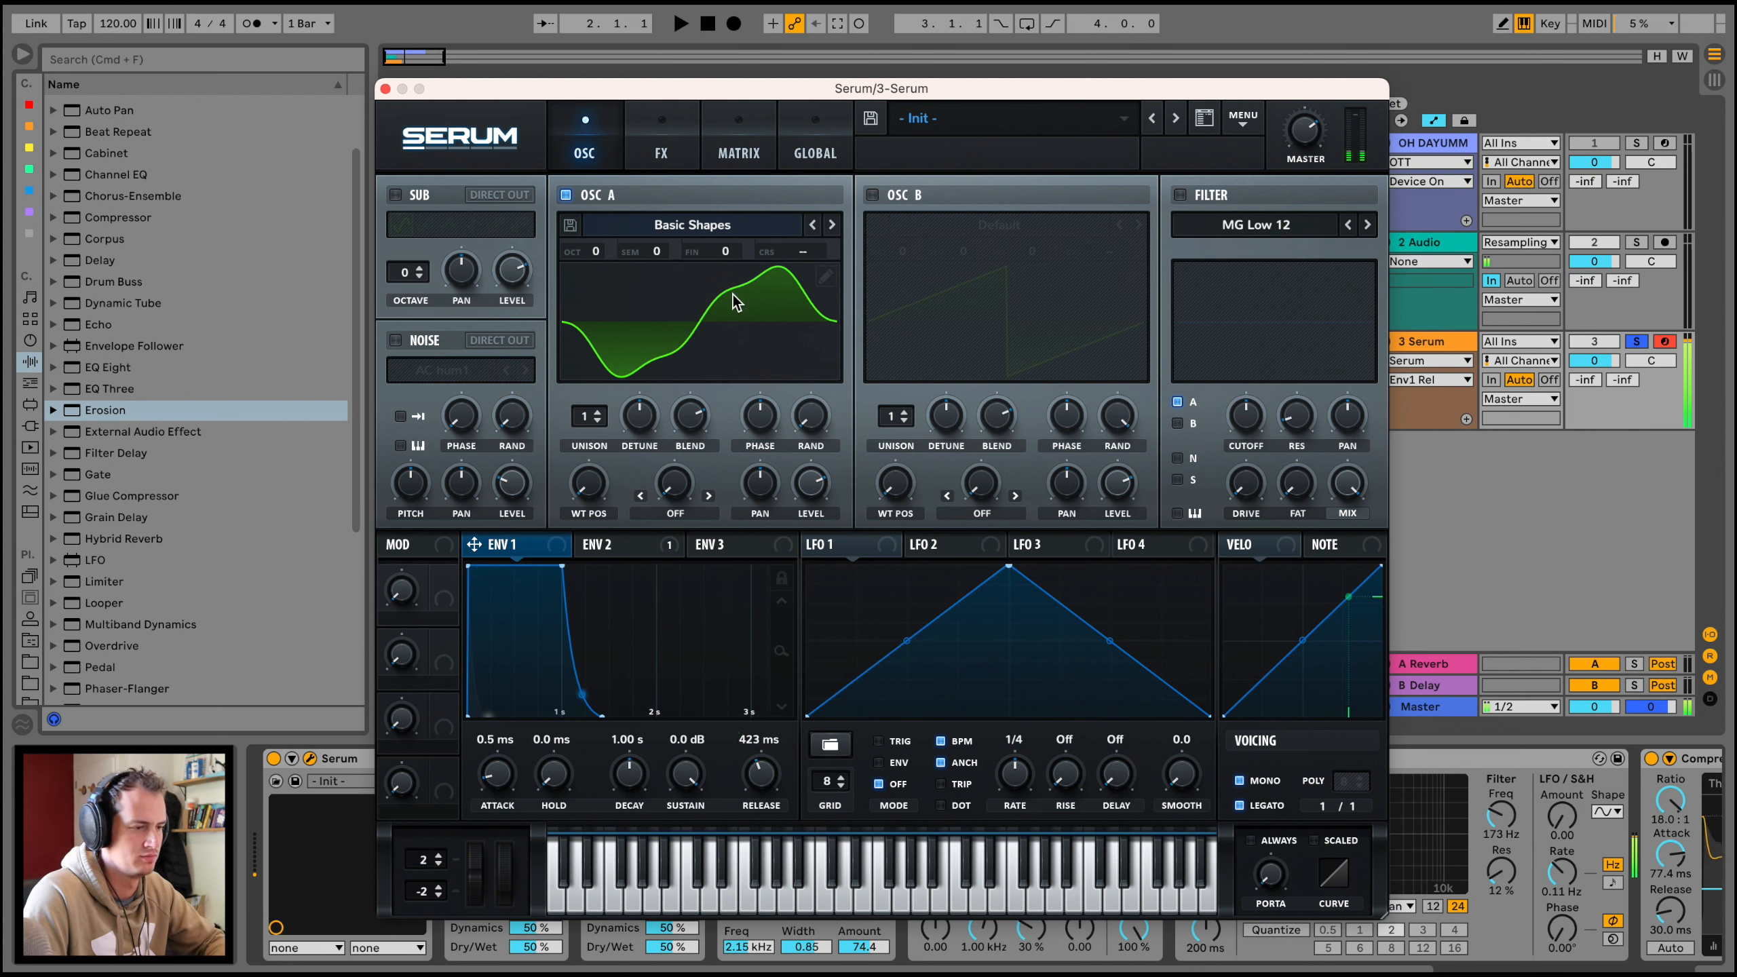
left_click(686, 138)
left_click(730, 130)
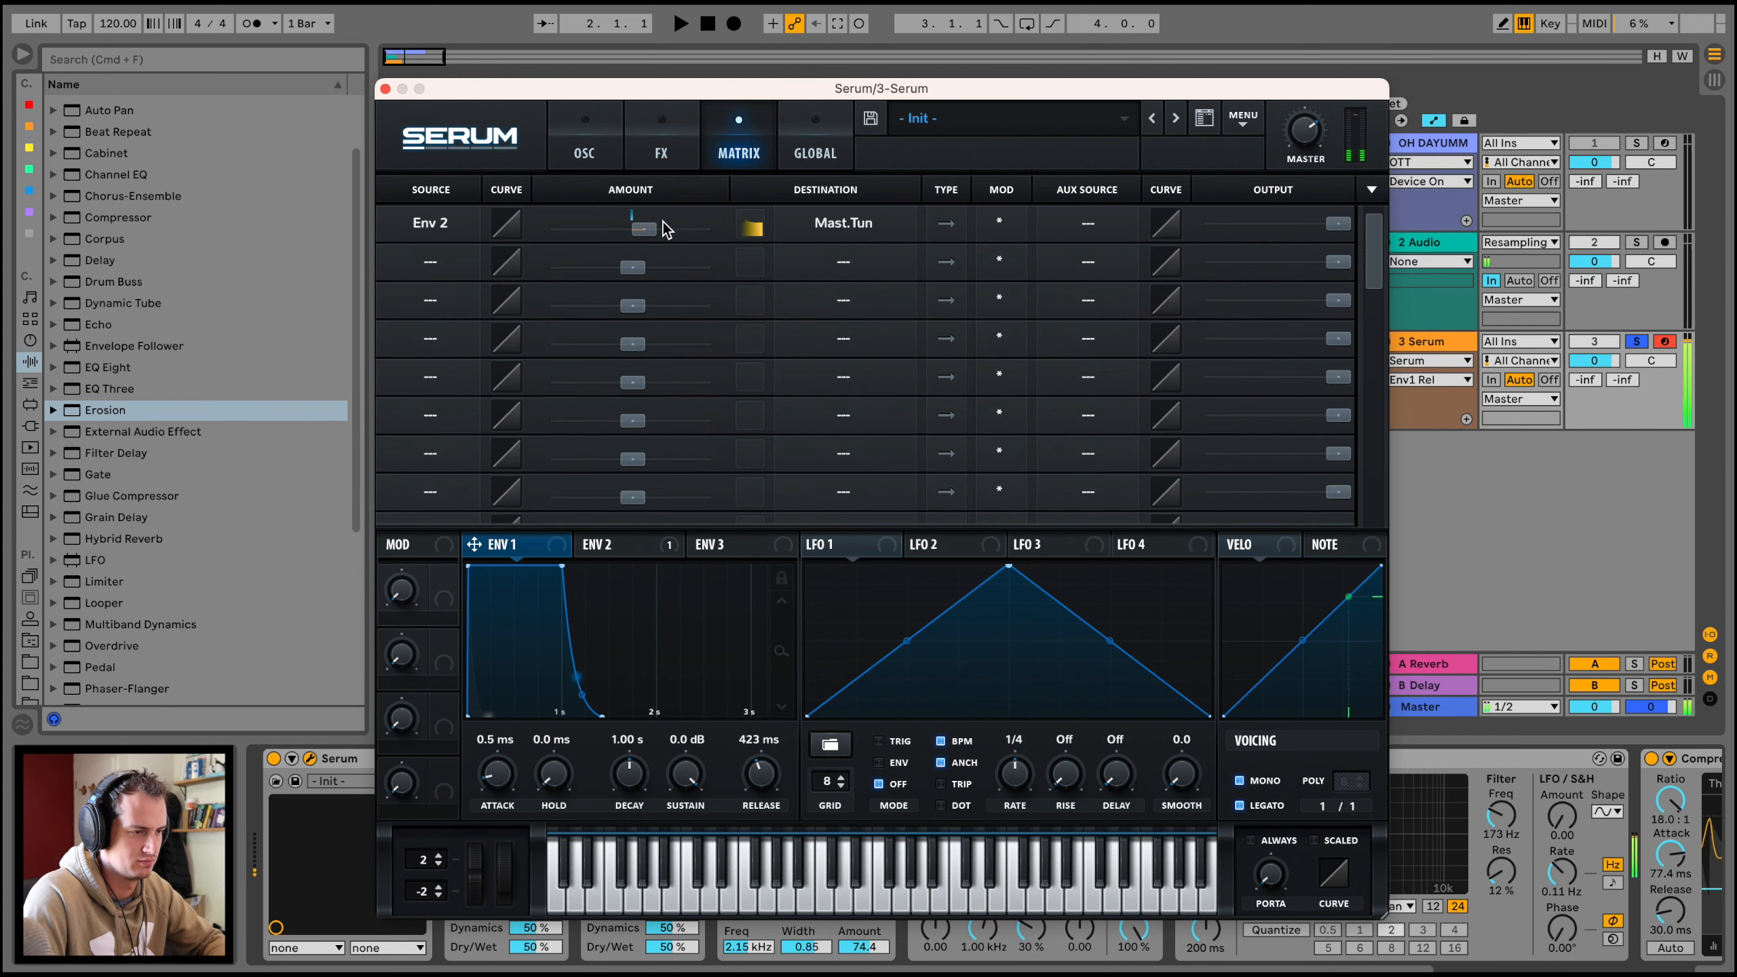
mouse_move(643, 230)
left_mouse_down()
mouse_move(559, 232)
mouse_move(743, 236)
mouse_move(659, 246)
left_mouse_up()
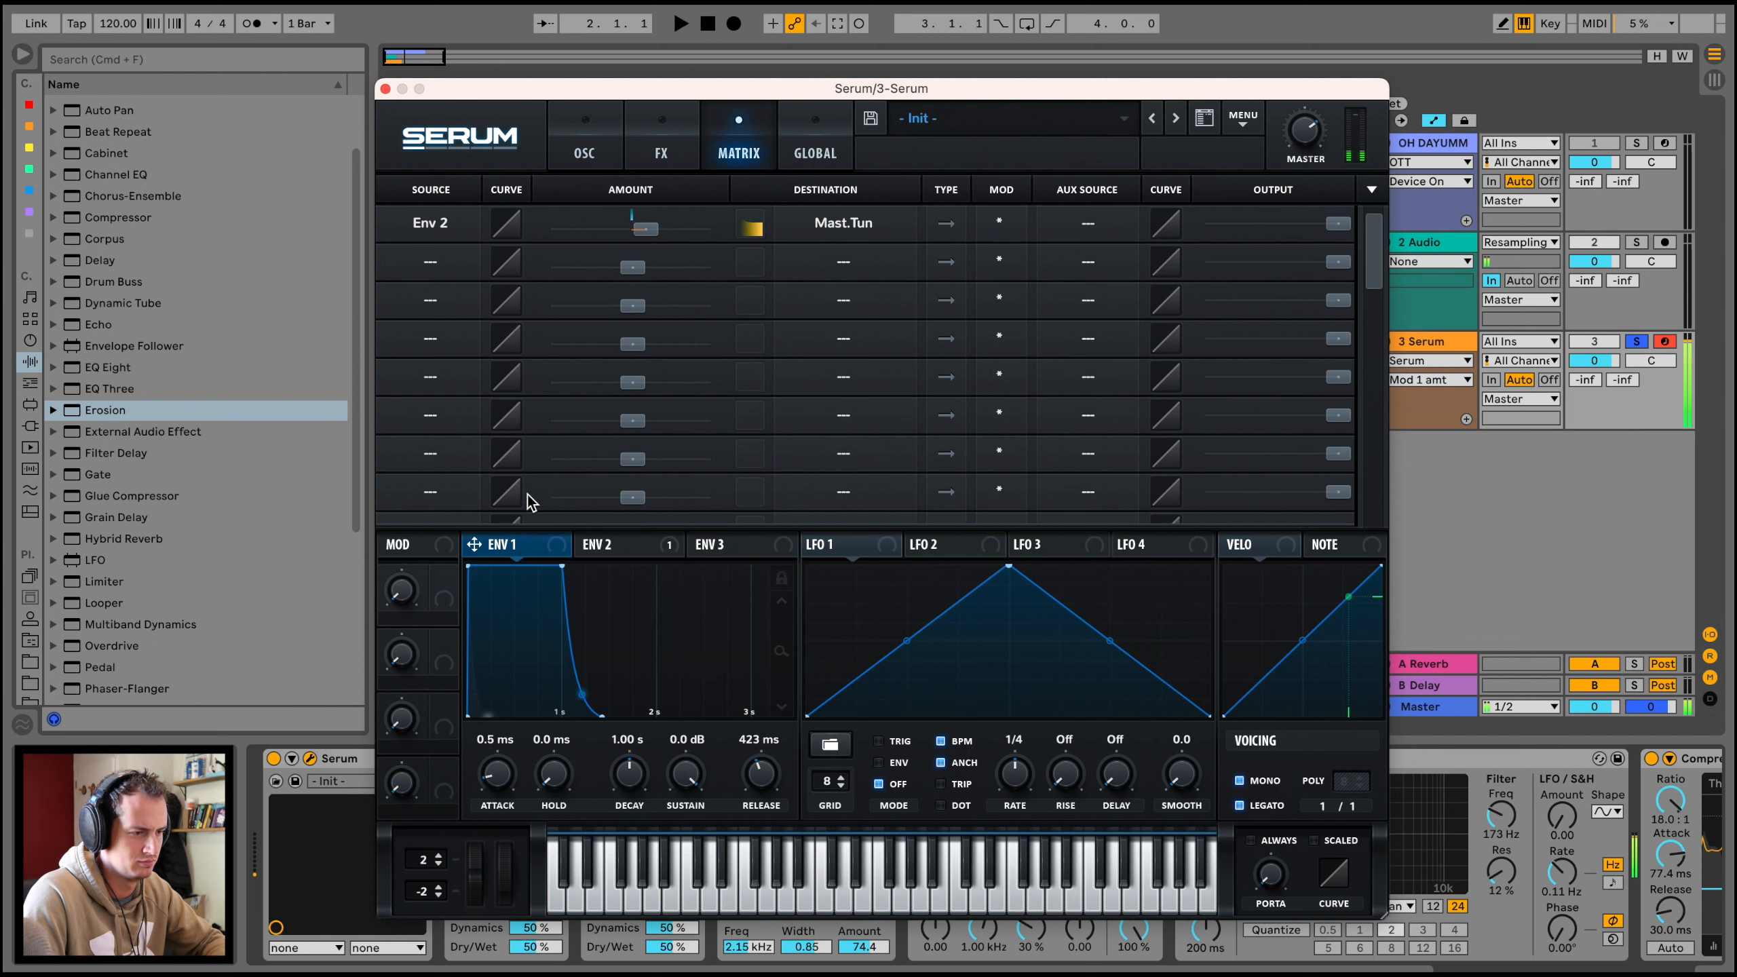
left_click(595, 548)
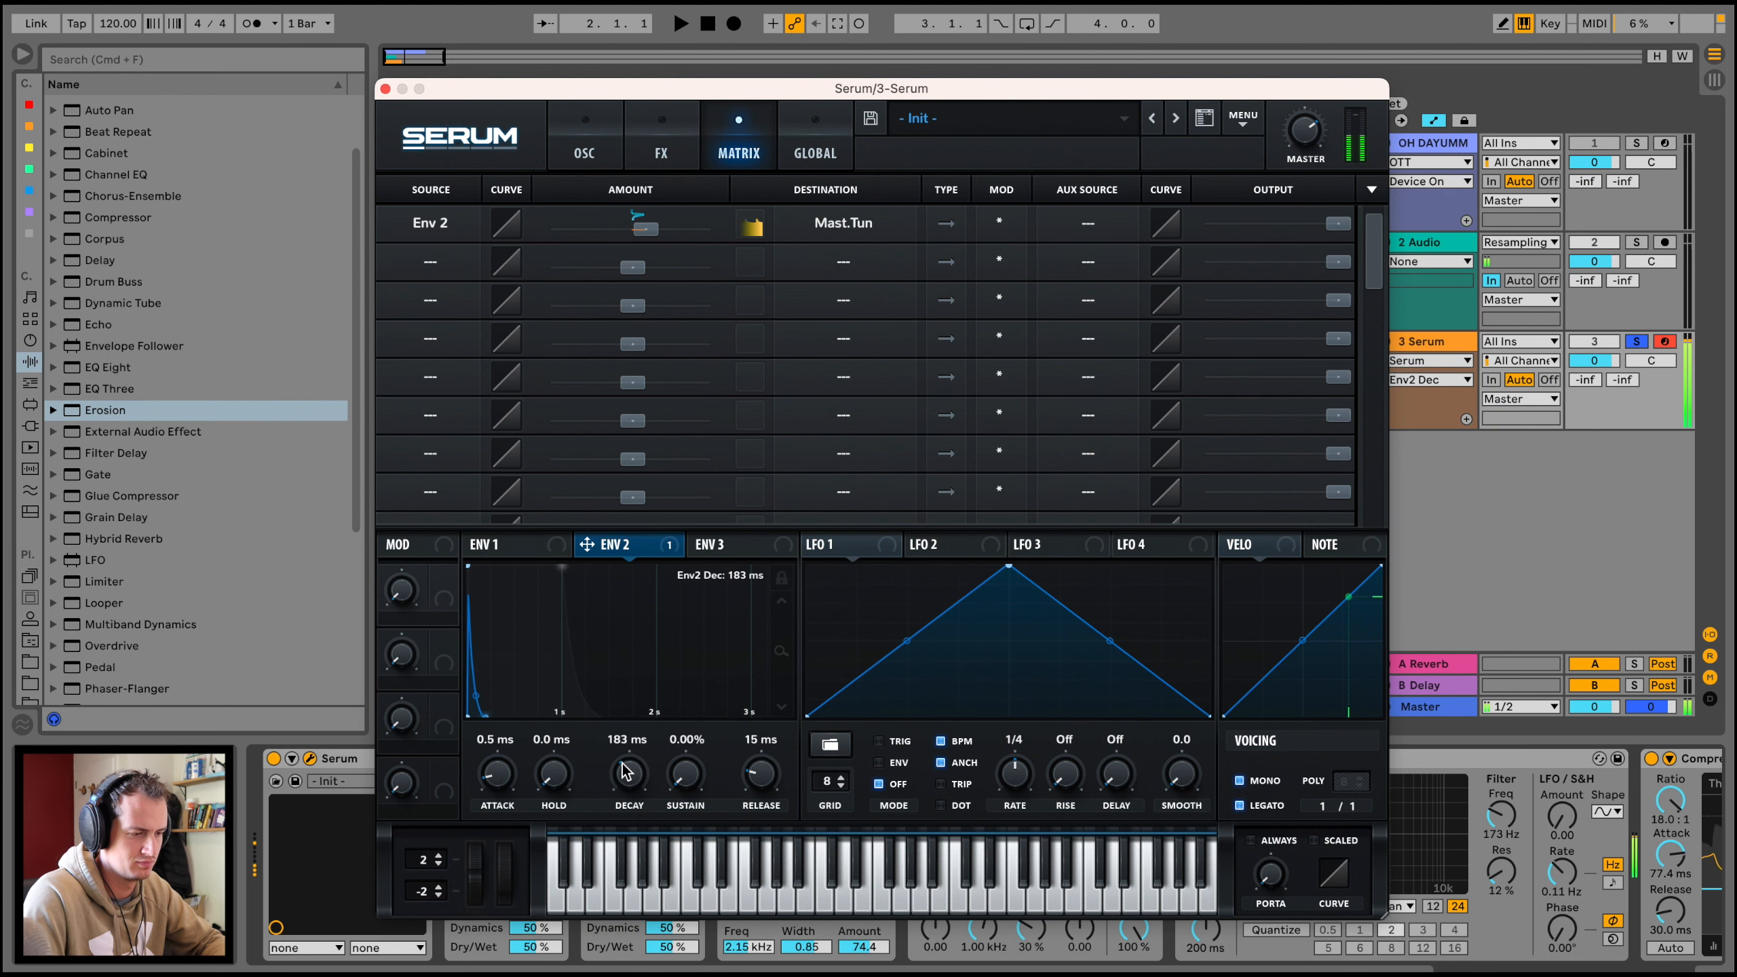
left_click(388, 88)
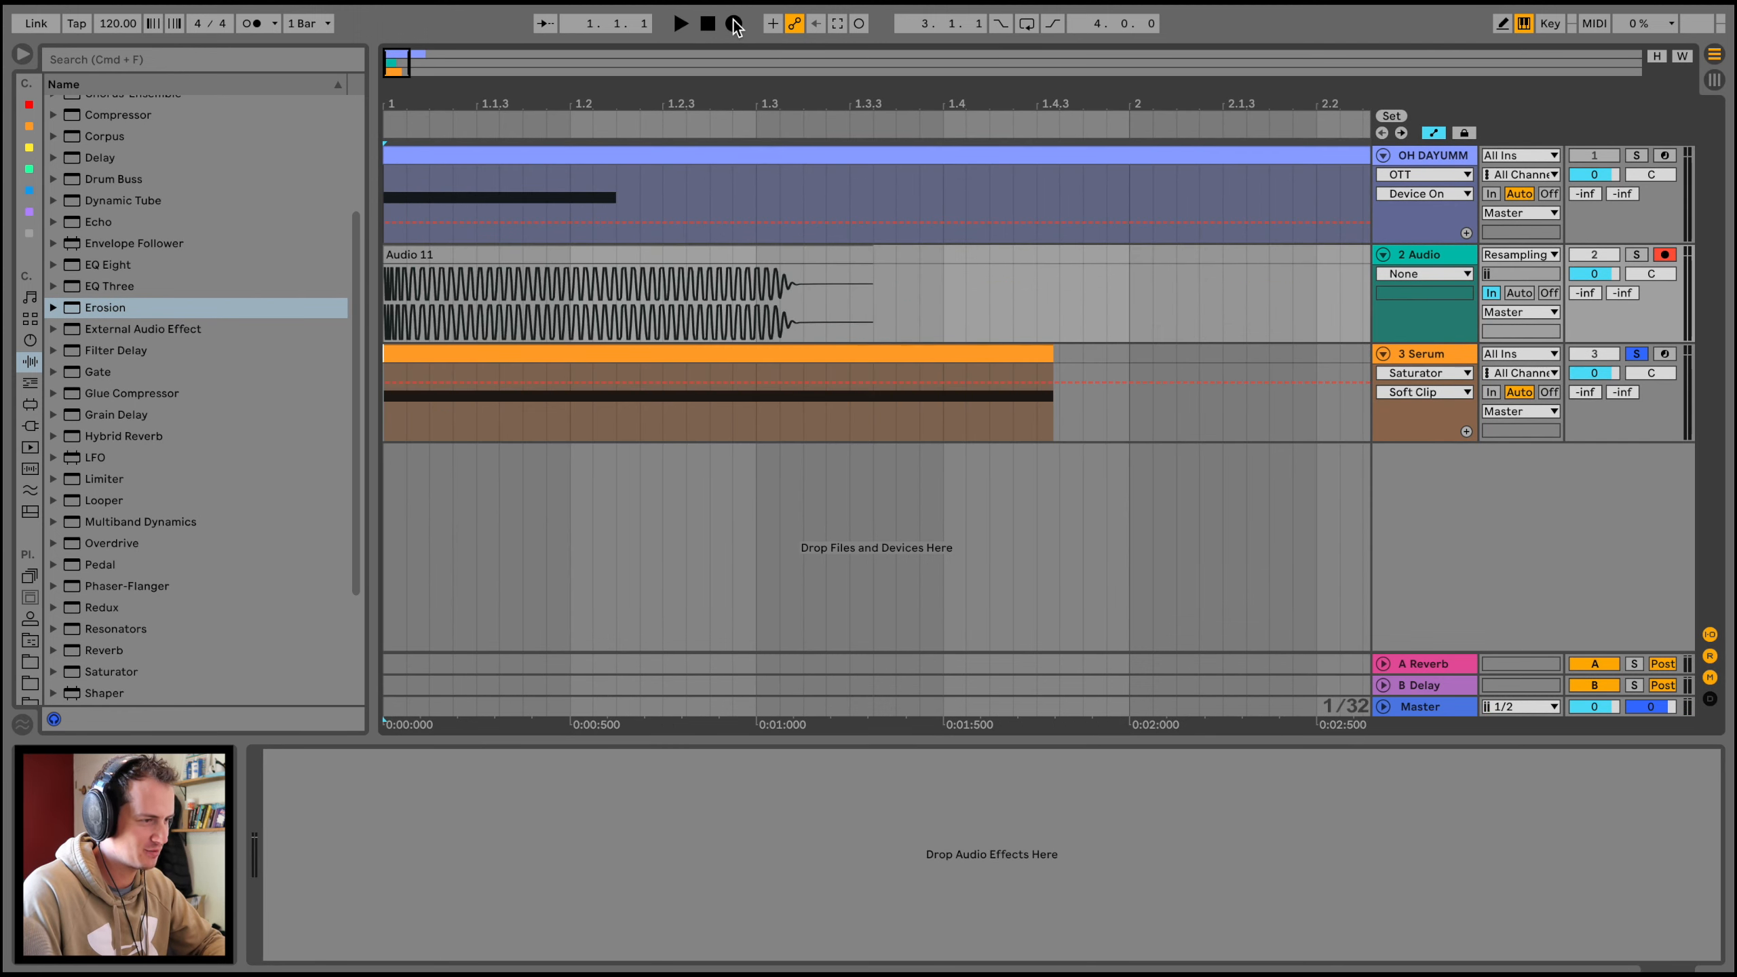
Step: Record the Serum bass onto the 2 Audio track by resampling, and view the recorded clip's waveform
left_click(732, 24)
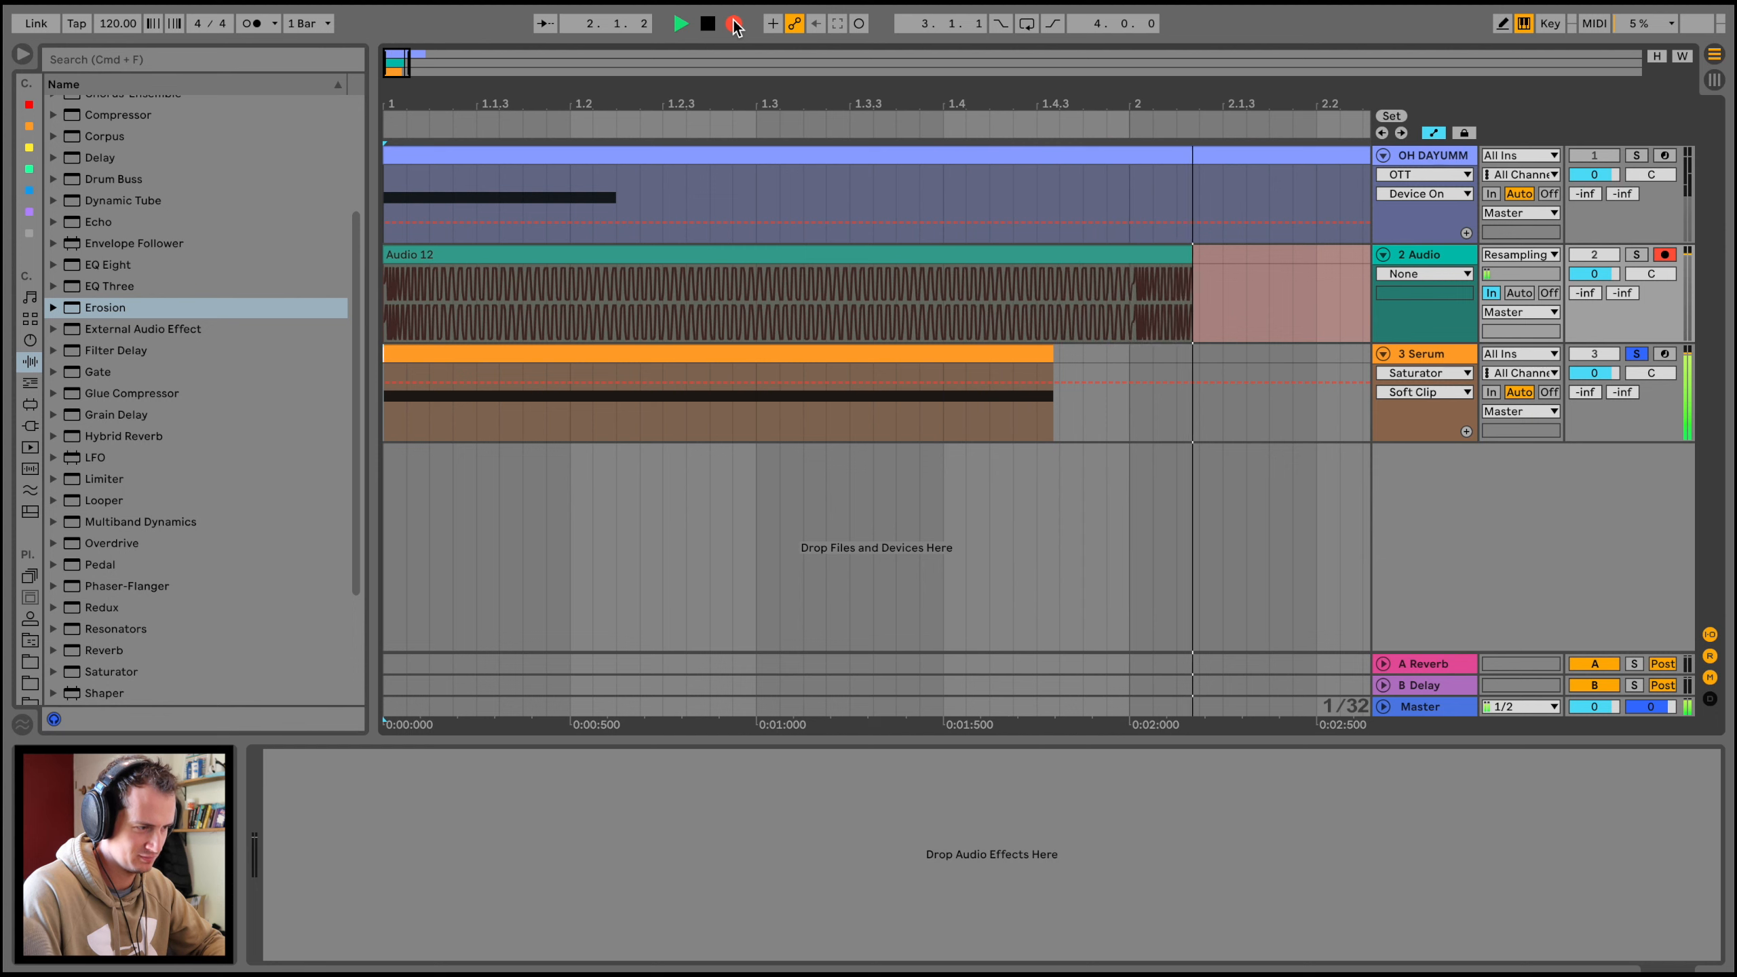
key("space")
left_click_drag(385, 98, 386, 67)
left_click_drag(886, 100, 886, 71)
key("space")
key("space")
Step: Set the drive of the Saturator after the Compressor to 14.3 dB while auditioning the bass
double_click(1437, 350)
key("space")
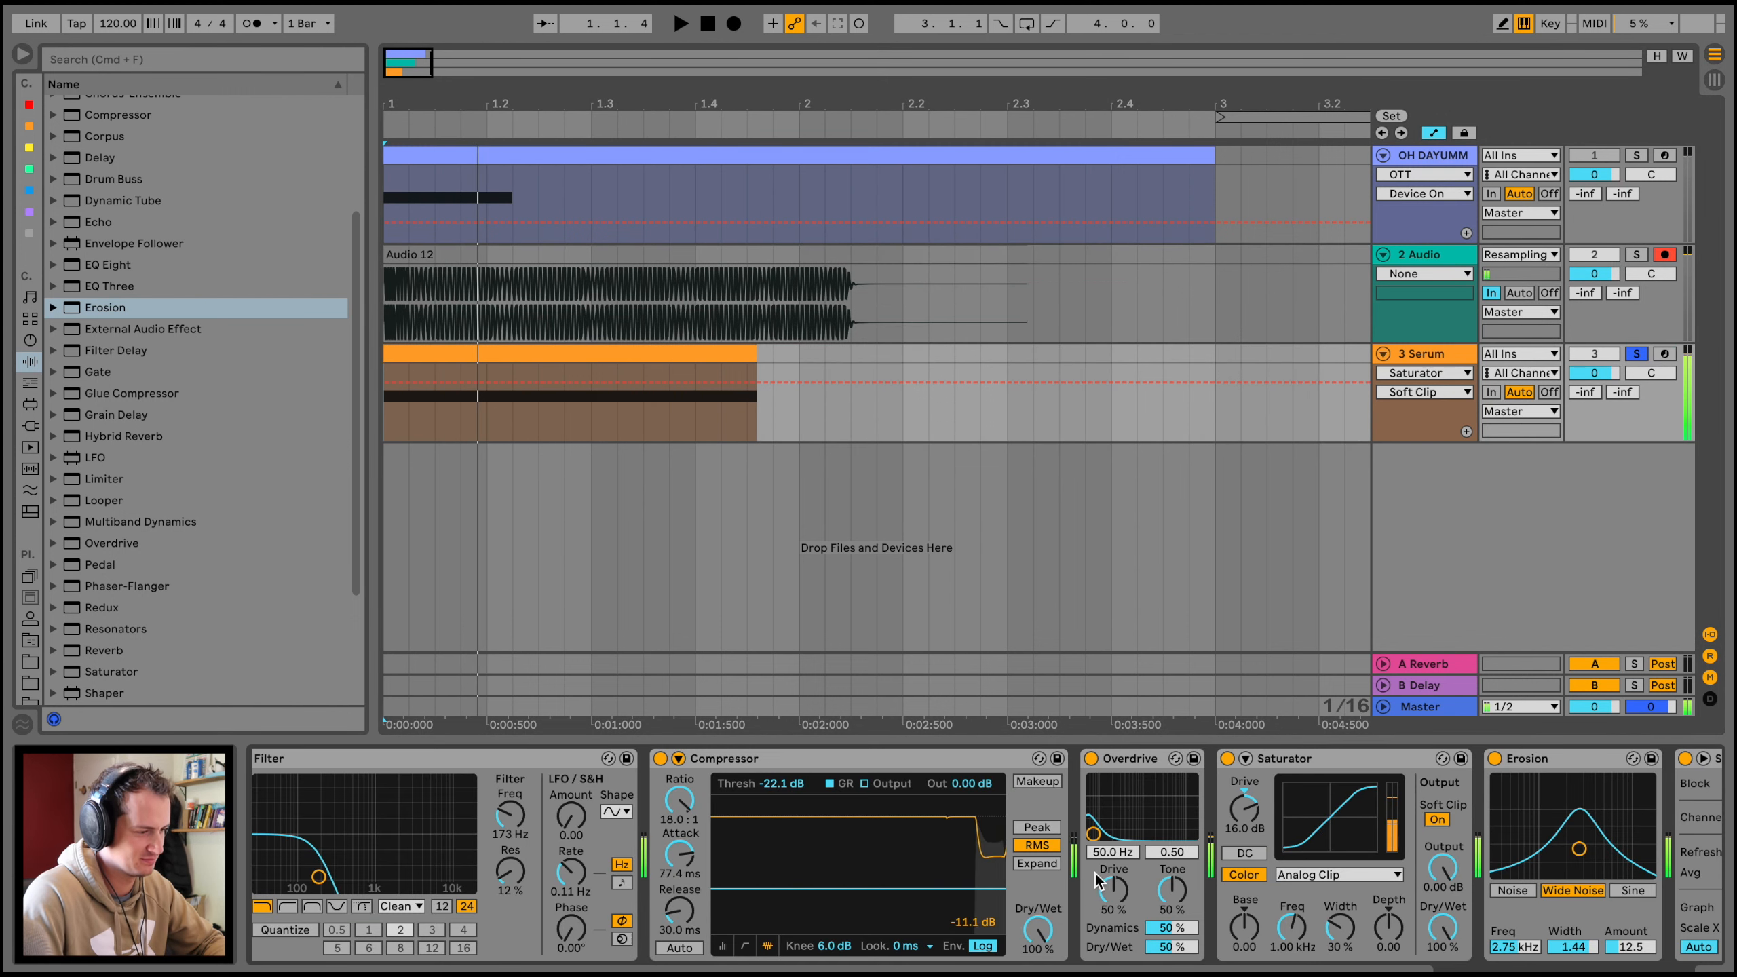
mouse_move(1244, 809)
left_mouse_down()
mouse_move(1244, 841)
mouse_move(1245, 772)
mouse_move(1245, 826)
left_mouse_up()
key("space")
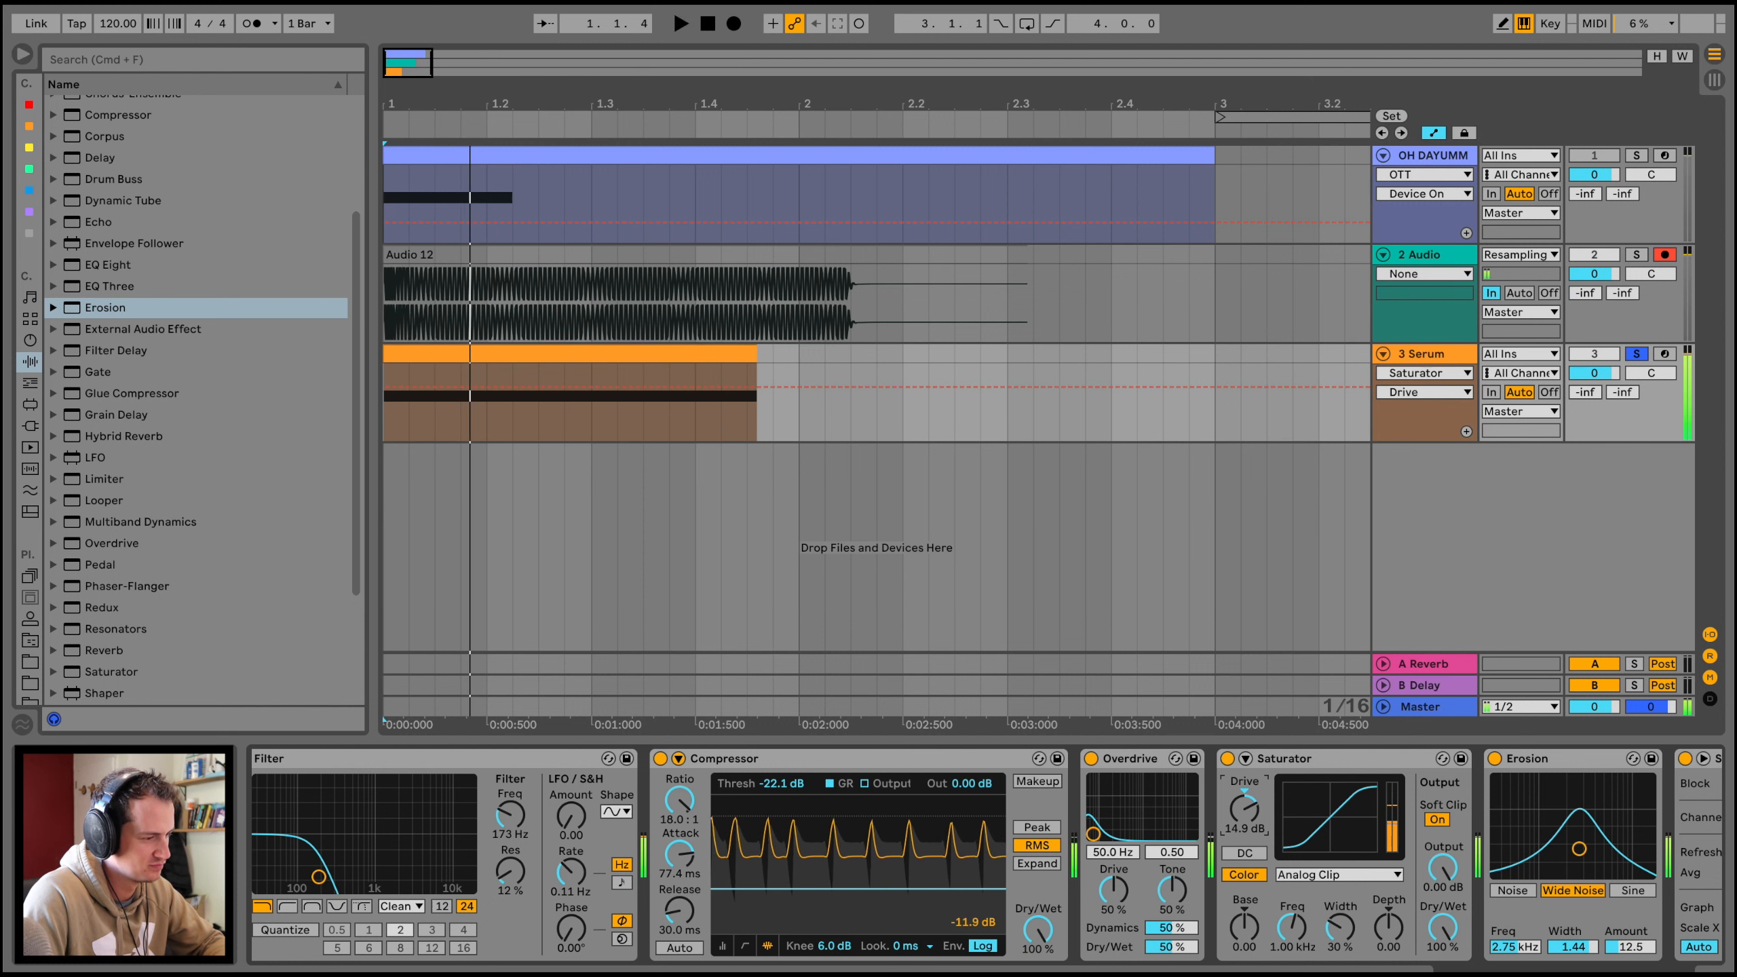
key("space")
scroll(1121, 814, "right", 5)
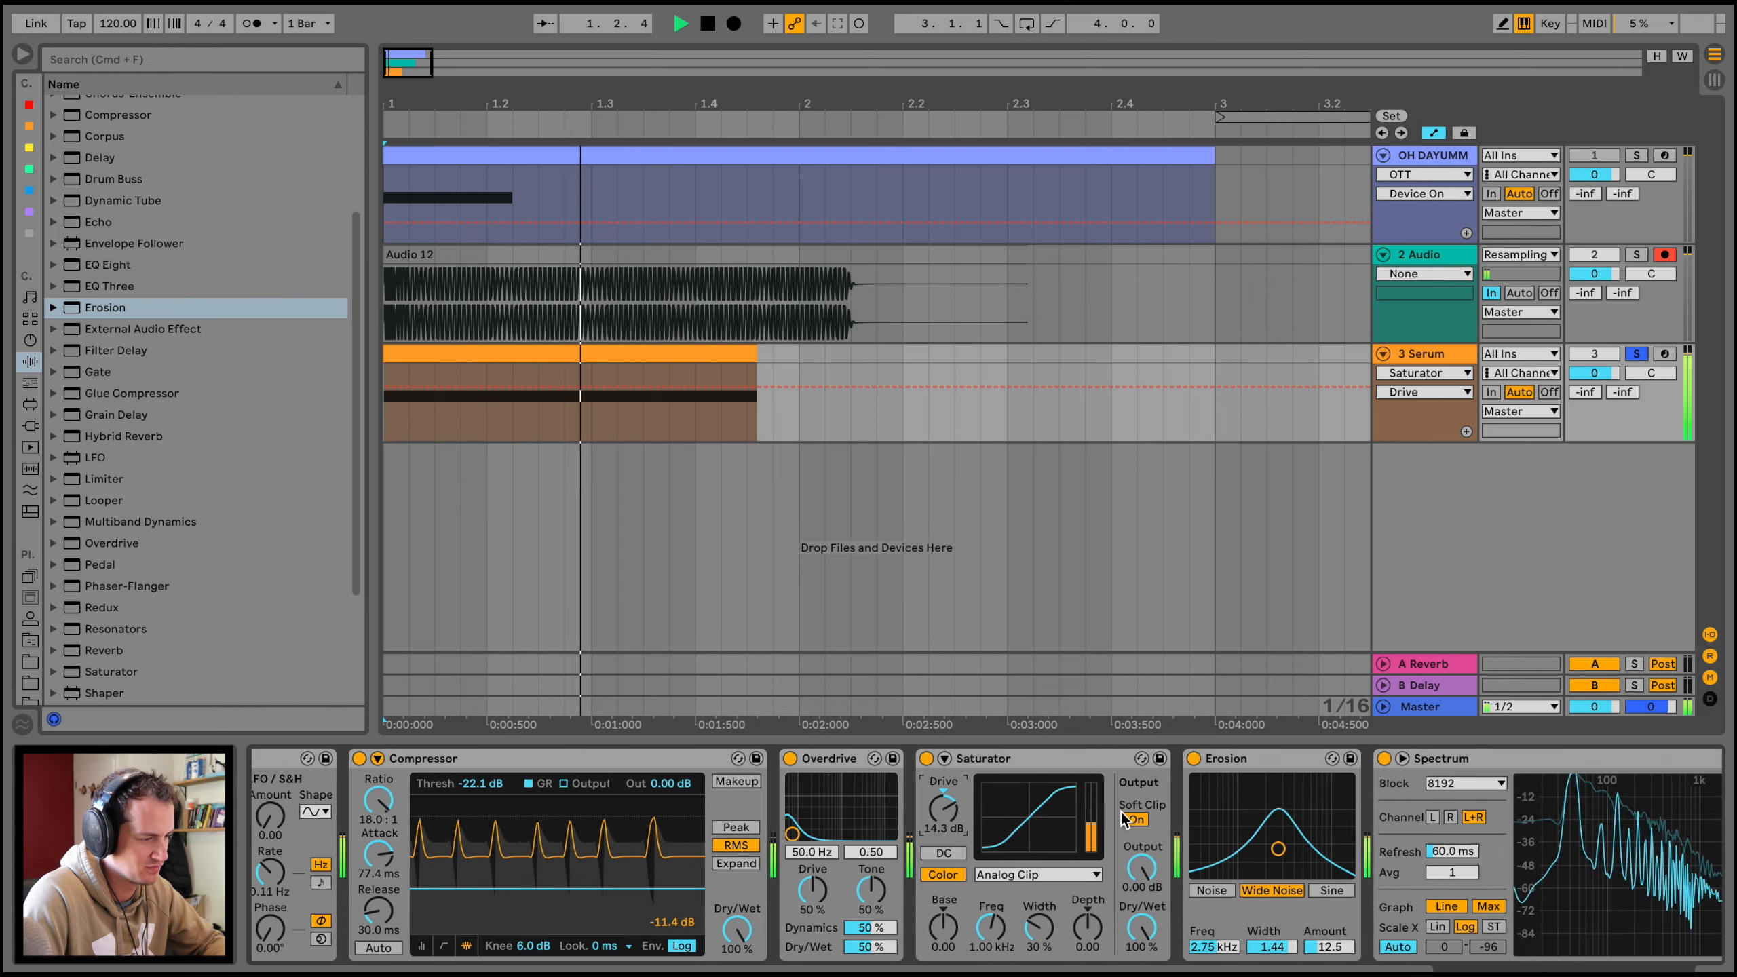
key("space")
Step: Insert the Multiband Dynamics OTT preset between the Compressor and the Overdrive, and arm the Serum track
scroll(198, 479, "down", 1)
left_click(53, 488)
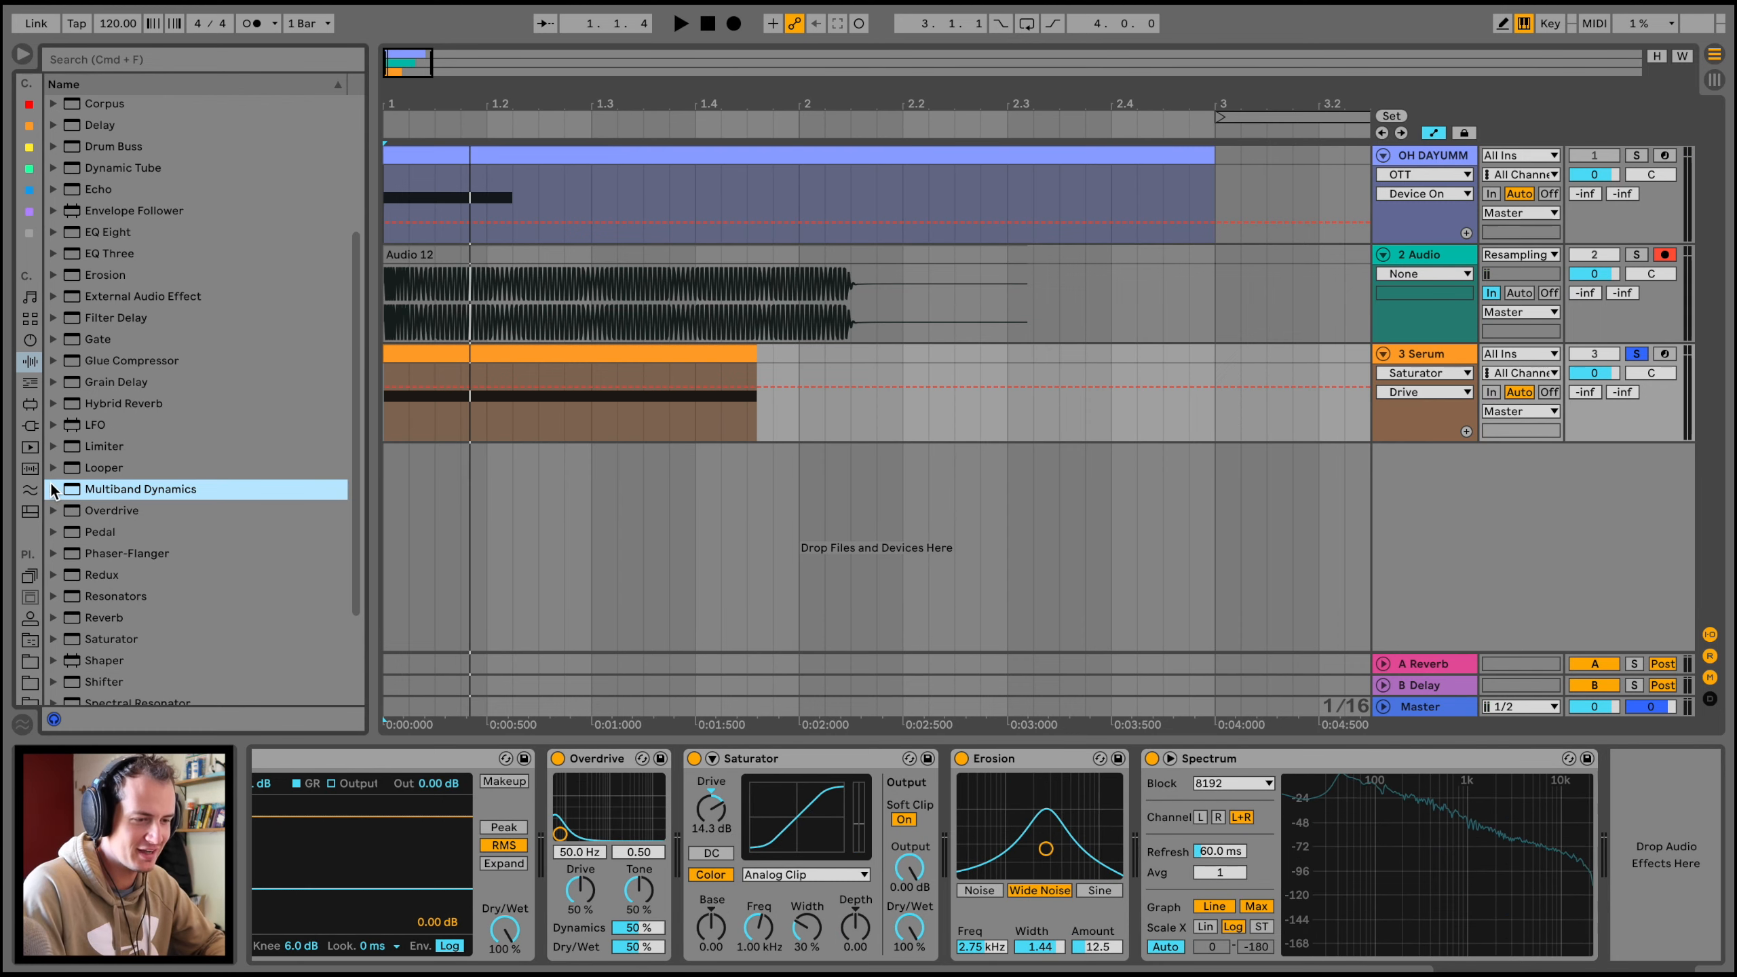
mouse_move(128, 644)
left_mouse_down()
mouse_move(612, 872)
mouse_move(529, 866)
left_mouse_up()
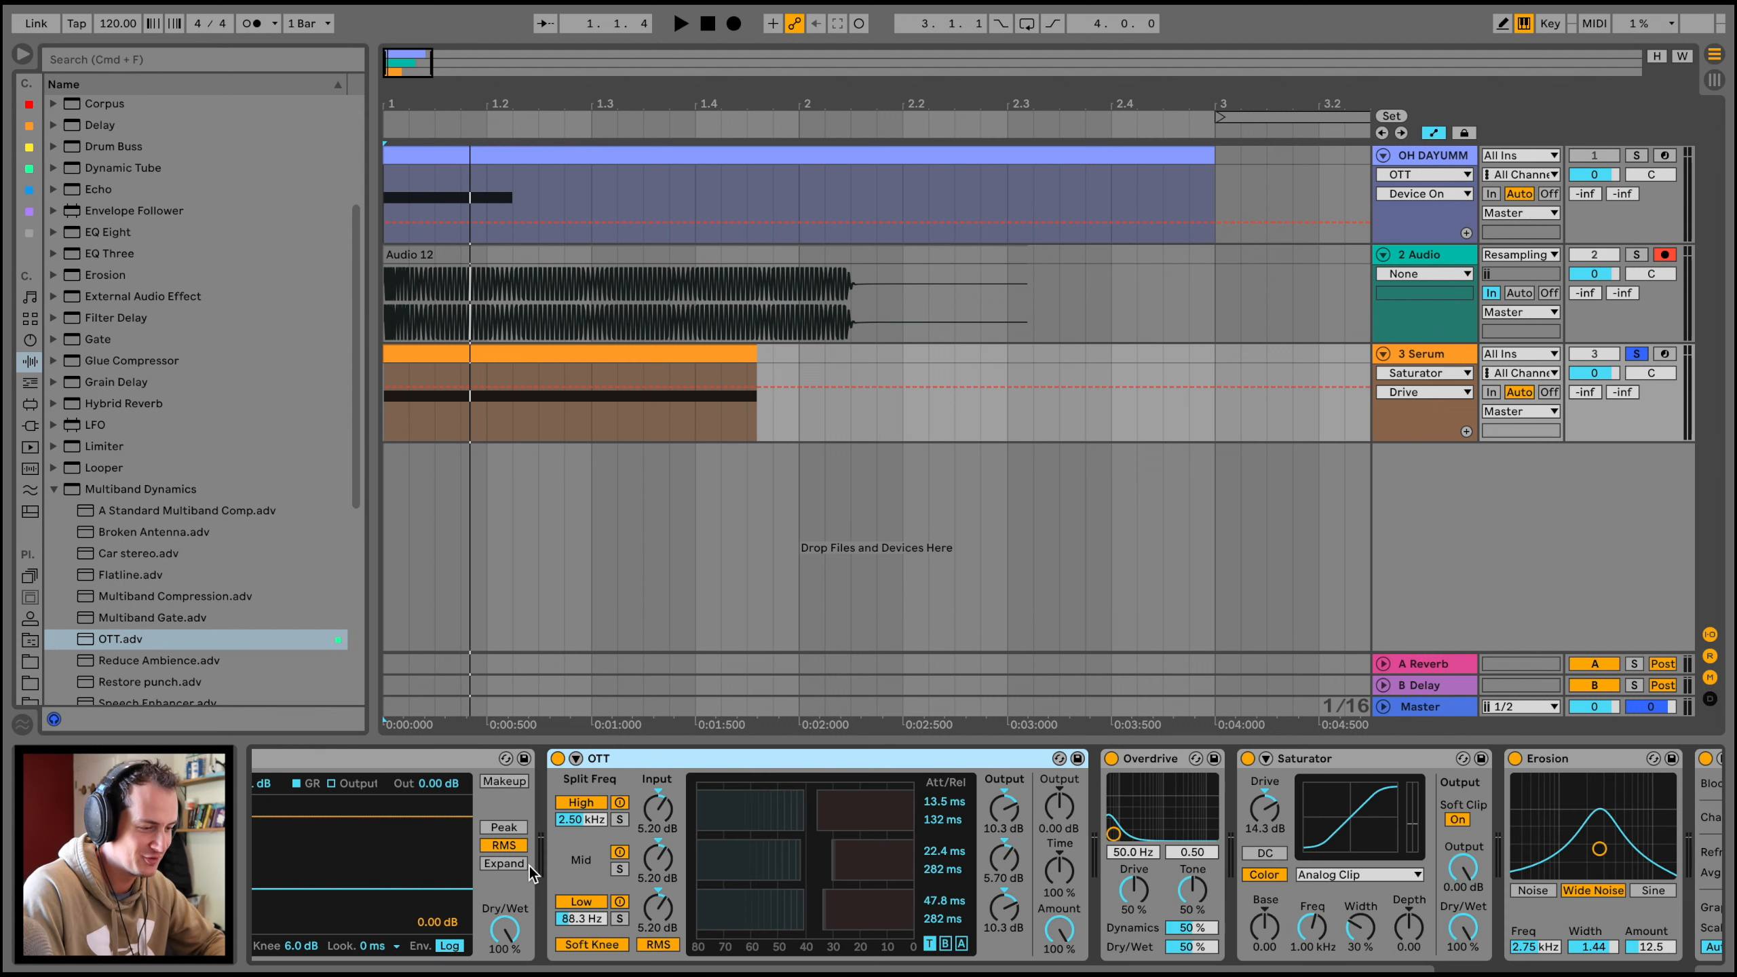
left_click(1671, 355)
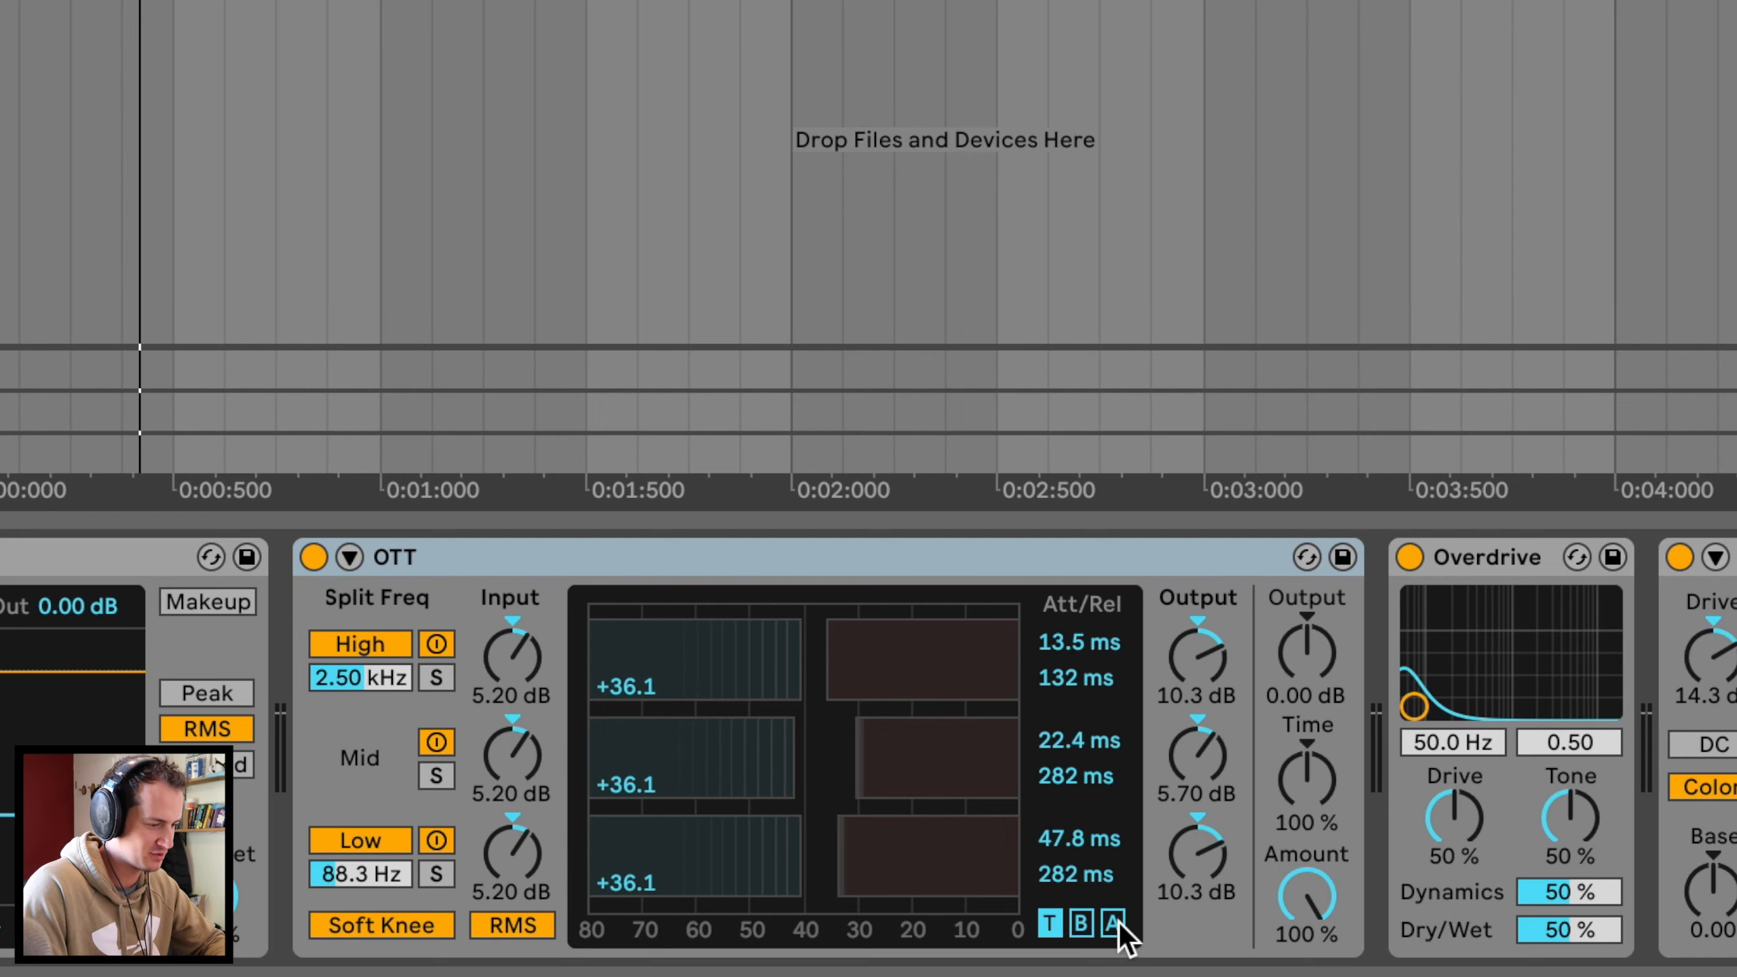
Step: Lower the OTT low band's Above threshold to -80 dB, and compare the bass with OTT bypassed and enabled
left_click(962, 945)
left_click_drag(965, 897, 964, 902)
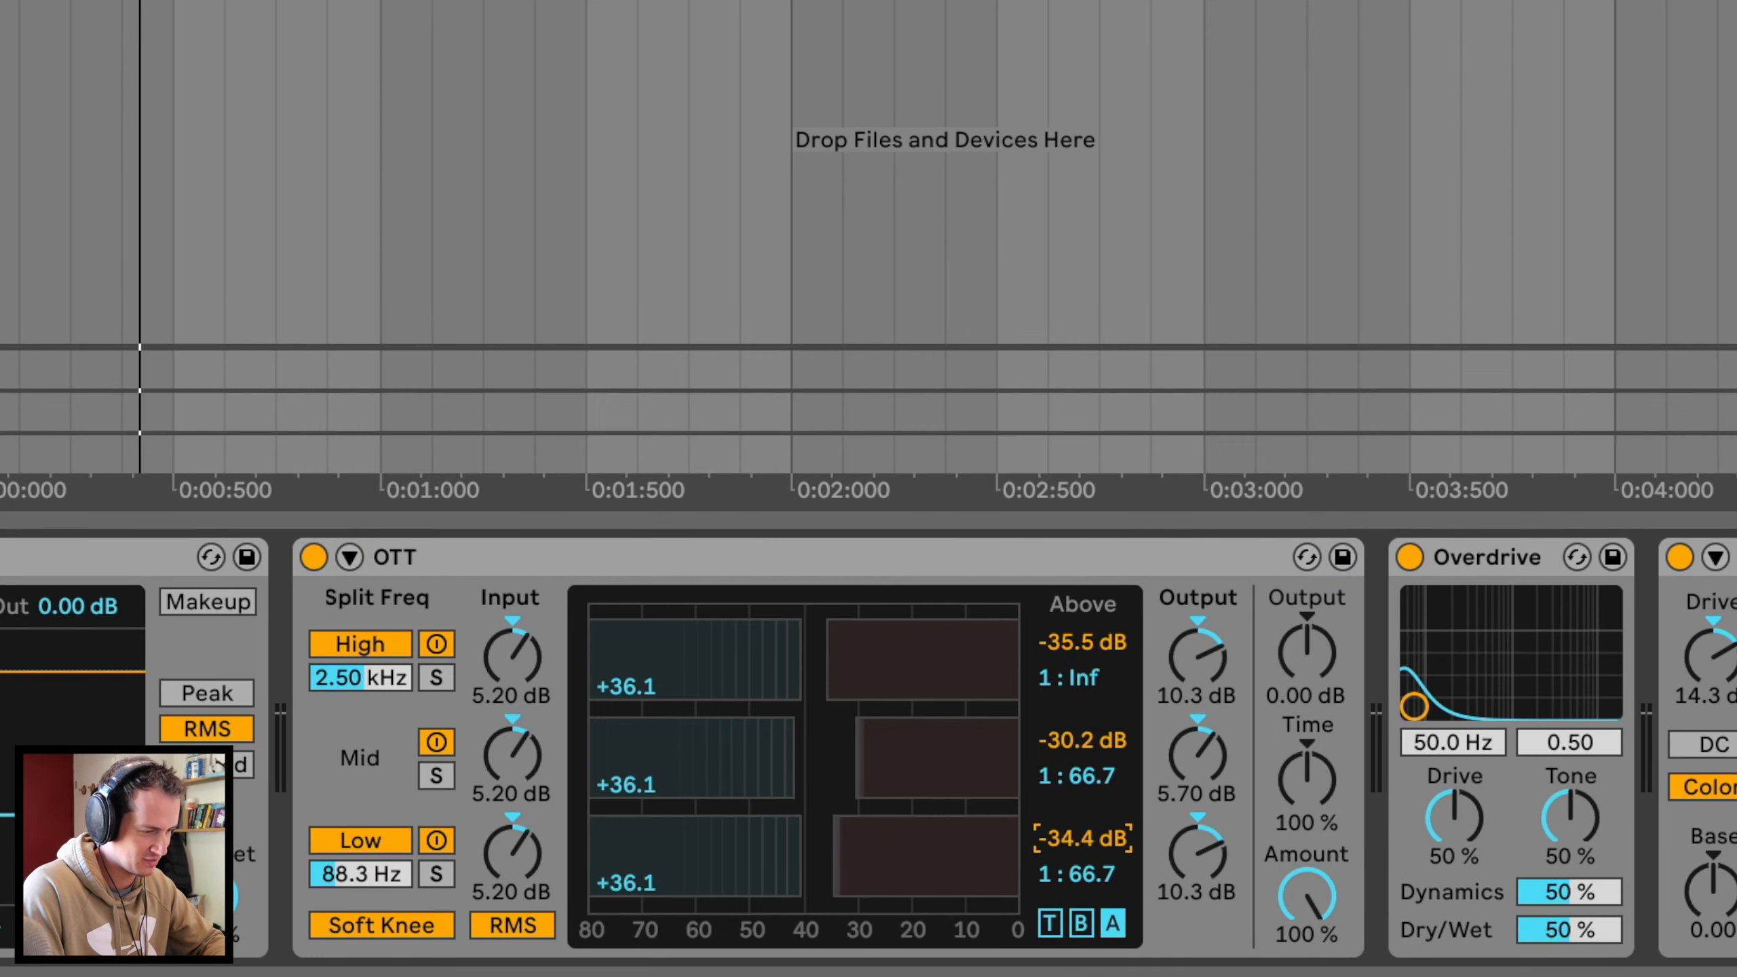
mouse_move(1118, 833)
left_mouse_down()
mouse_move(1118, 889)
mouse_move(1121, 850)
left_mouse_up()
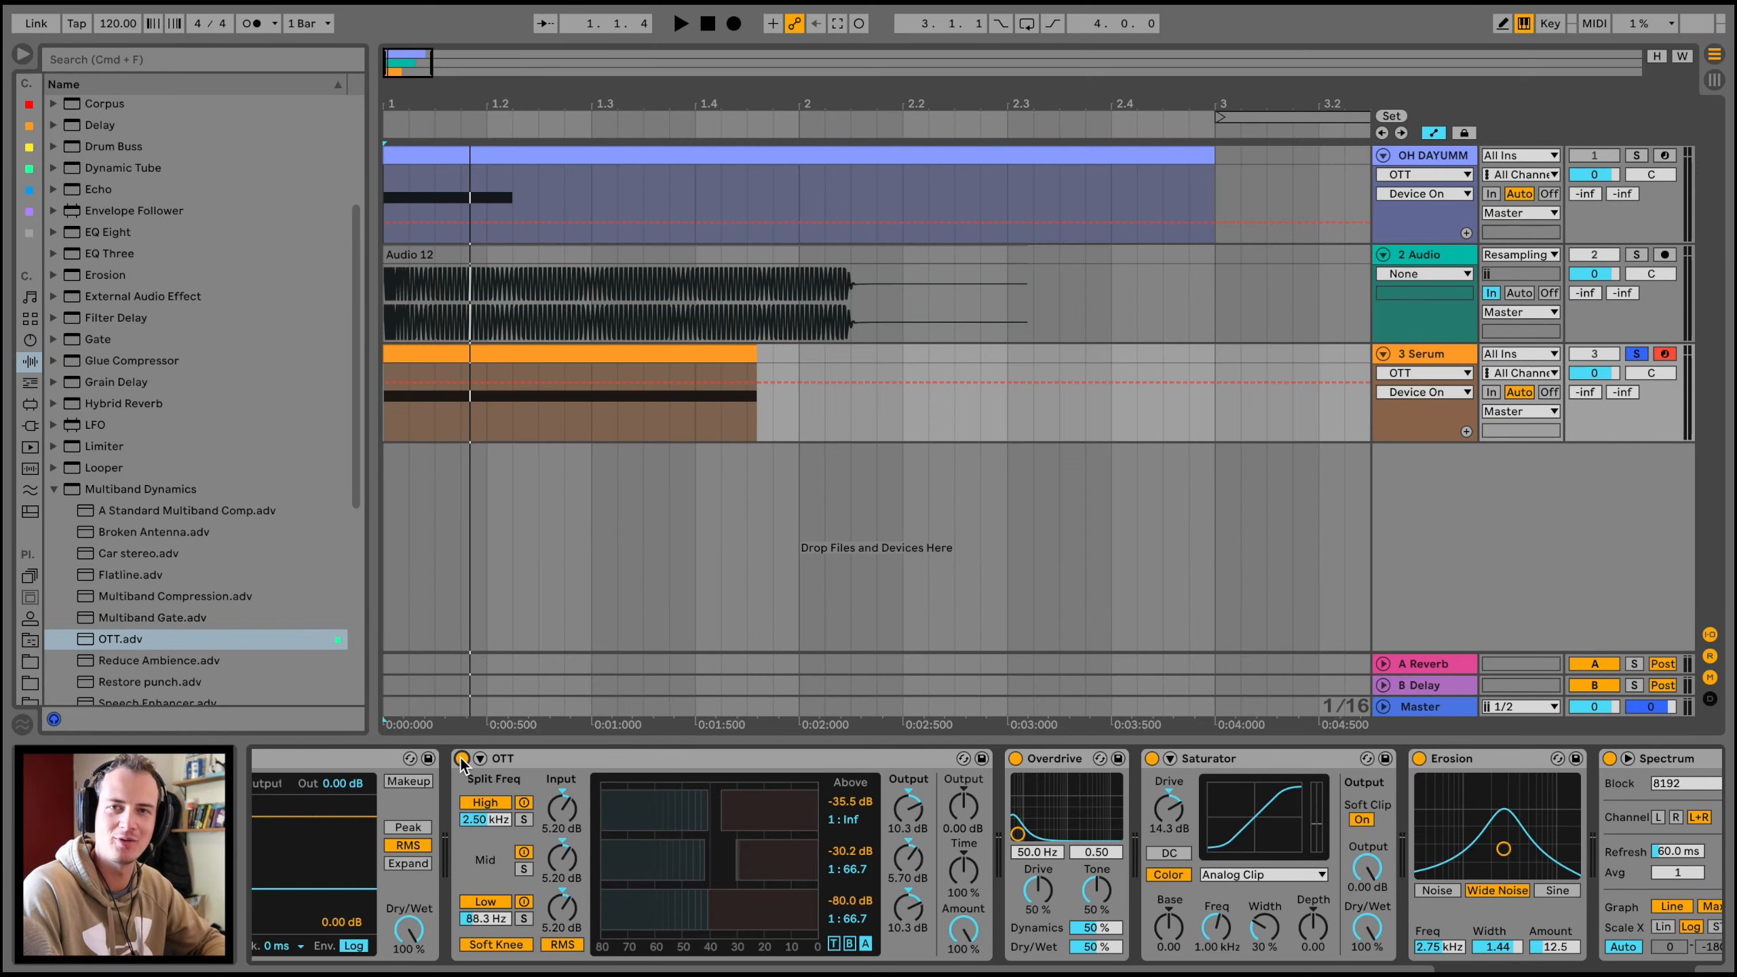
left_click(461, 757)
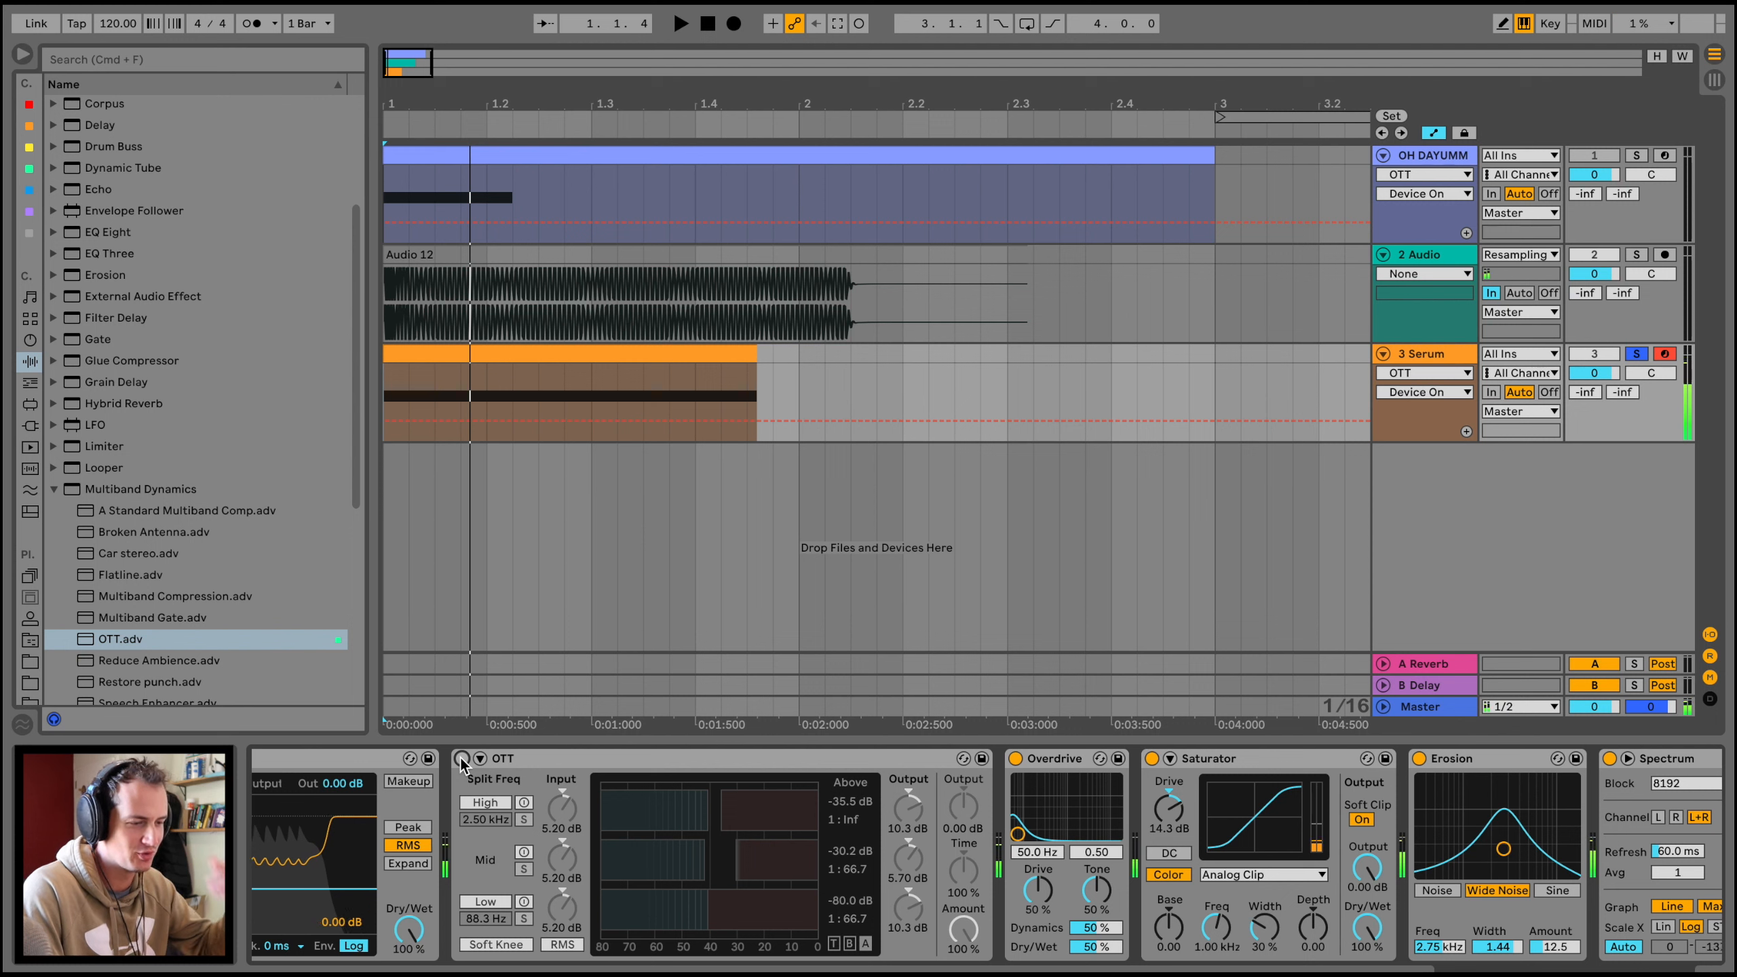
left_click(461, 758)
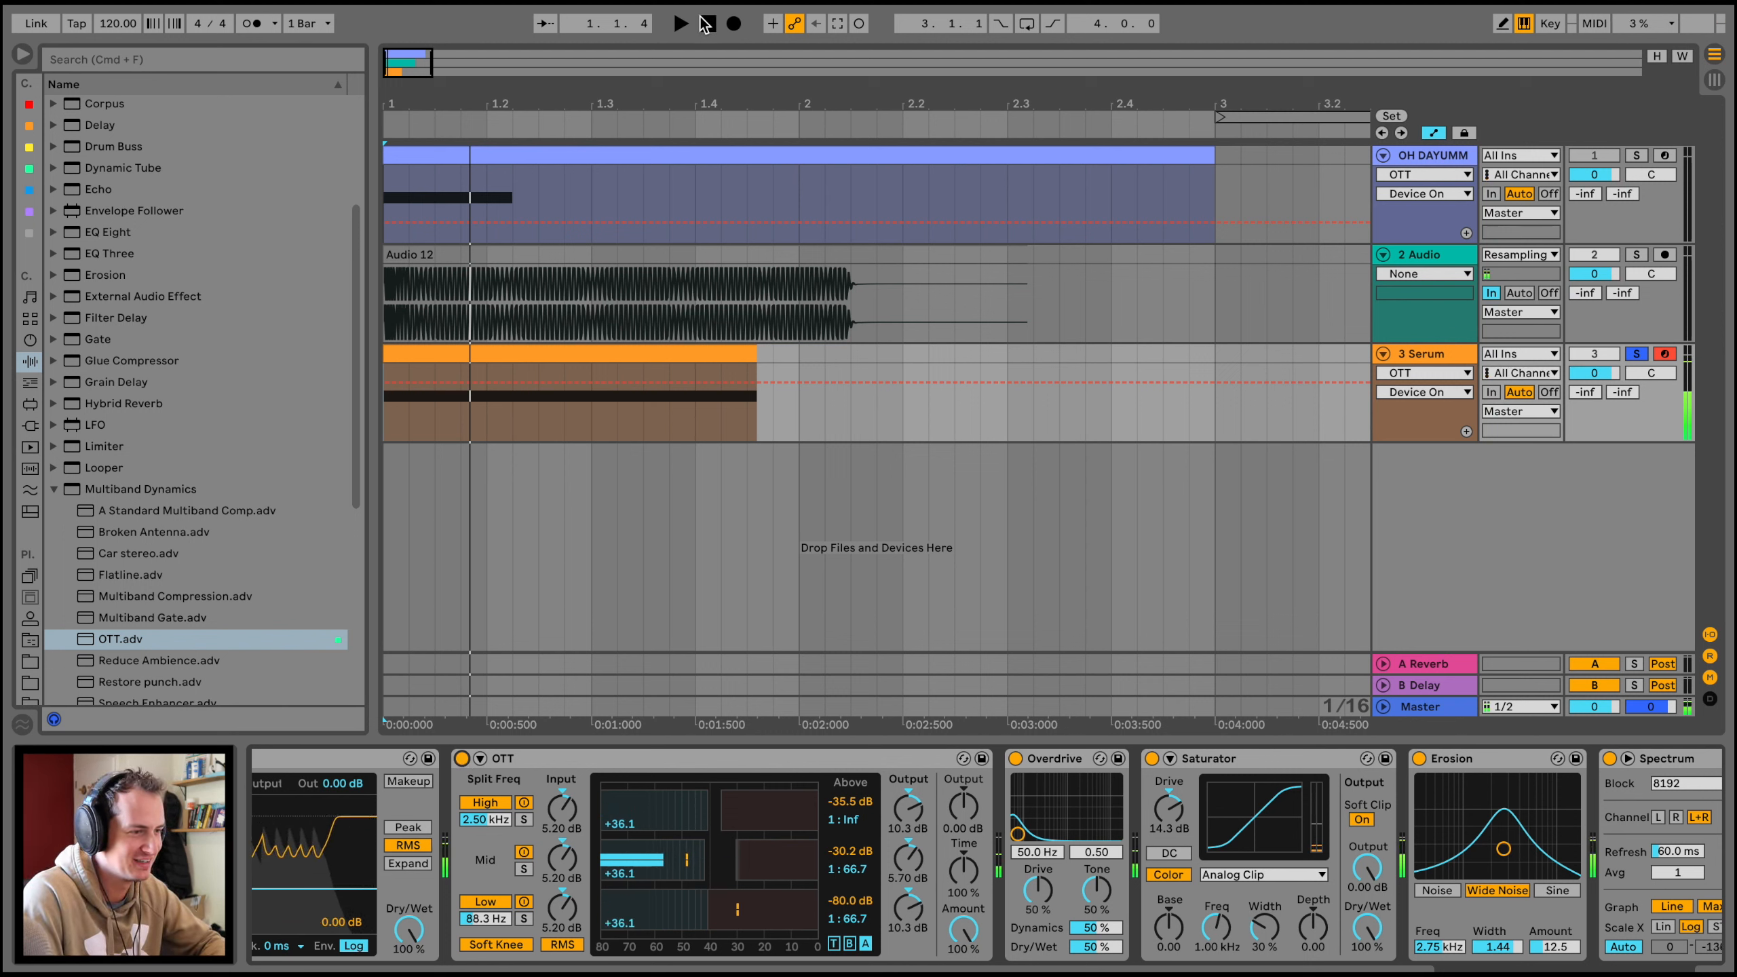
Step: Record a new take of the OTT-processed bass onto the 2 Audio track
key("space")
left_click(734, 24)
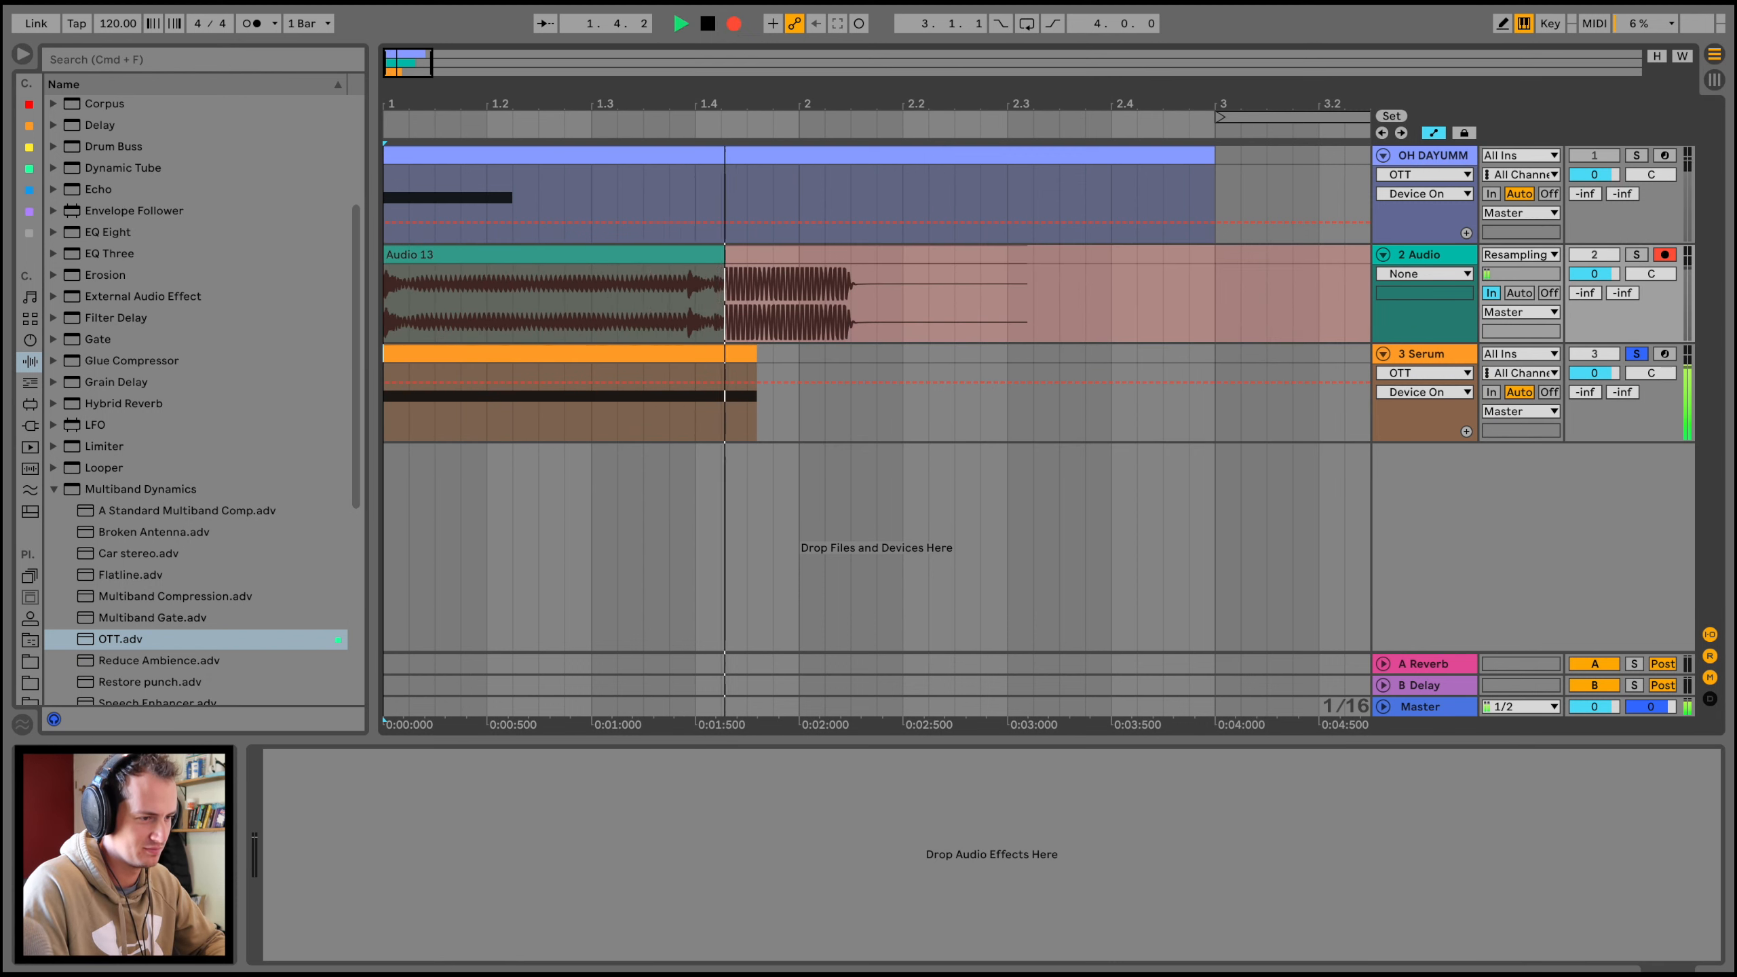
key("space")
Step: Examine the beginning of the newly recorded bass waveform up close on the 2 Audio track
key("plus")
key("plus")
key("plus")
scroll(875, 295, "down", 5)
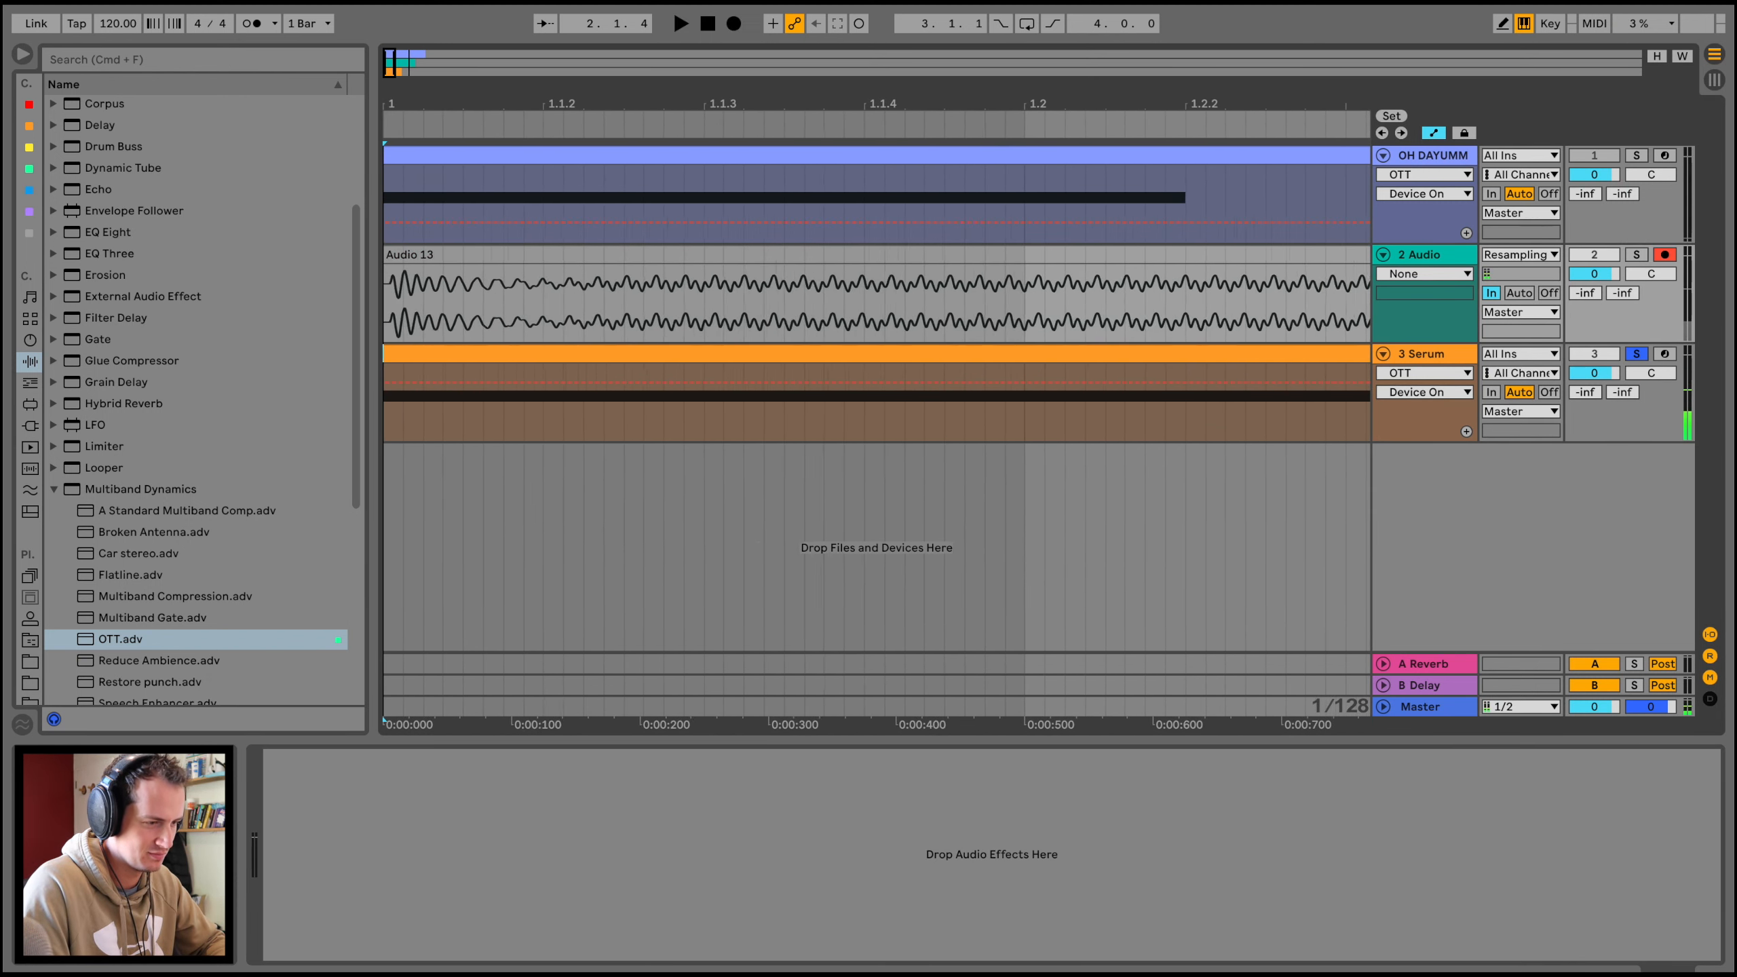
scroll(875, 294, "up", 5)
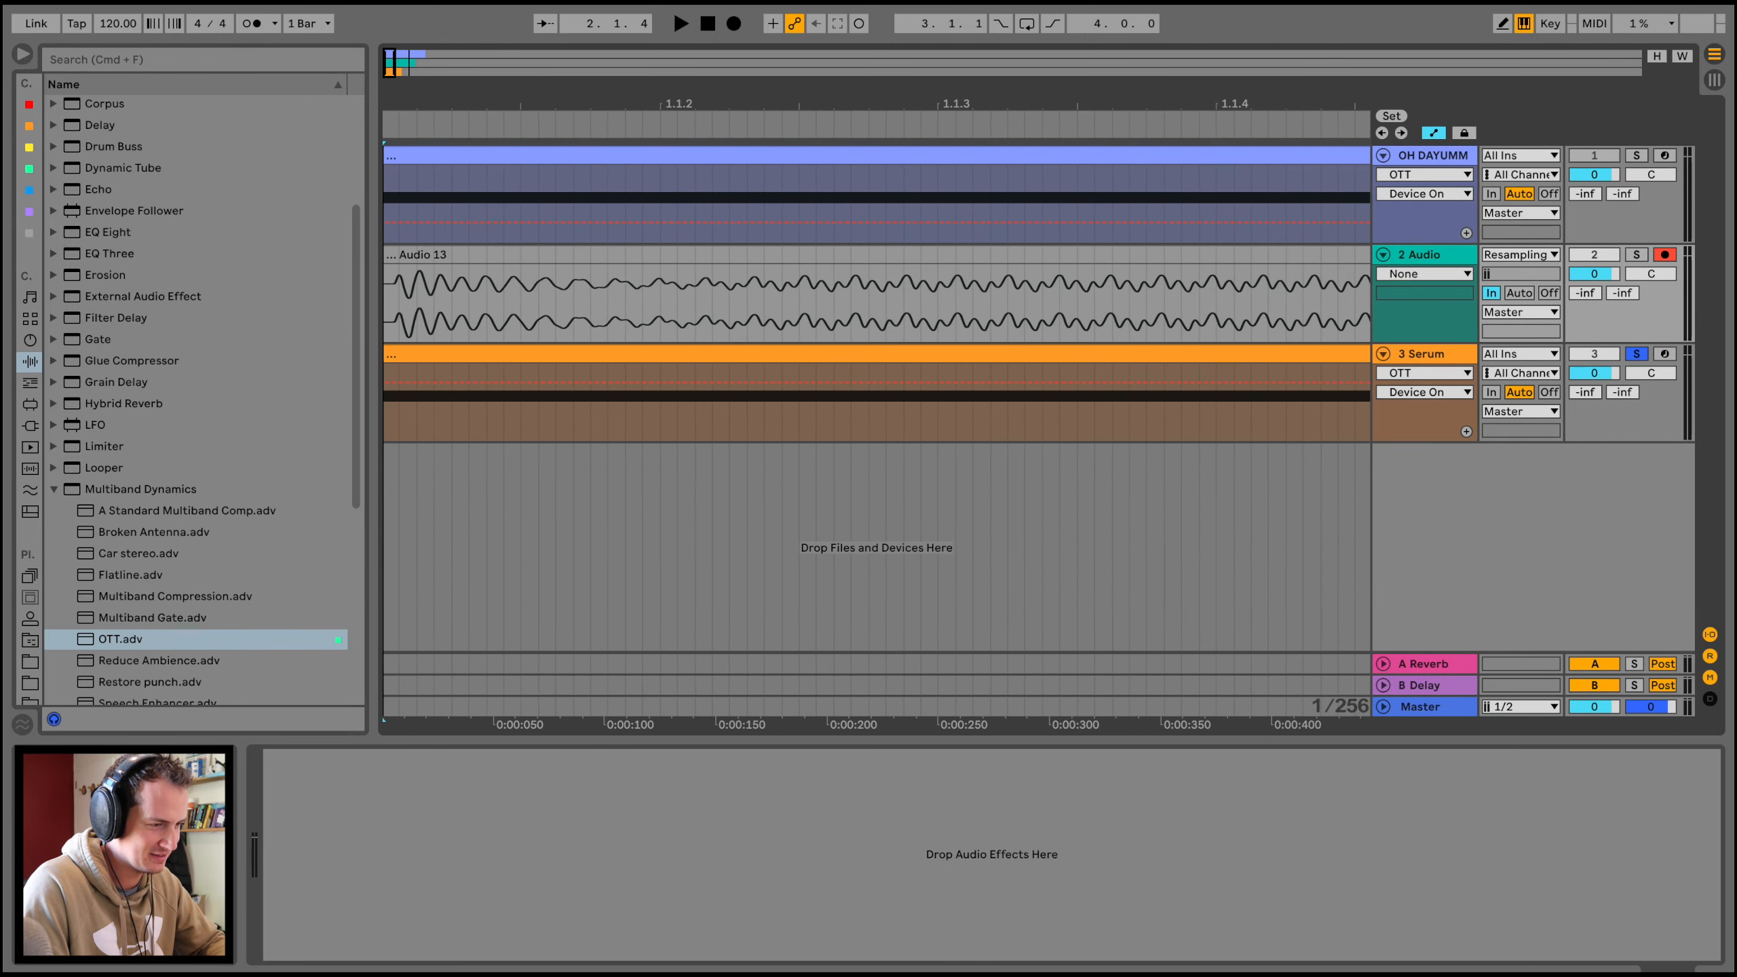
scroll(875, 294, "down", 3)
scroll(489, 245, "up", 2)
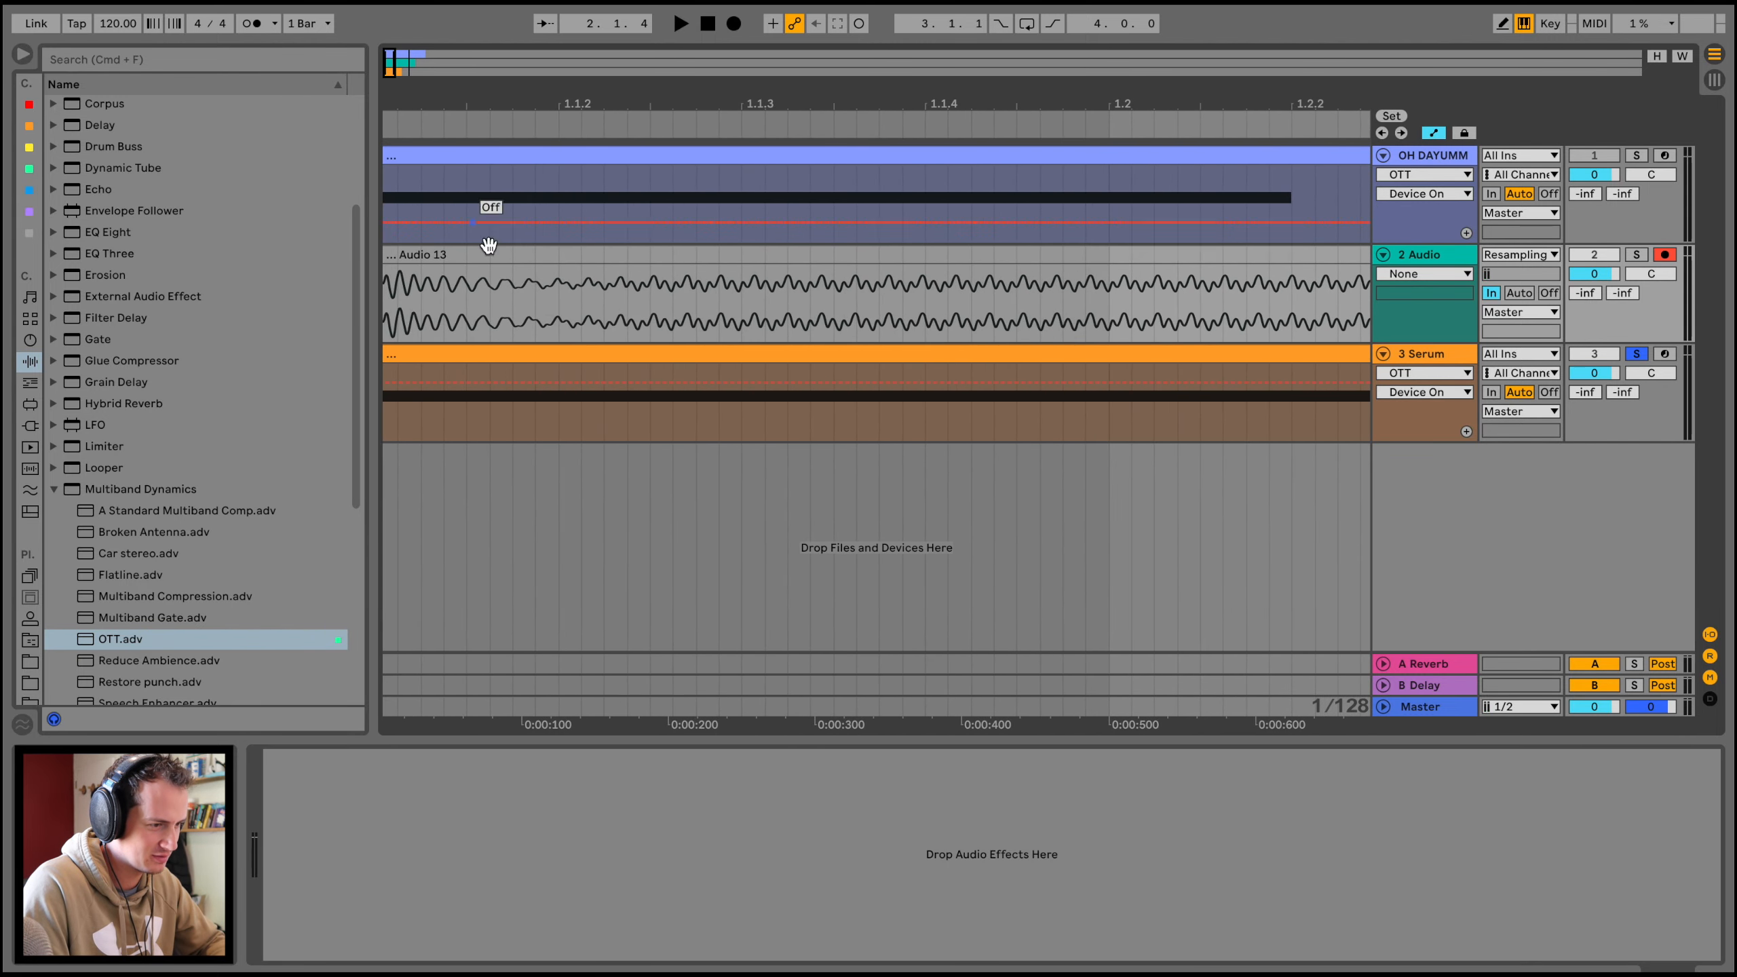
left_click_drag(491, 311, 556, 311)
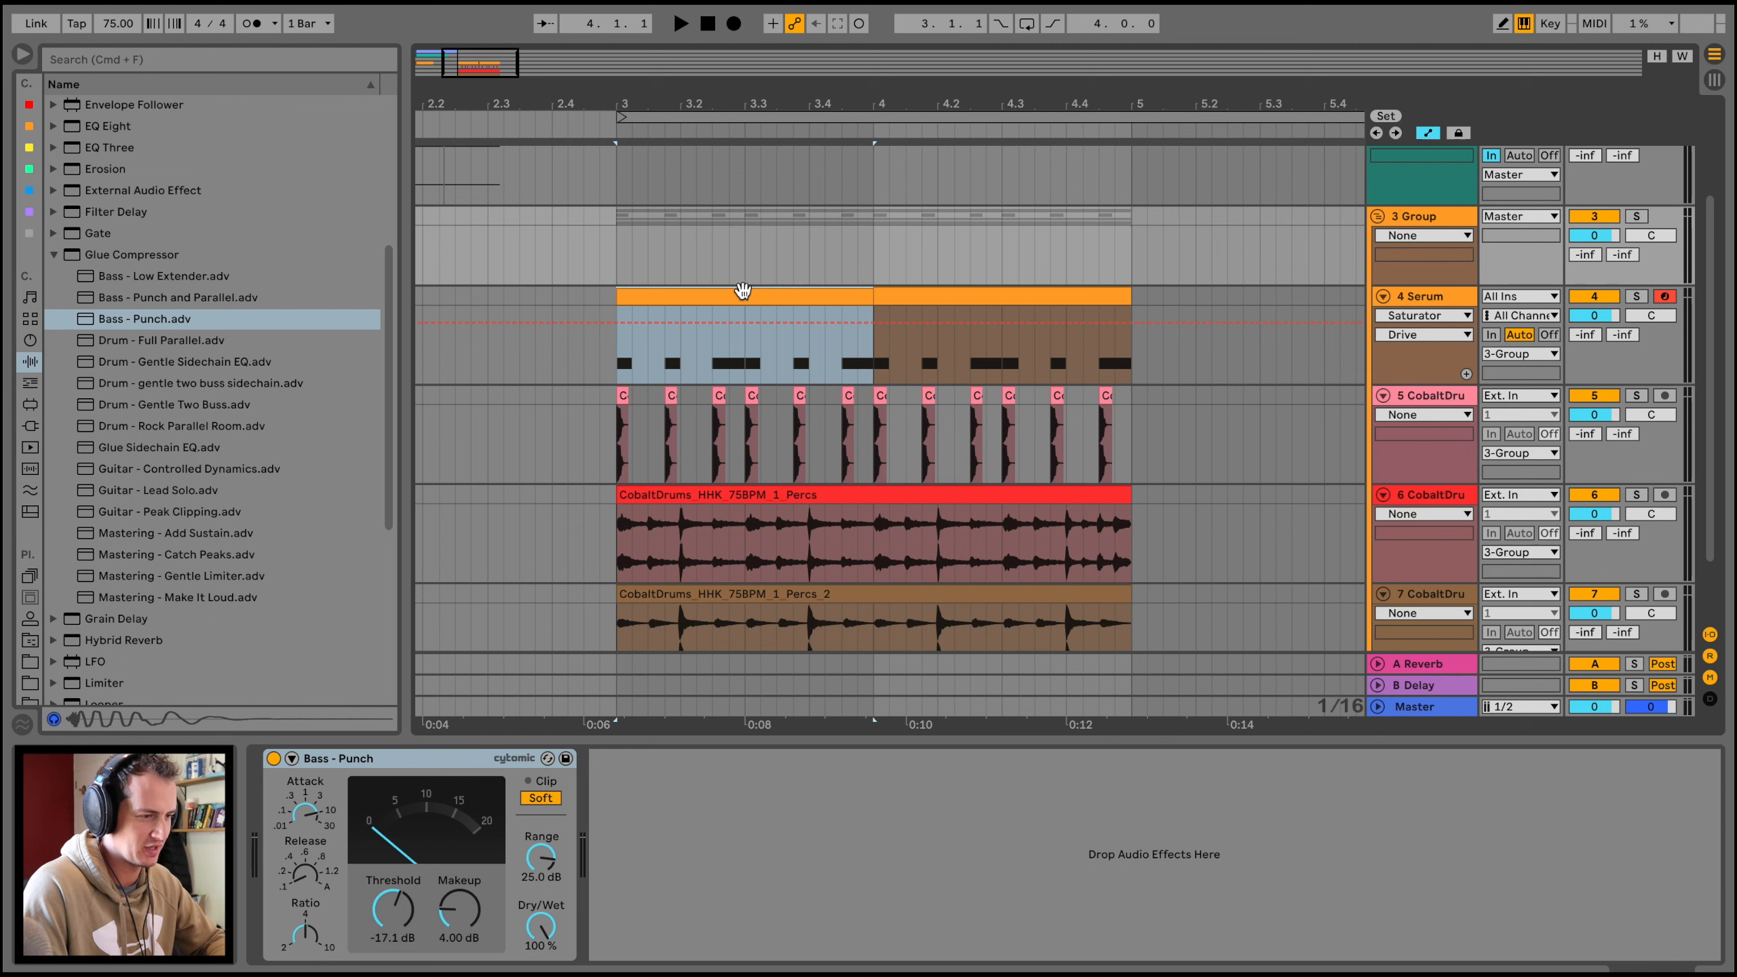
Step: Adjust the threshold and makeup of the Bass - Punch Glue Compressor on the 3 Group track during playback
left_click(744, 295)
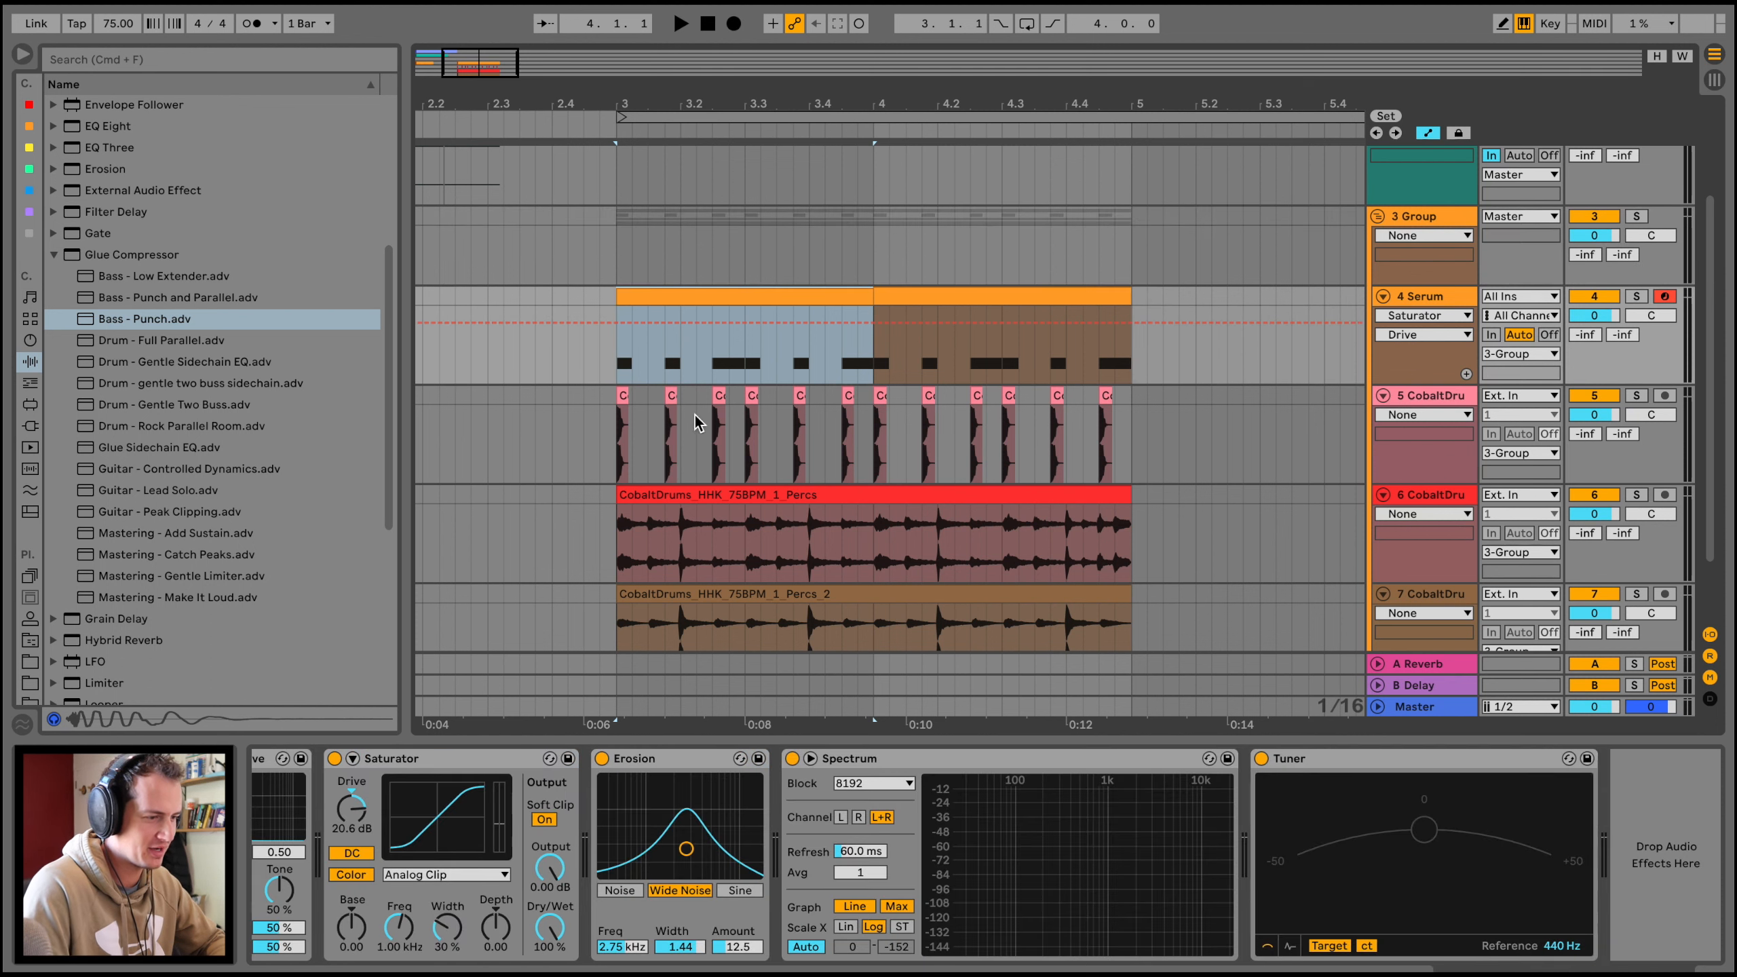
scroll(1354, 445, "down", 2)
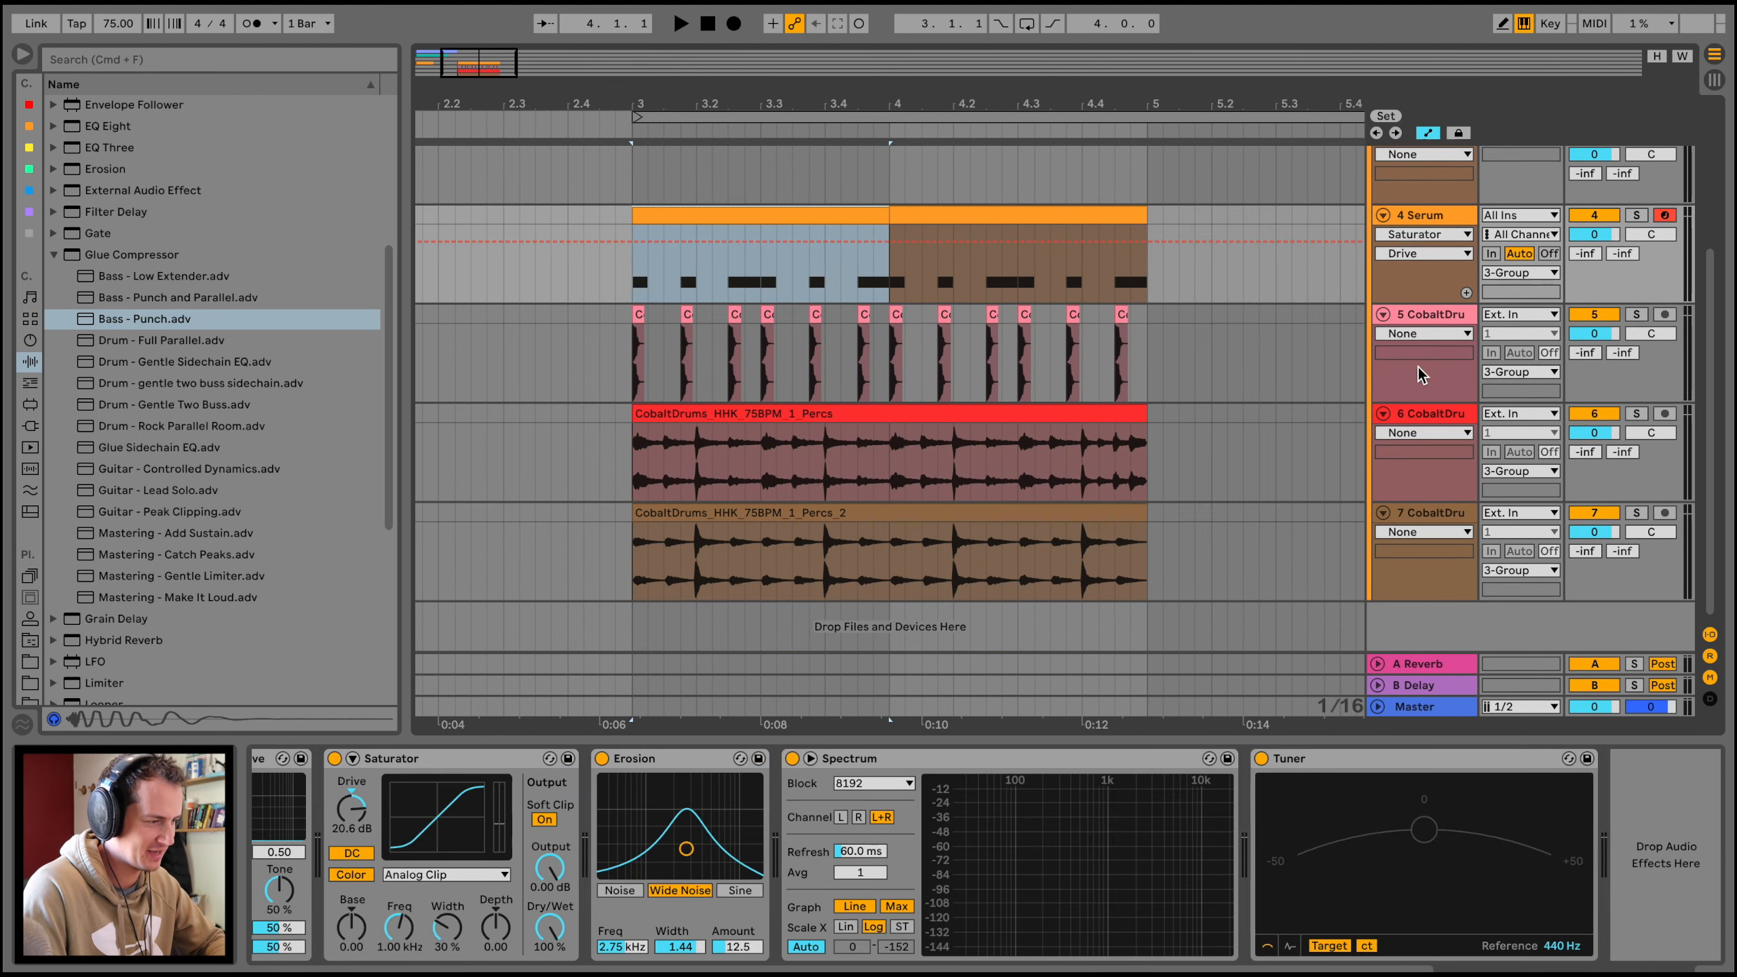
scroll(1433, 247, "up", 2)
left_click(1434, 226)
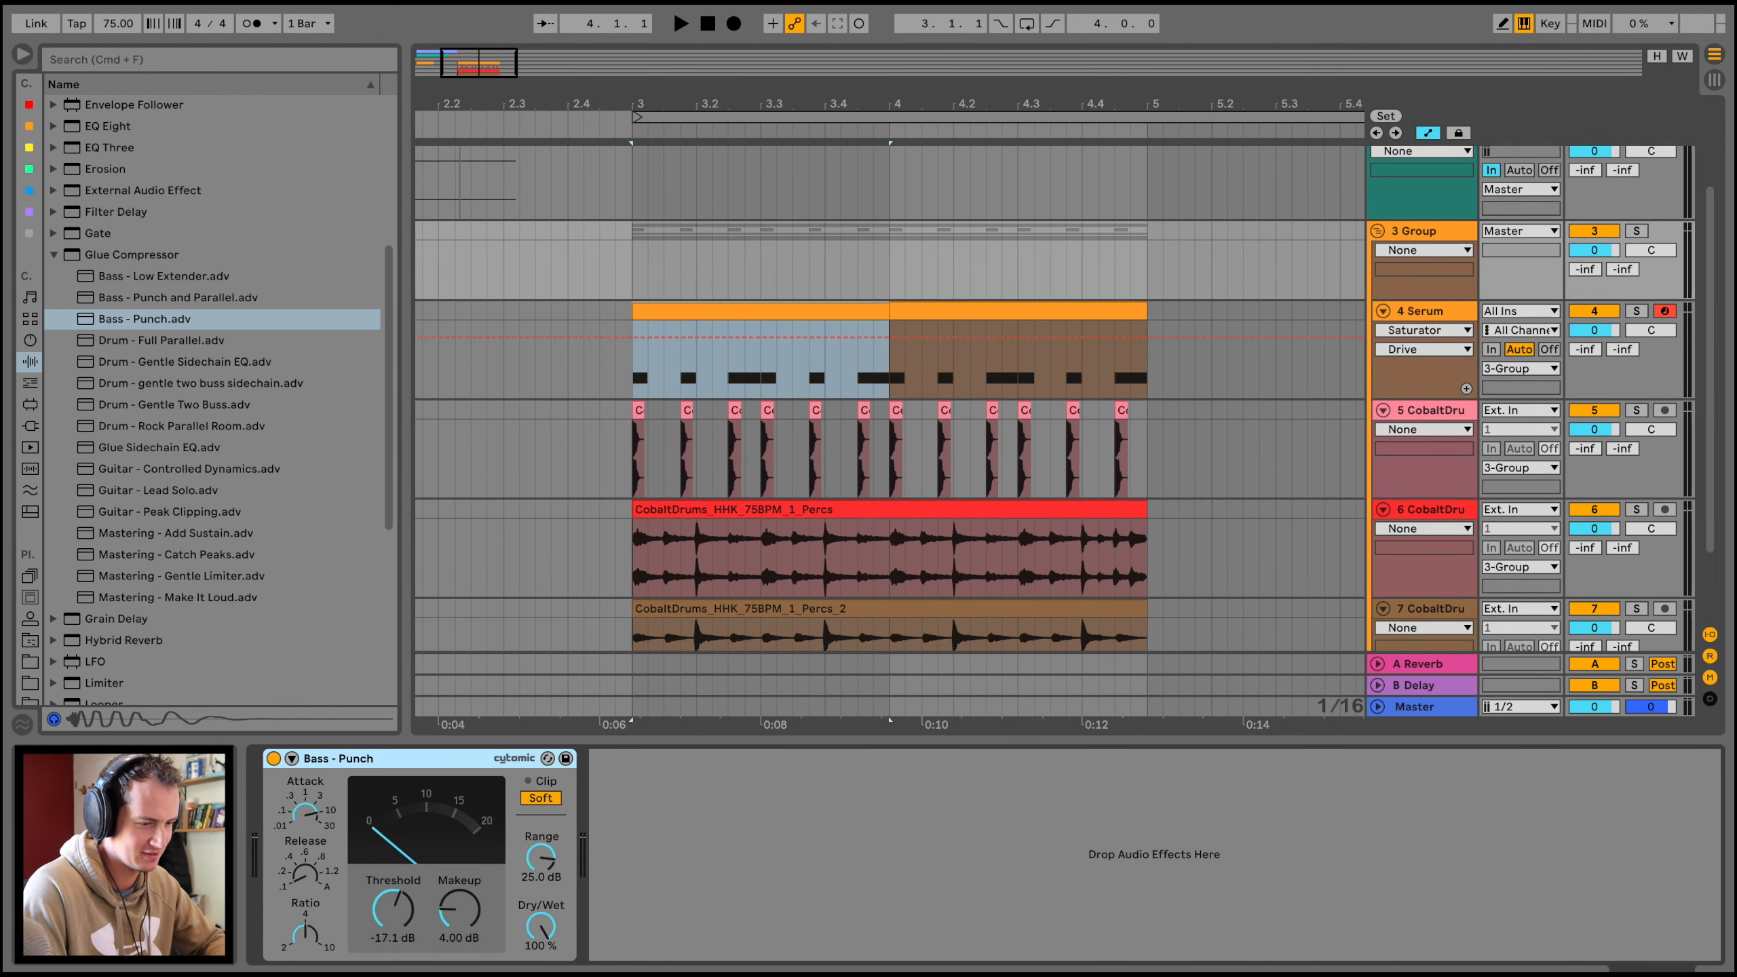
left_click_drag(394, 905, 459, 848)
key("space")
left_click(394, 909)
left_click_drag(393, 908, 459, 964)
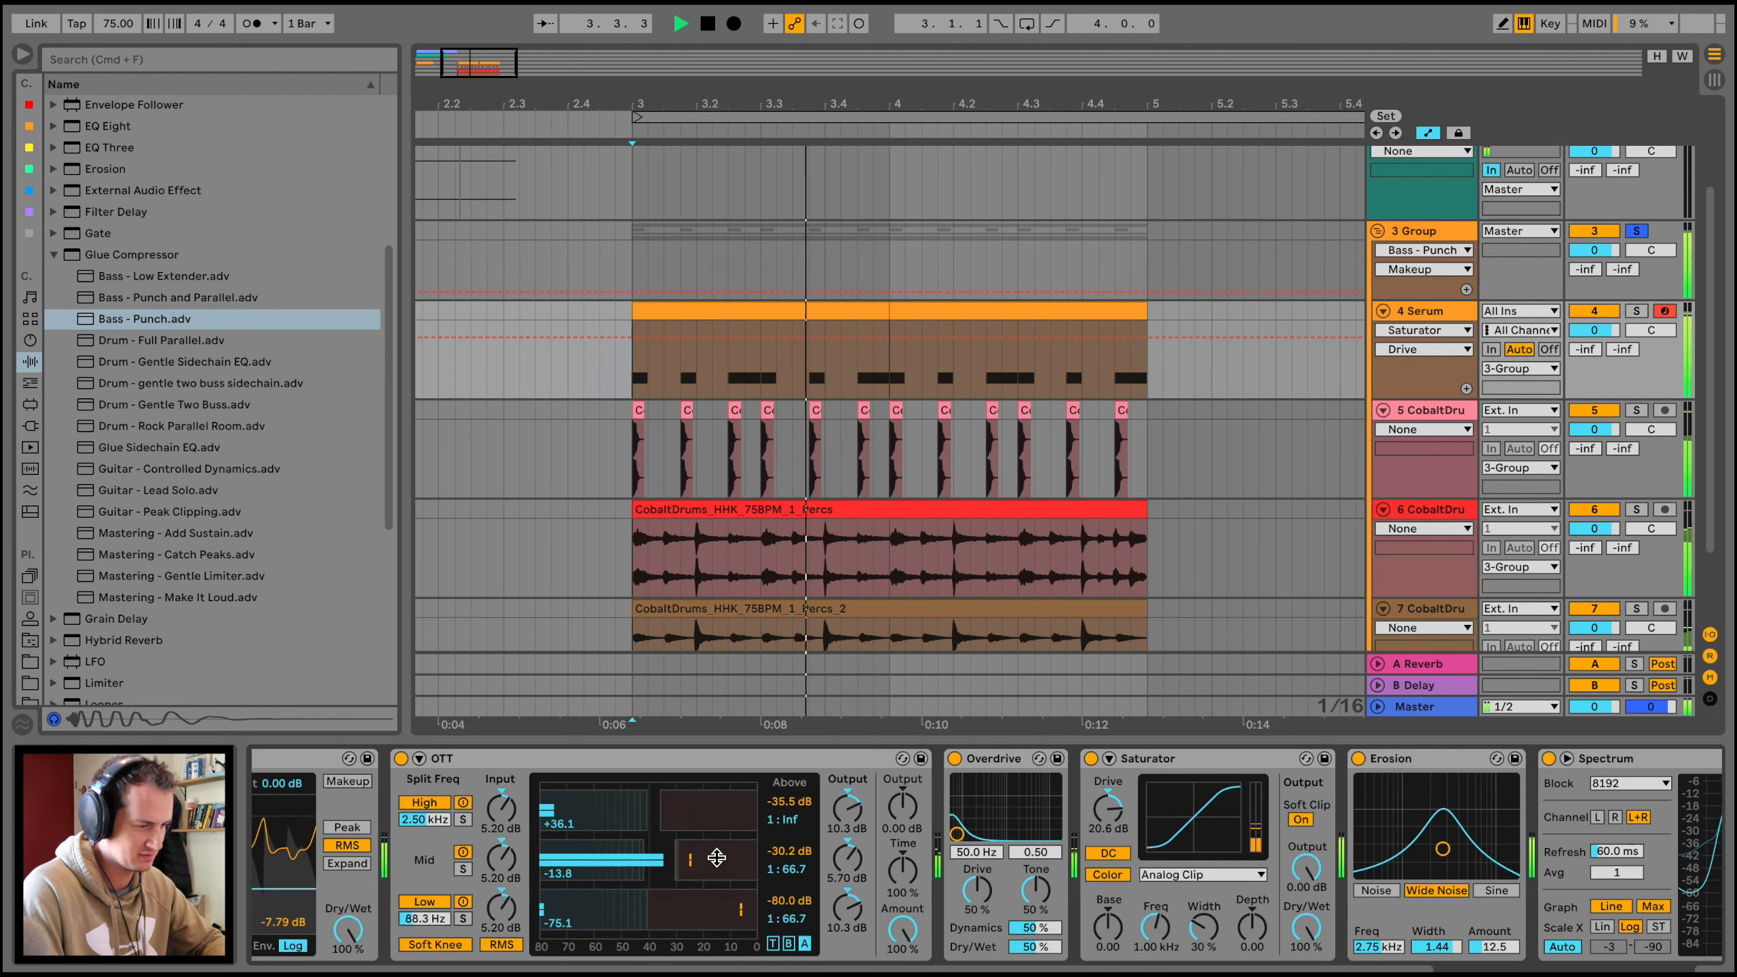
Step: Bypass OTT on the Serum track and set the track's volume to -3.5 dB during playback
left_click(401, 758)
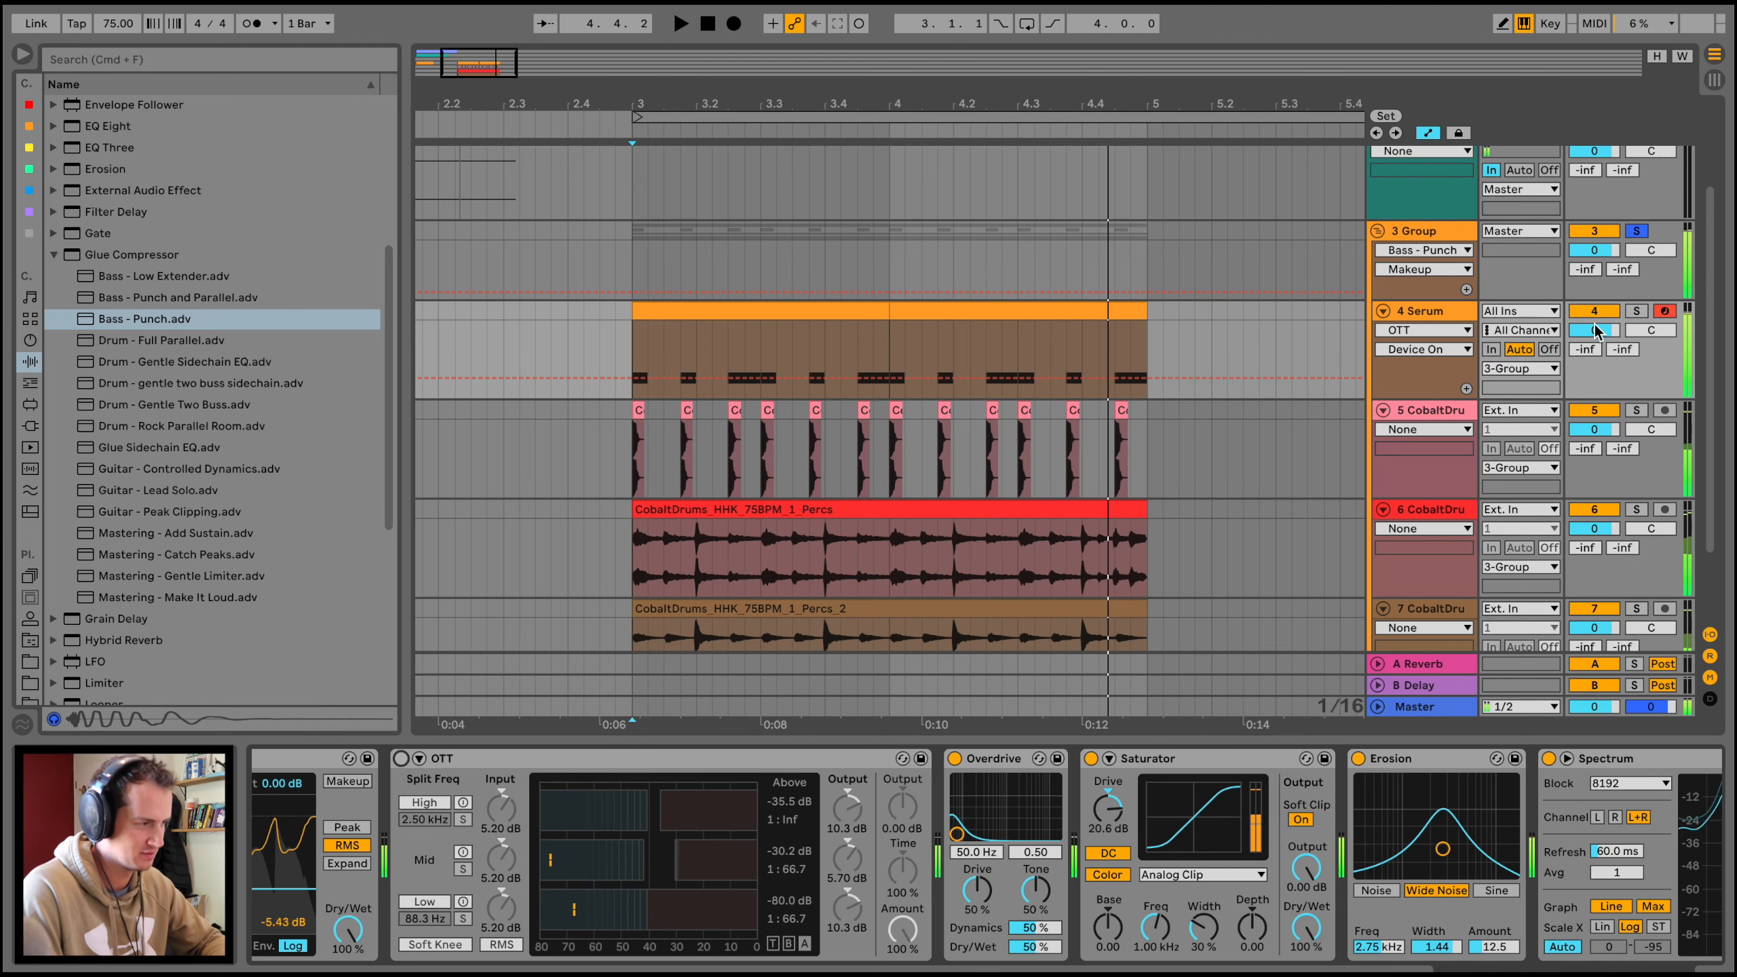
left_click_drag(1594, 323, 1594, 336)
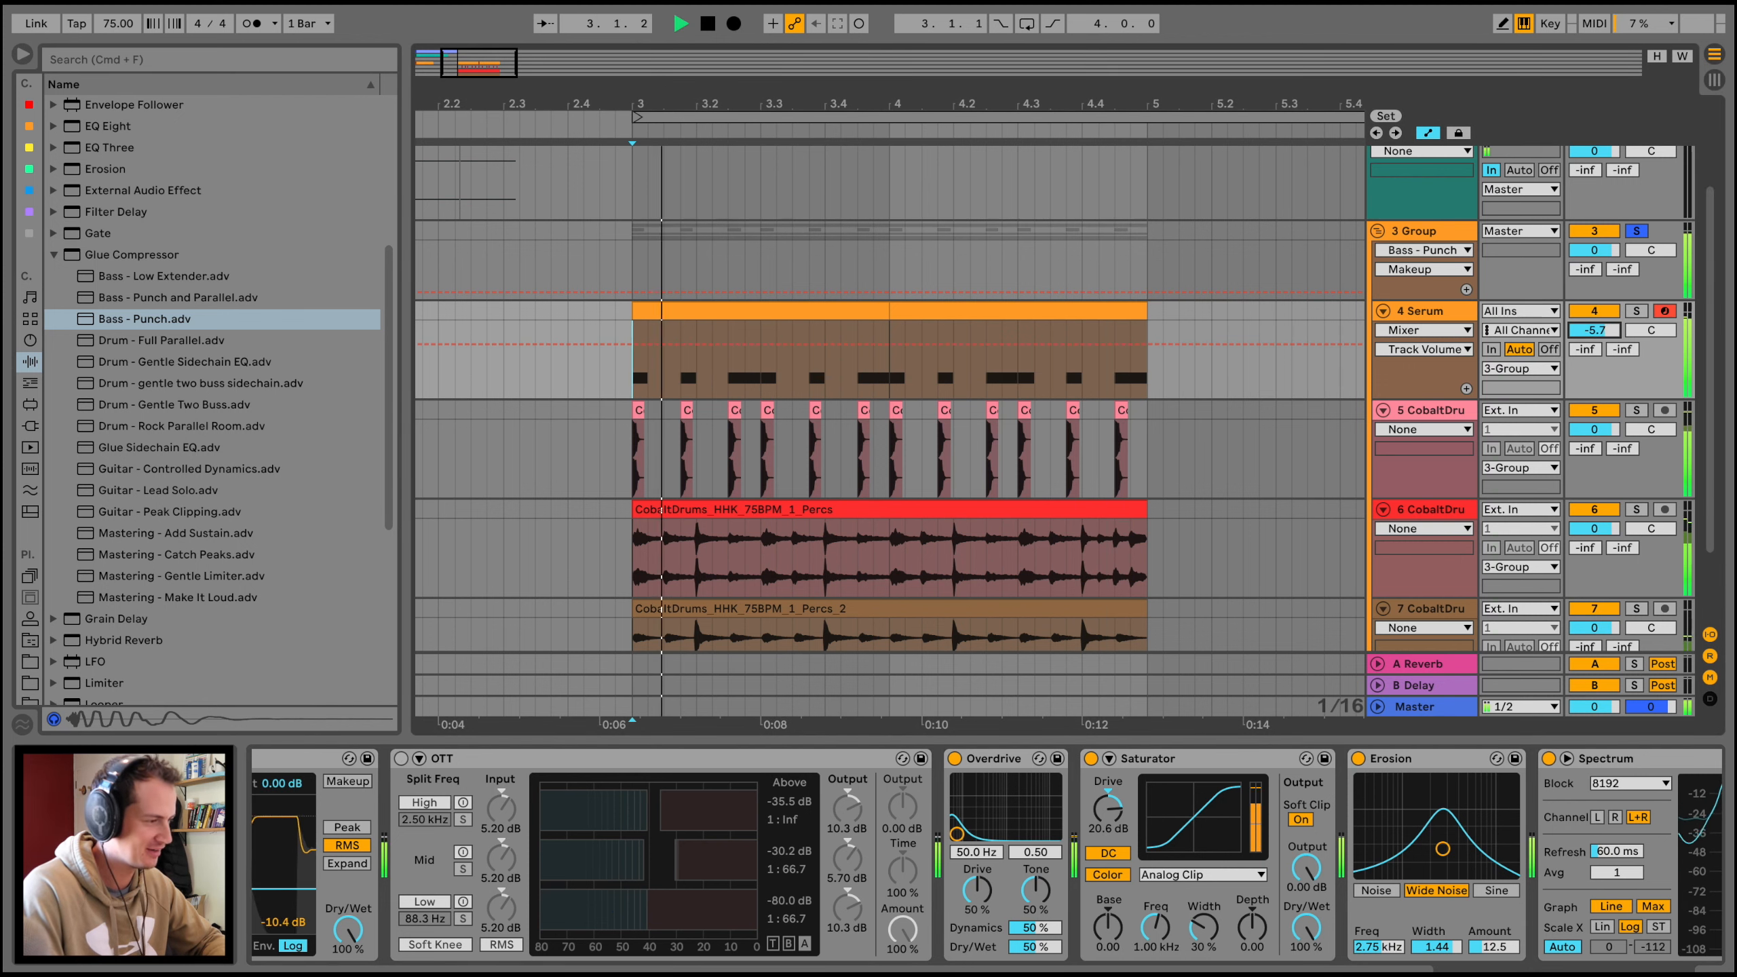
left_click_drag(1594, 337, 1594, 290)
Step: Look through the Serum track's effect chain from the first Overdrive to OTT and the final Saturator
left_click(1433, 231)
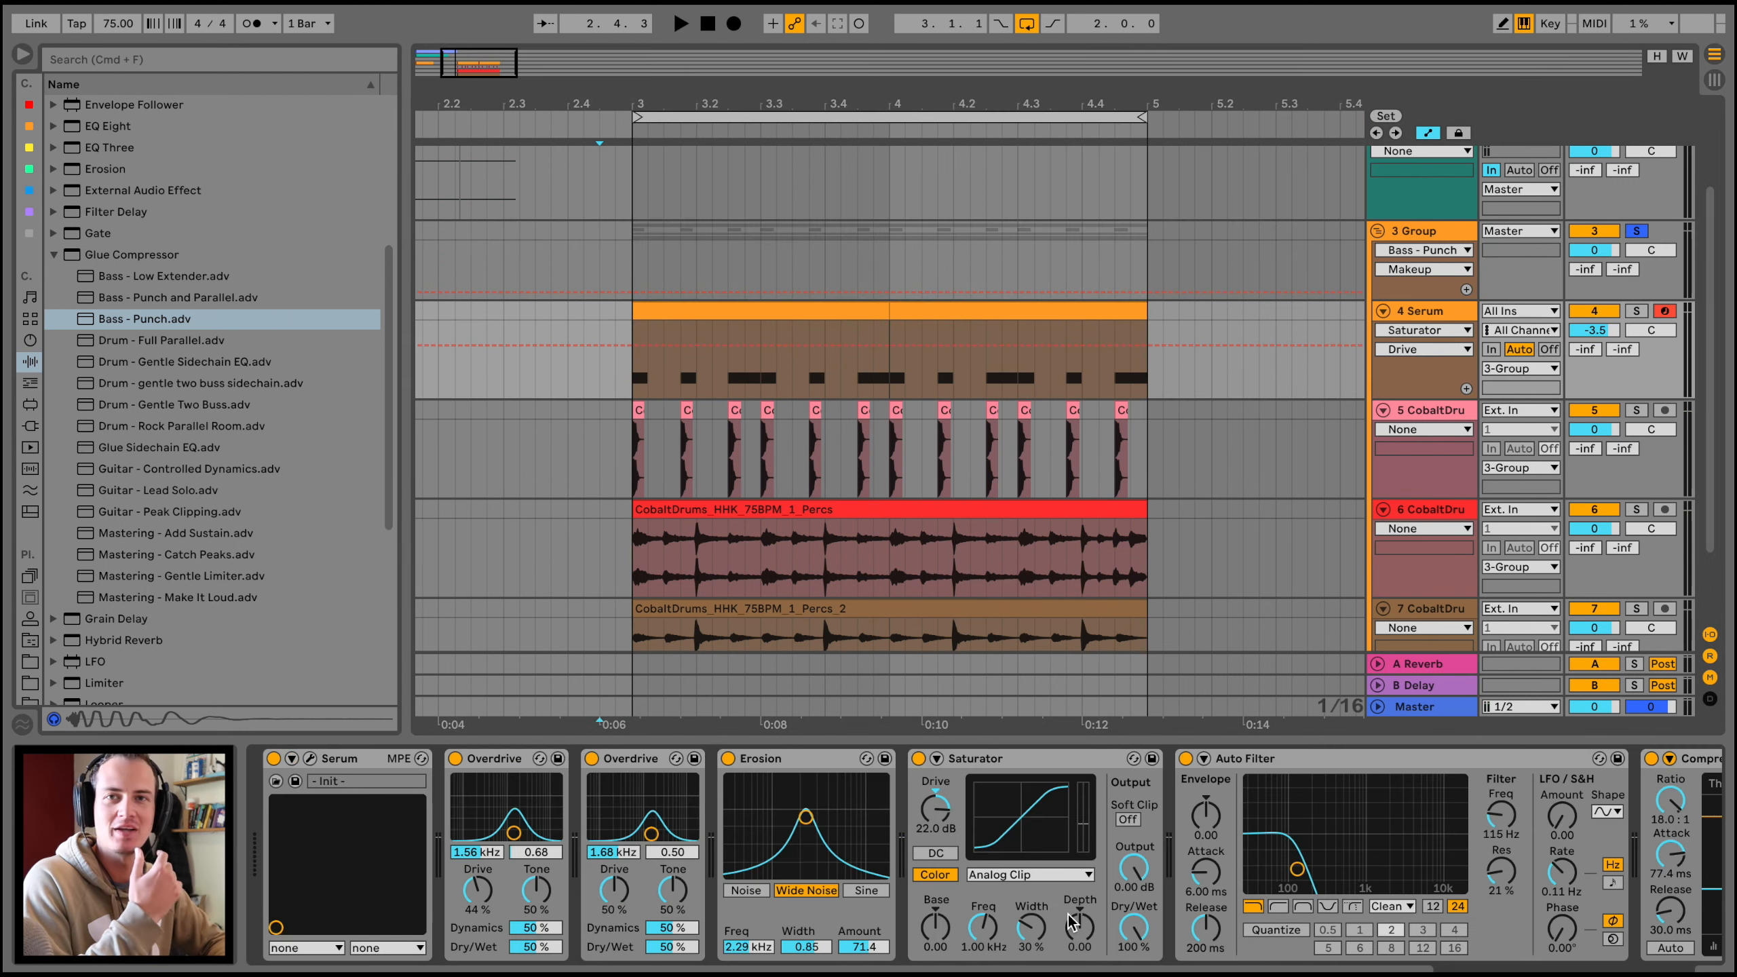
scroll(817, 868, "right", 15)
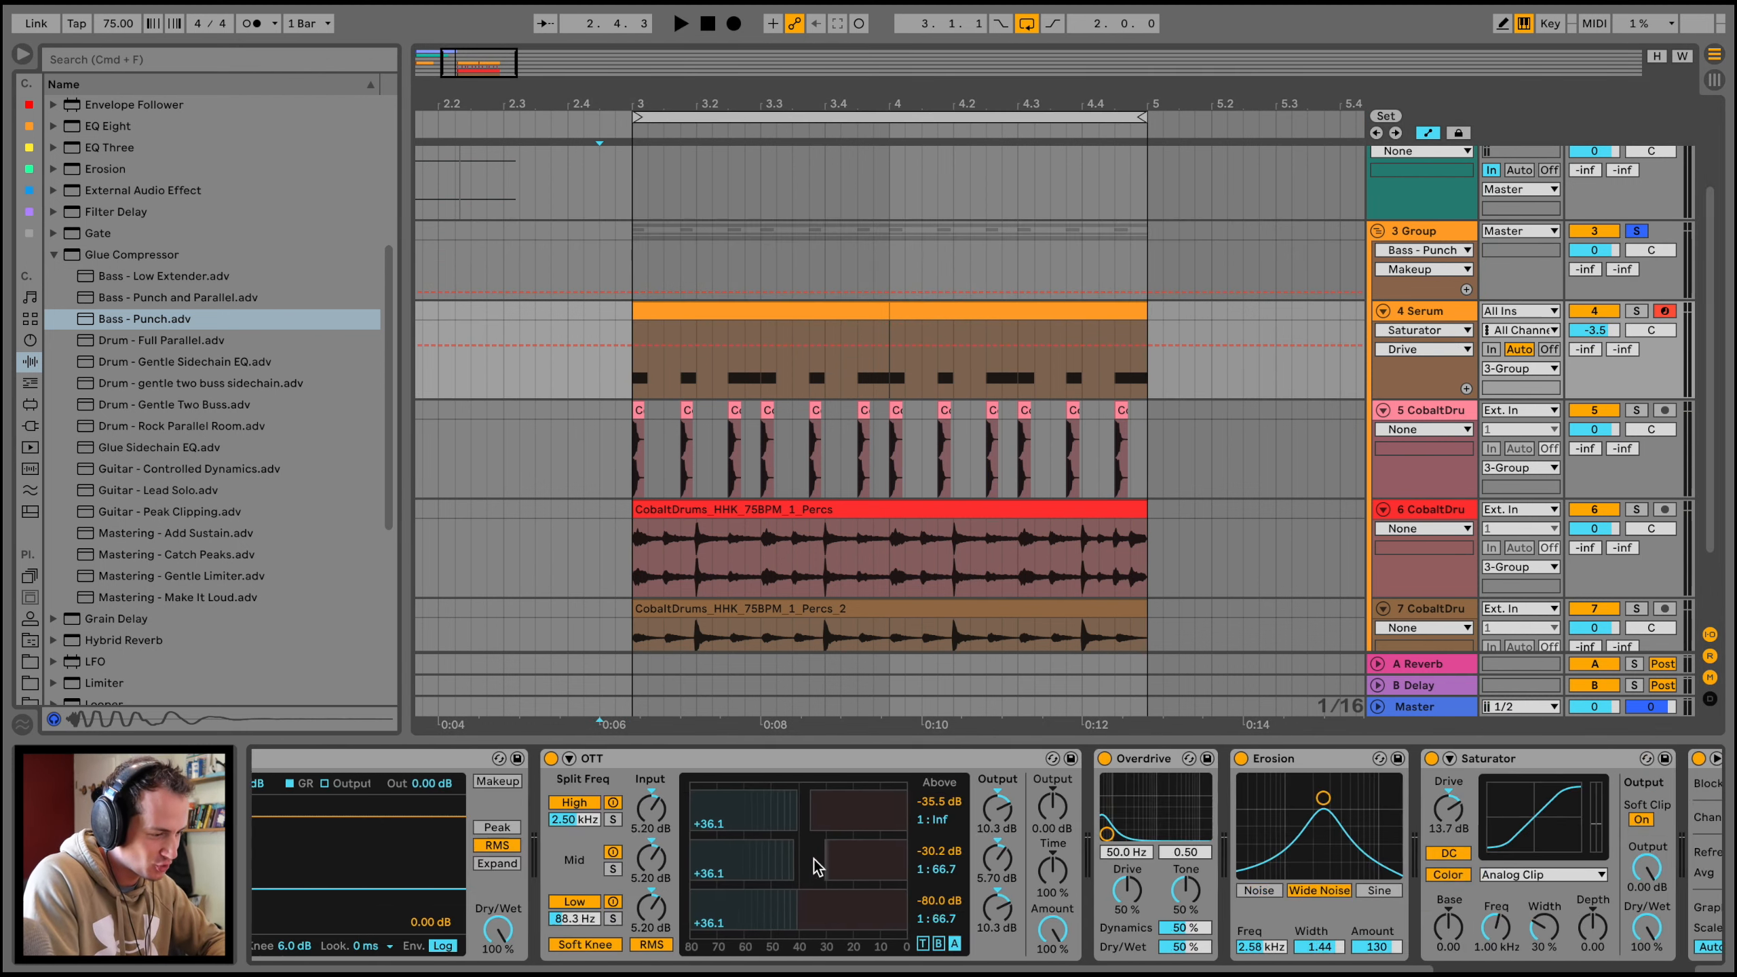
scroll(817, 867, "left", 15)
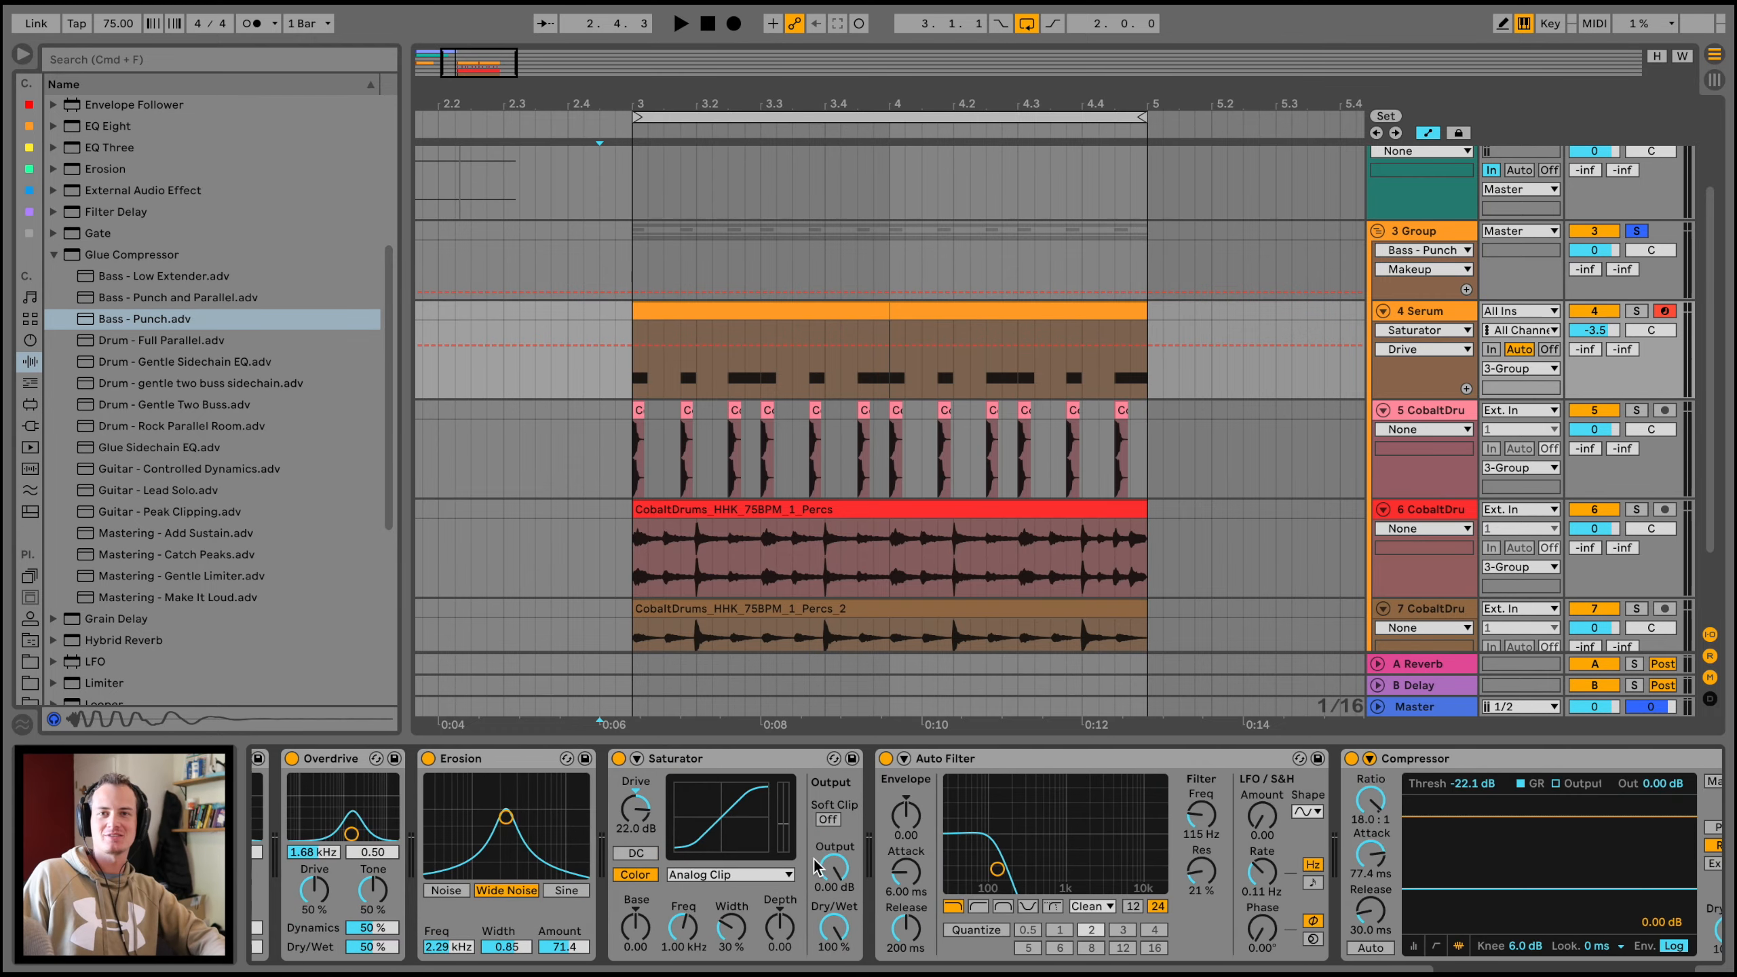
Step: Compare the looped playback with the final Saturator's DC filter off and on, leaving the filter on
left_click(630, 315)
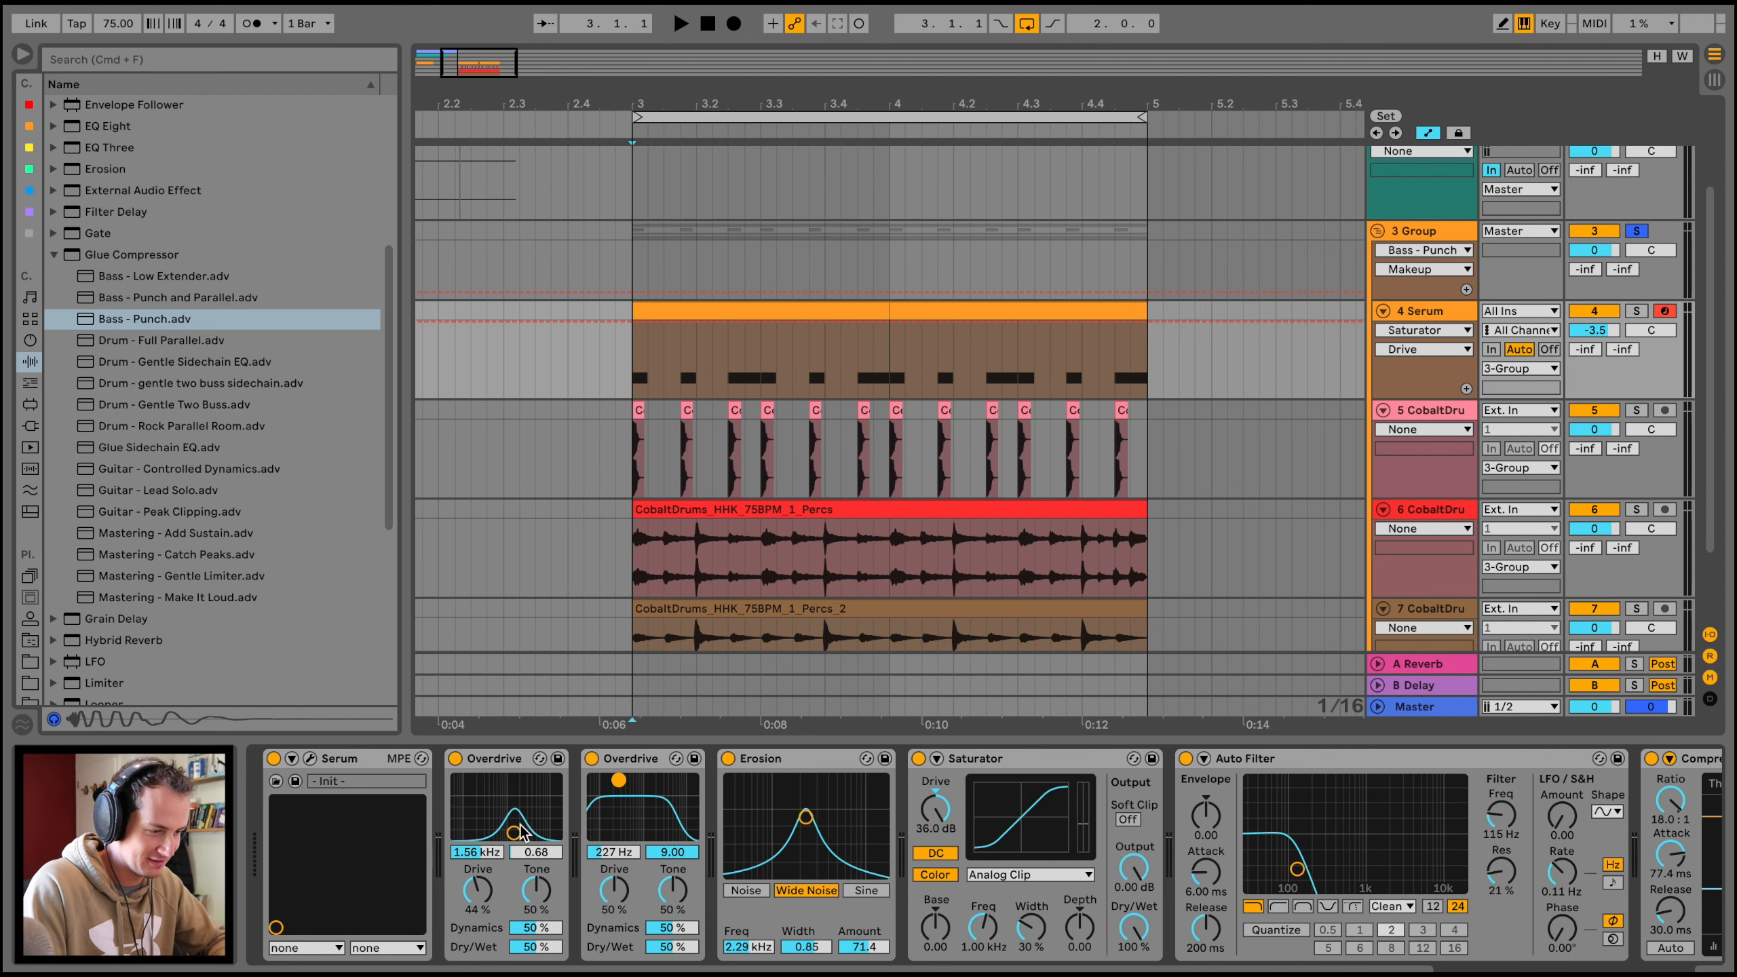
scroll(1026, 856, "right", 10)
key("space")
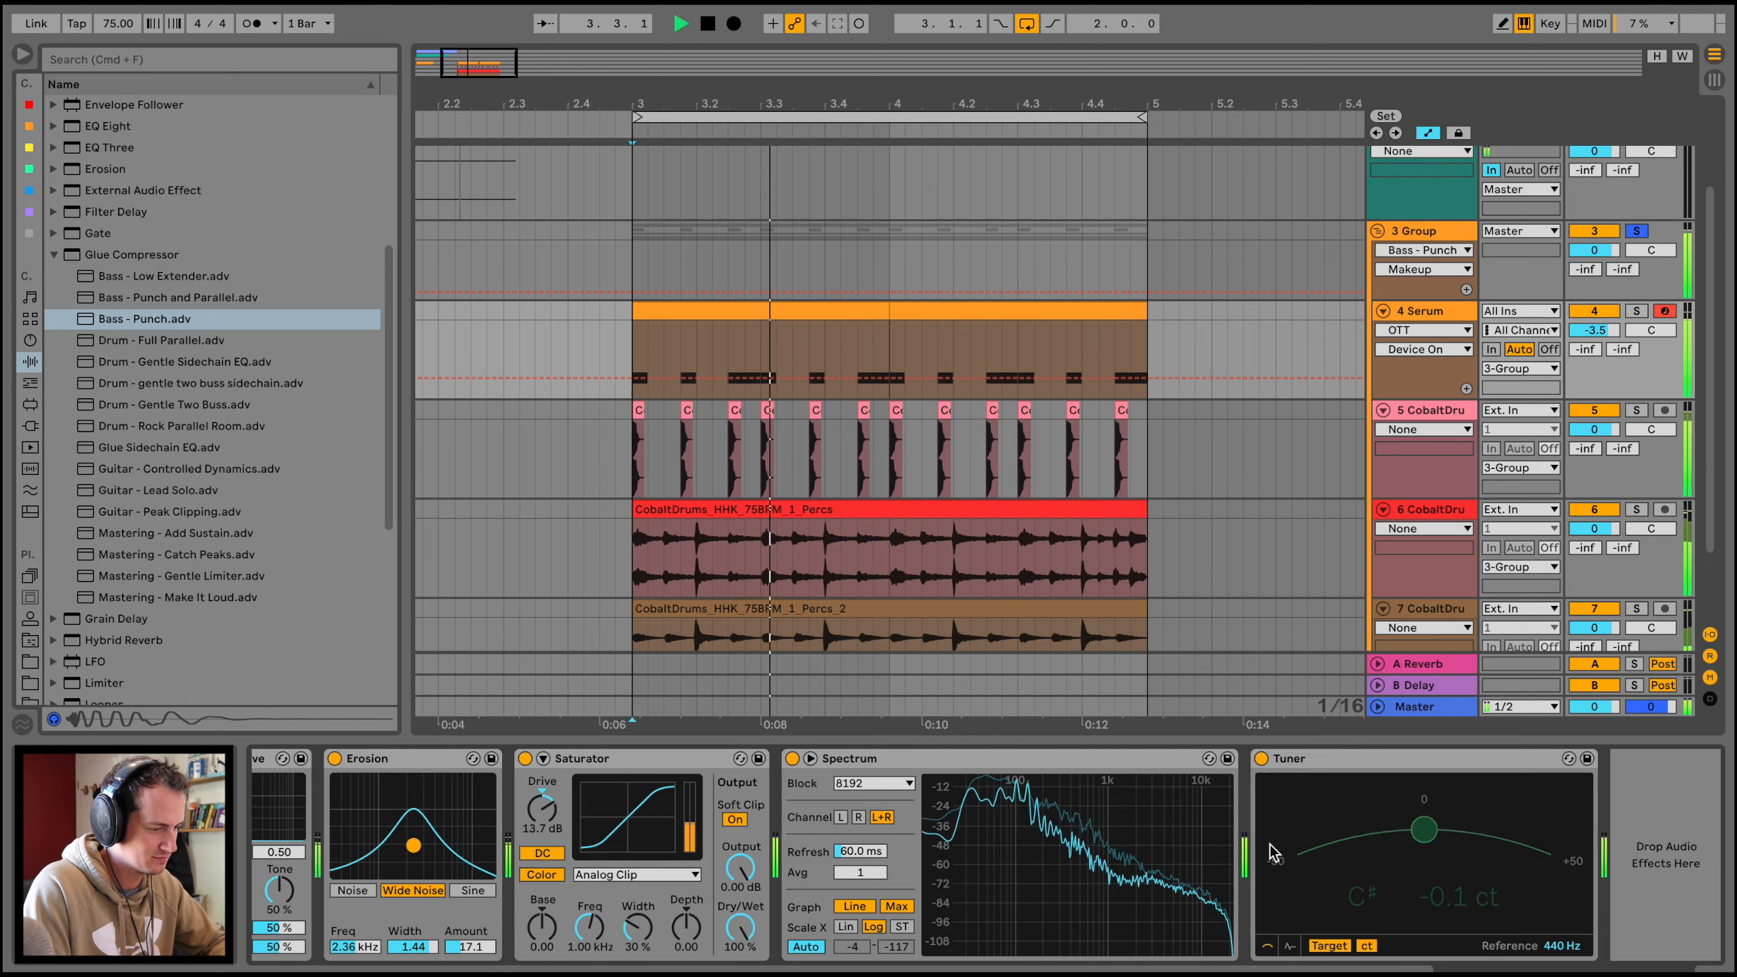
left_click(541, 853)
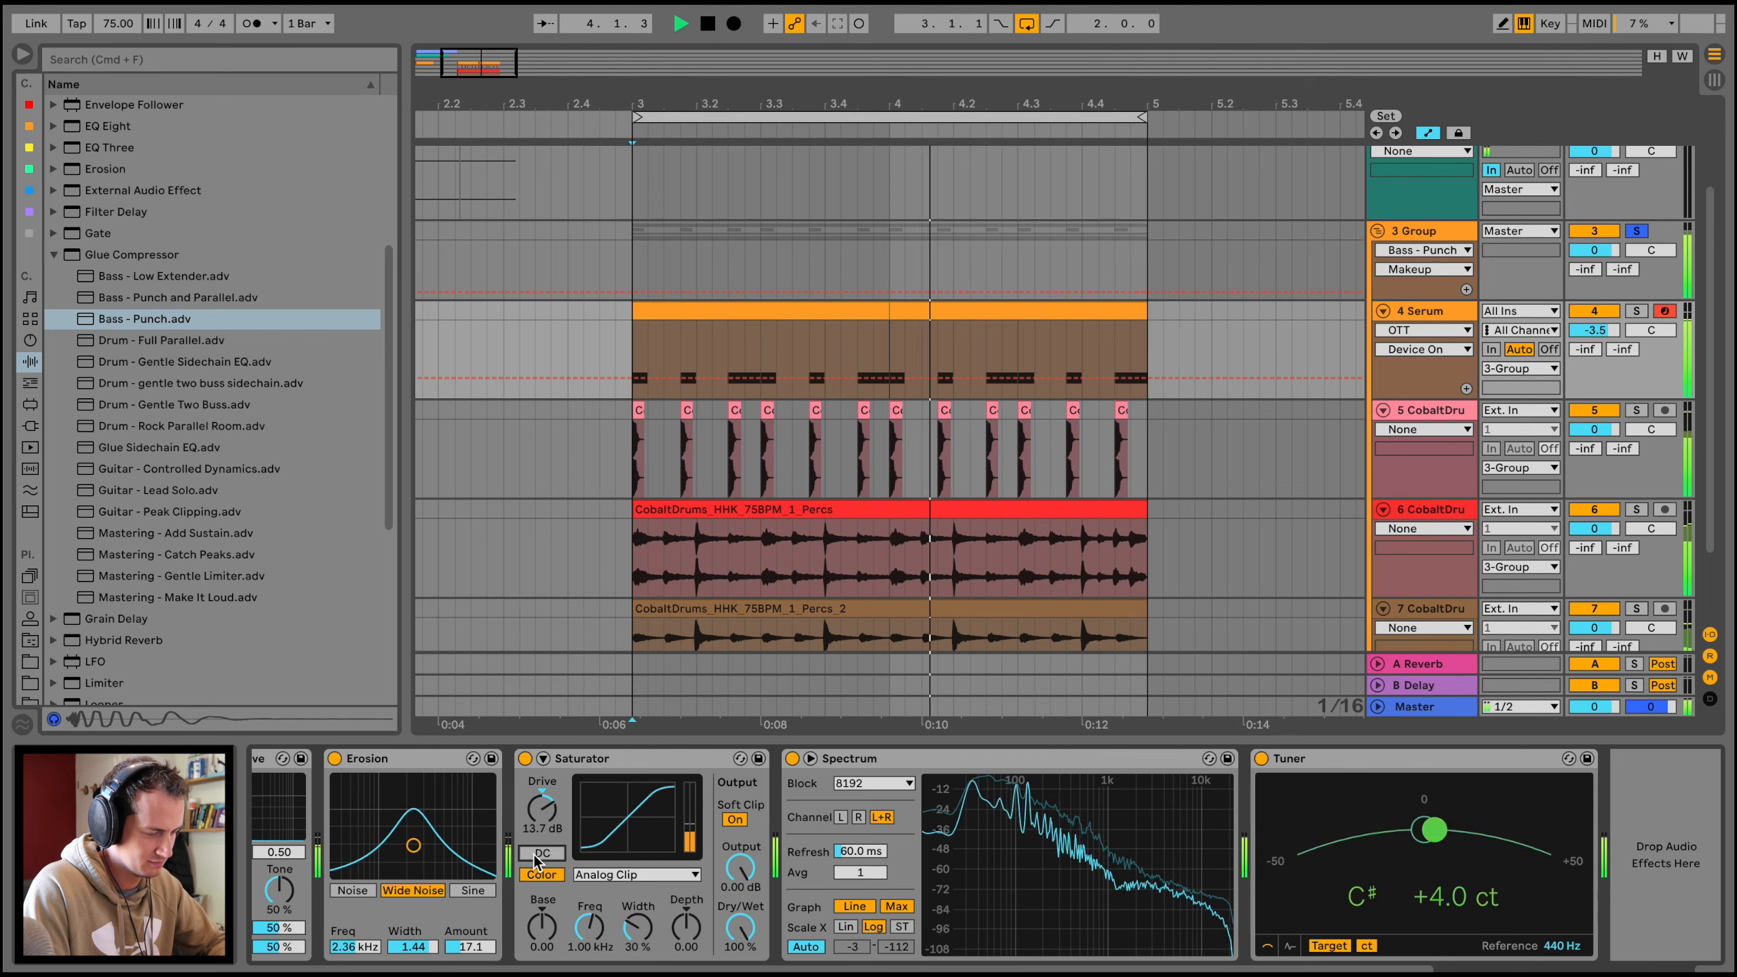
key("space")
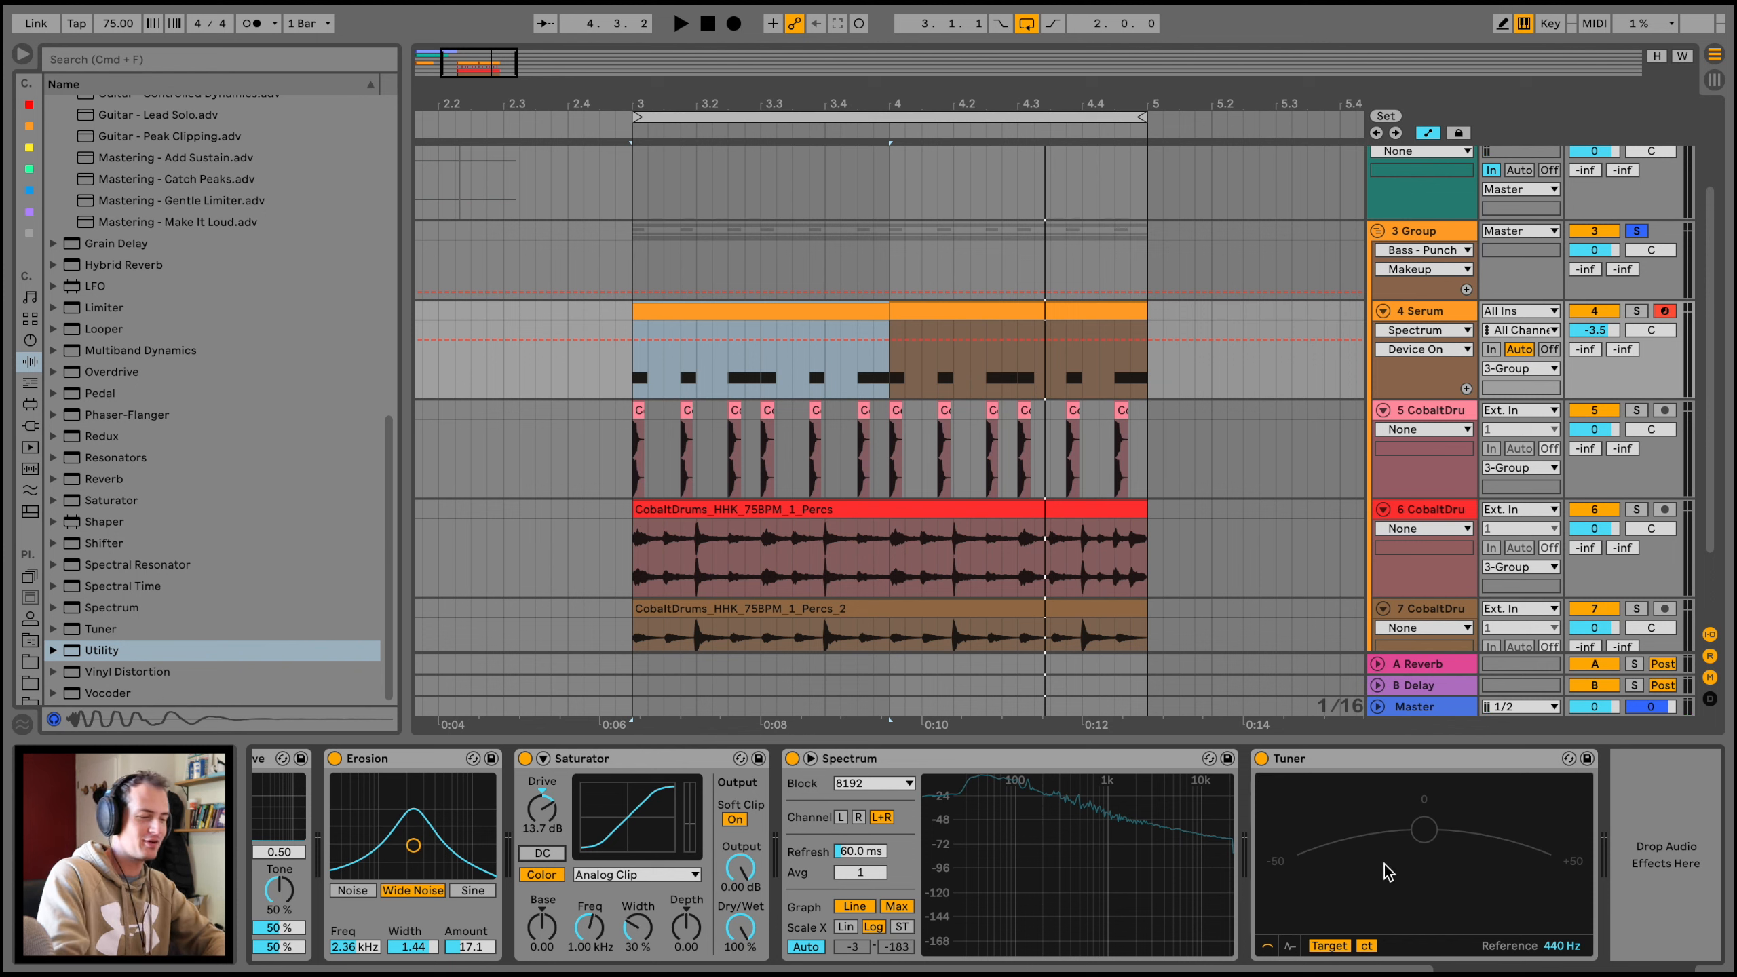
key("space")
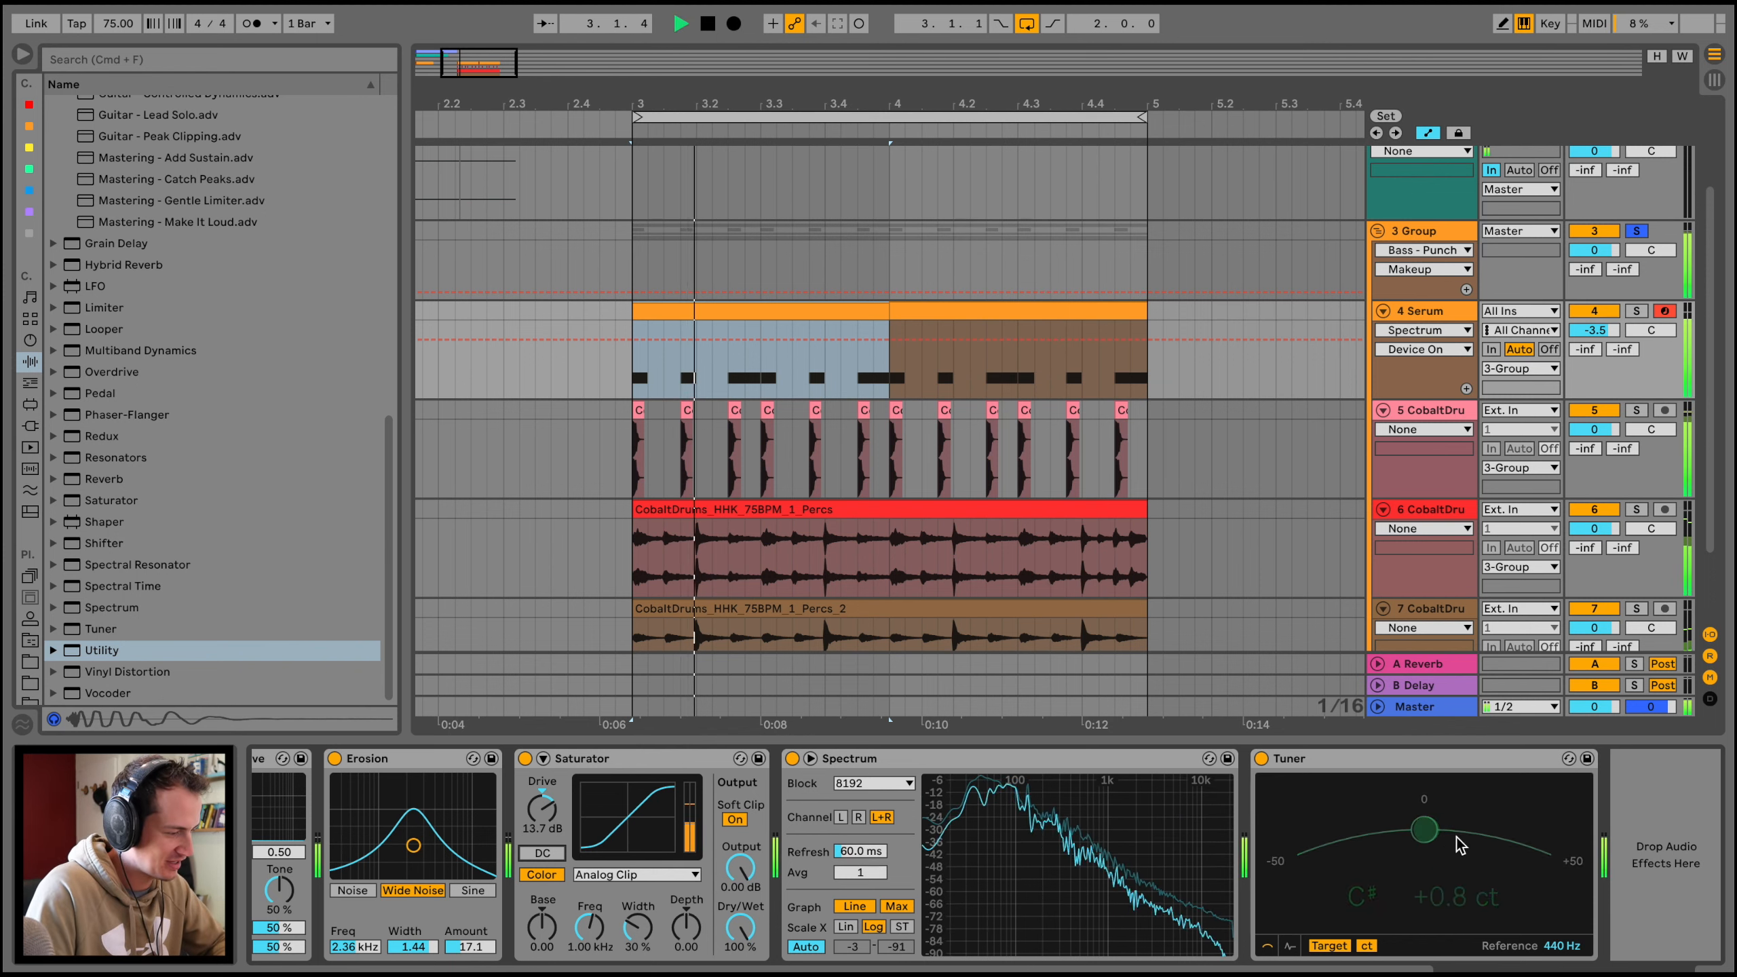
key("space")
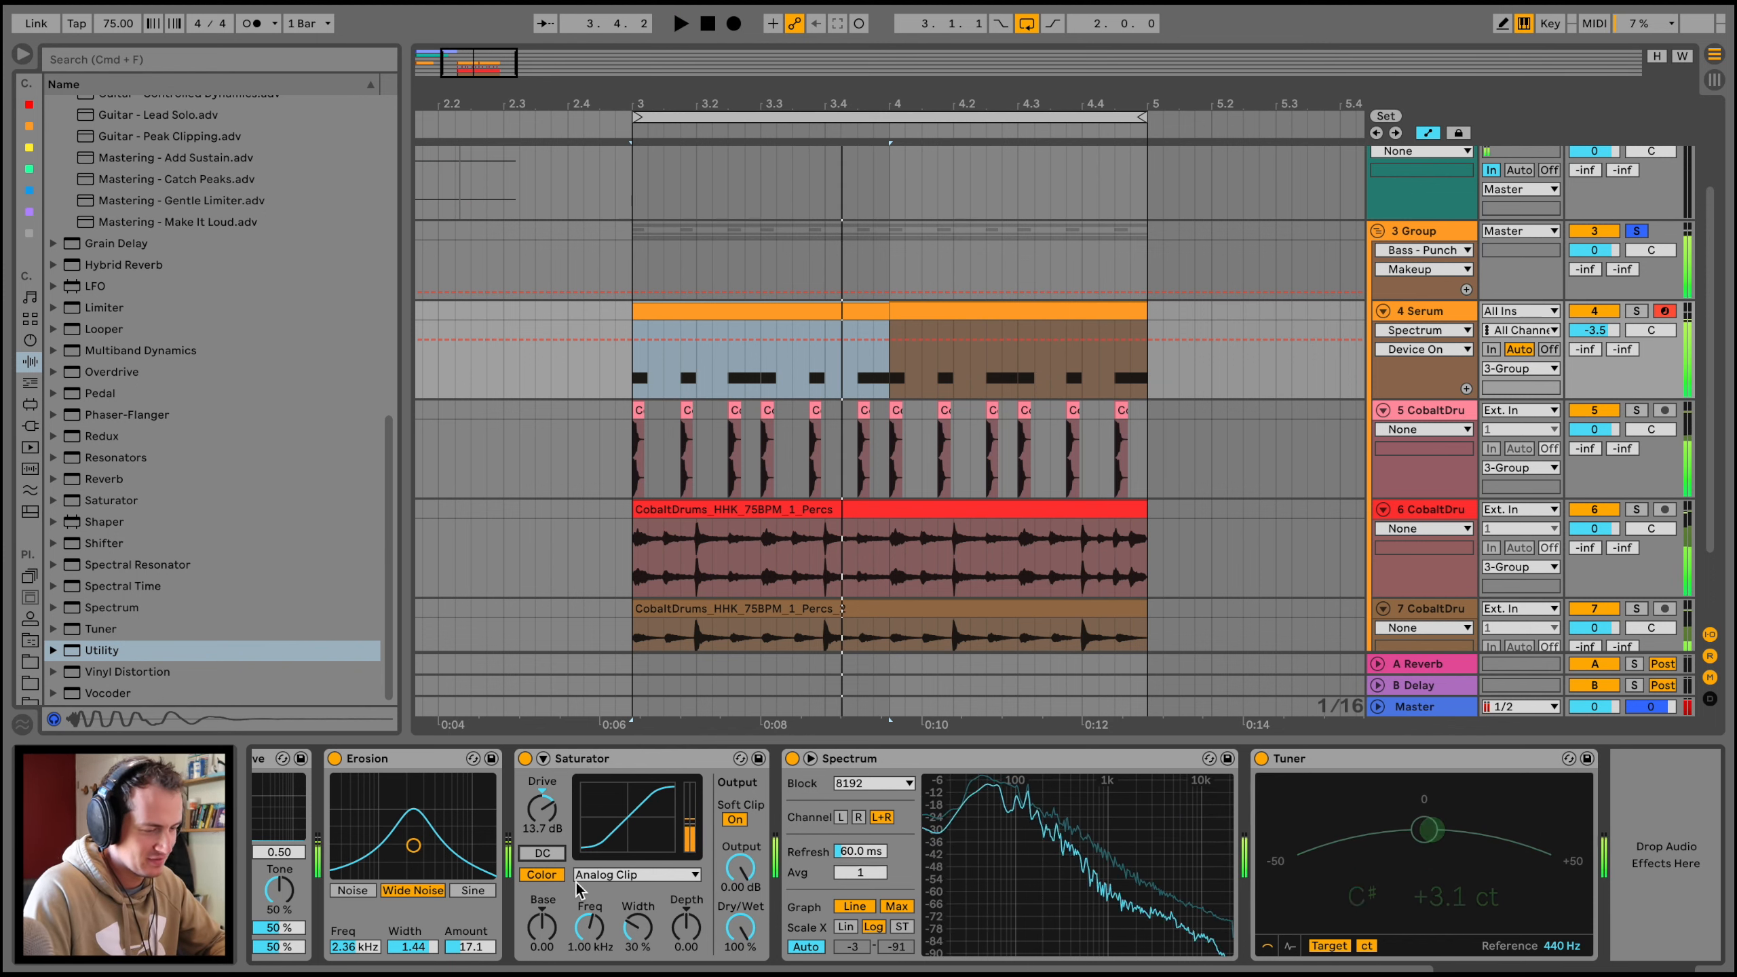
left_click(541, 852)
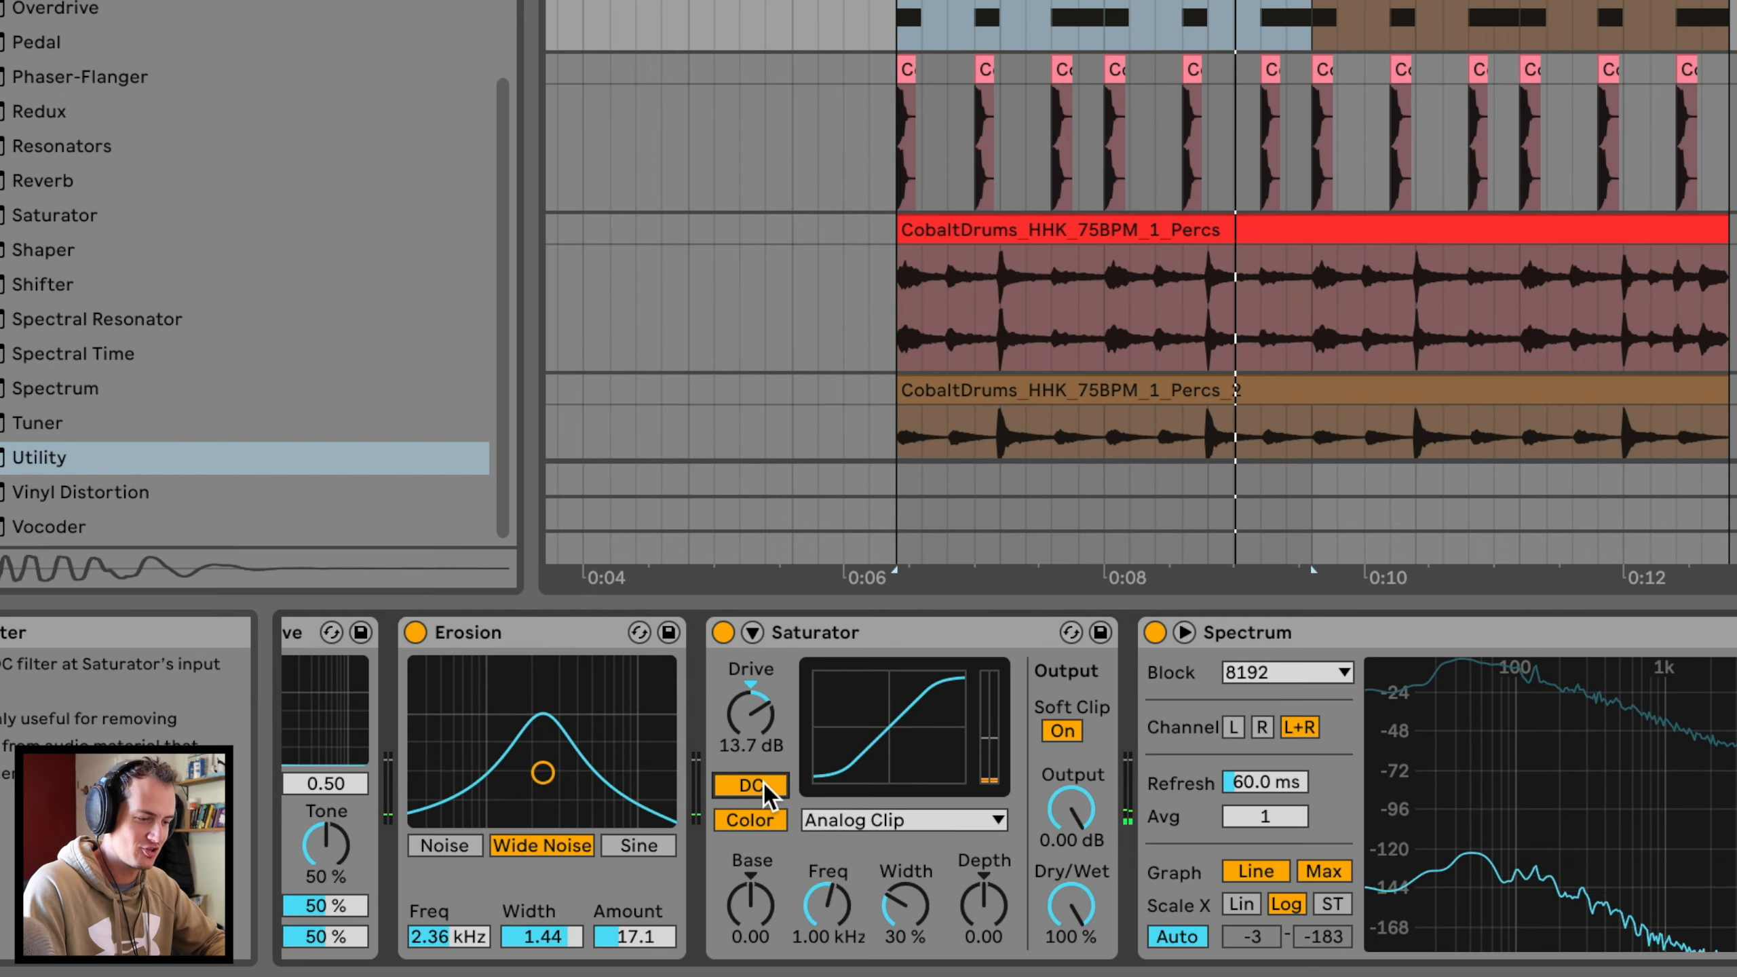
key("space")
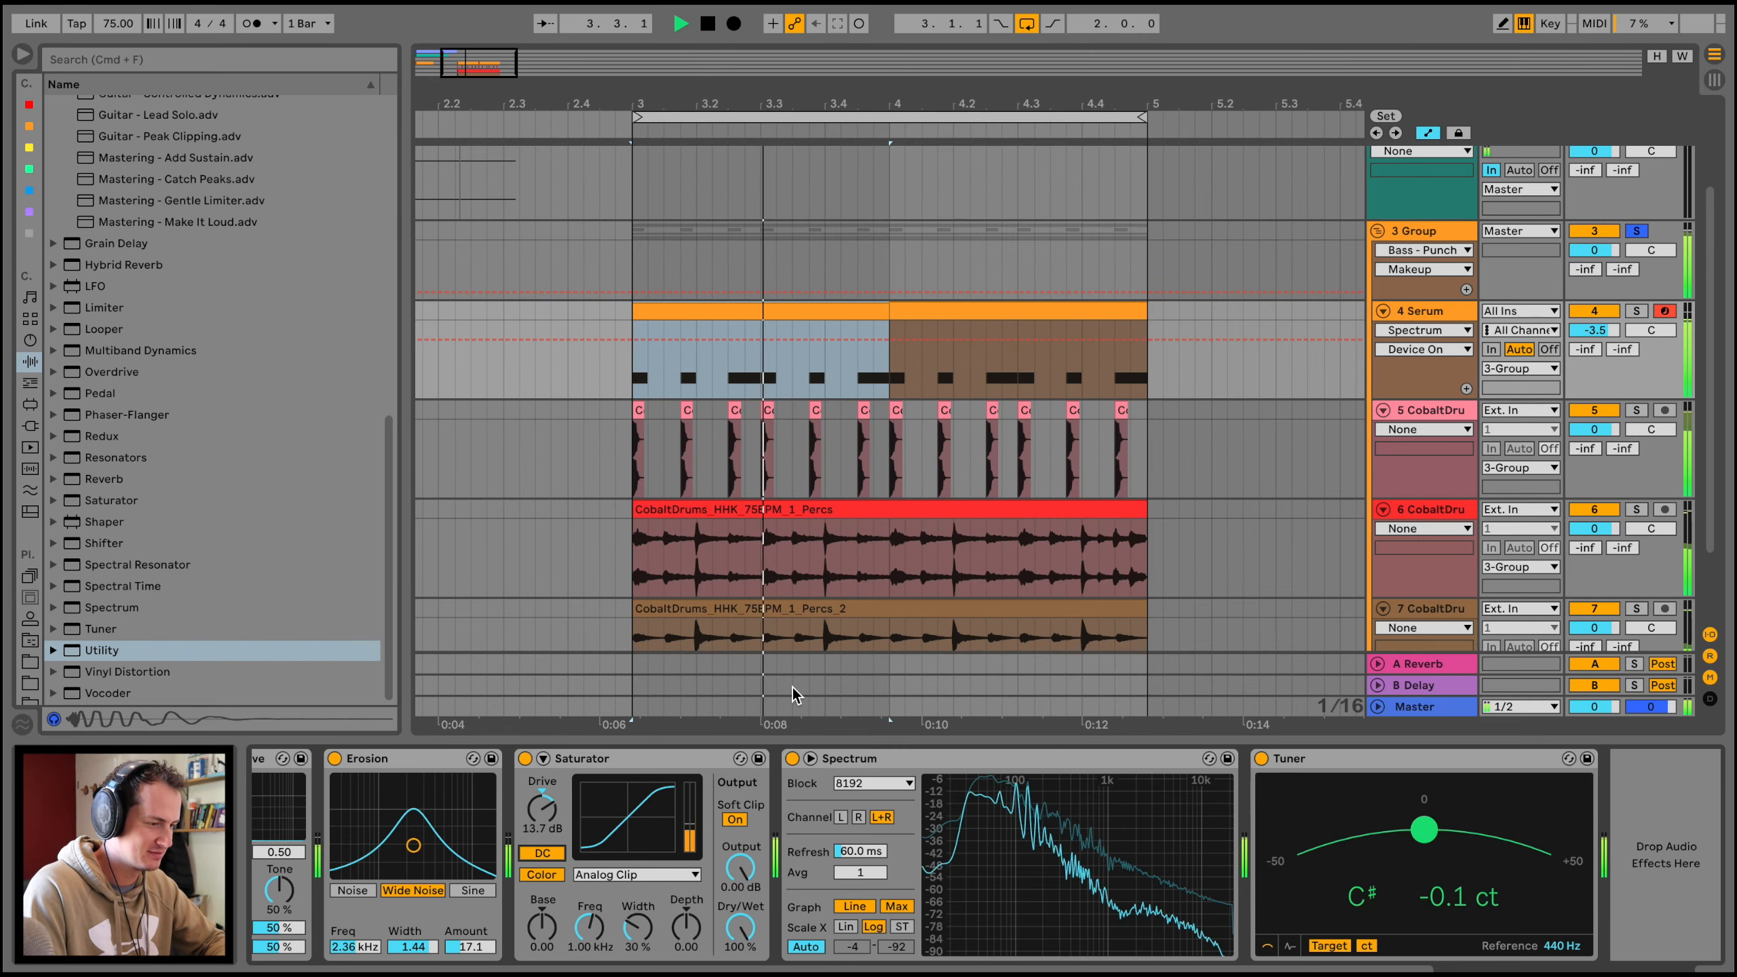
key("space")
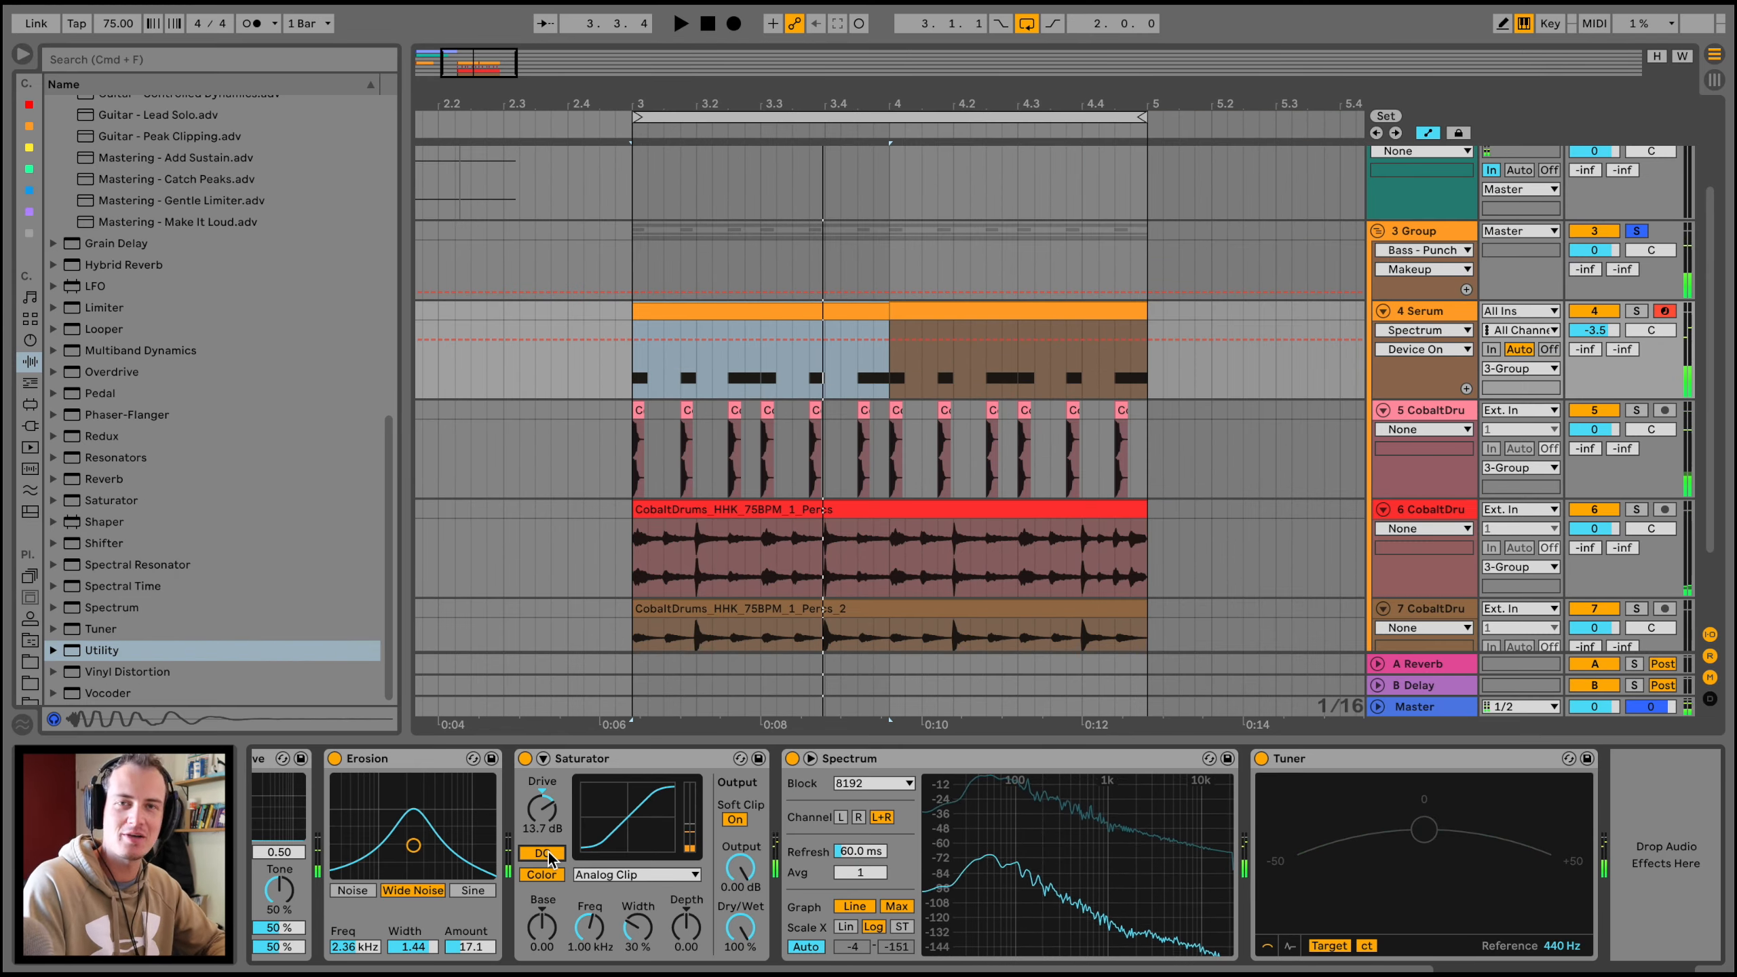